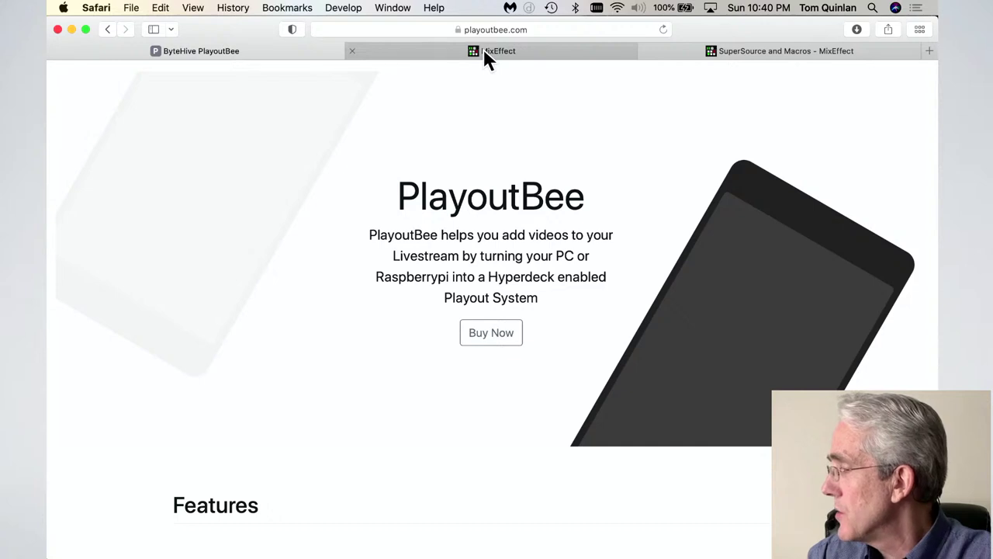
# Look at the MixEffect home page and the SuperSource and Macros documentation page
pyautogui.moveTo(484, 48)
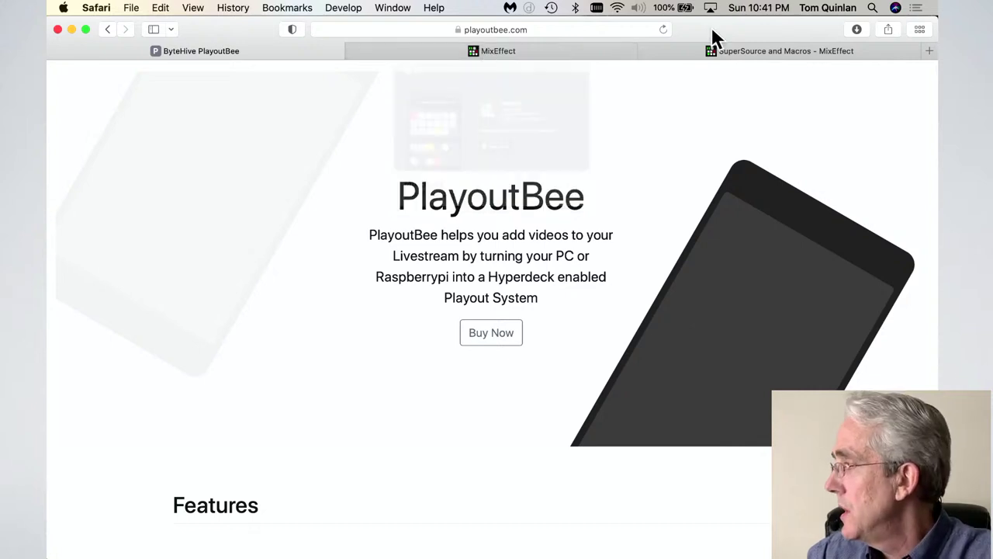
pyautogui.click(554, 48)
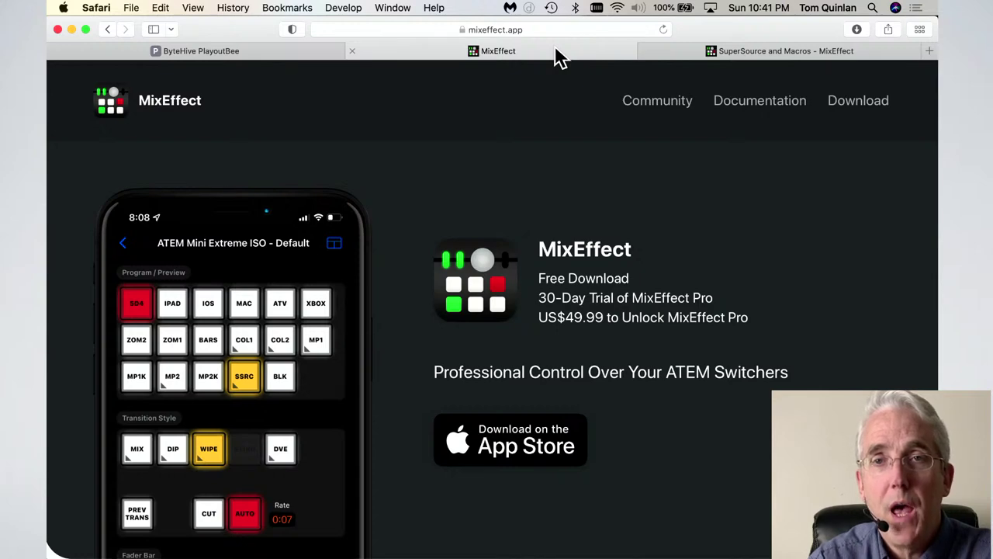
pyautogui.click(733, 51)
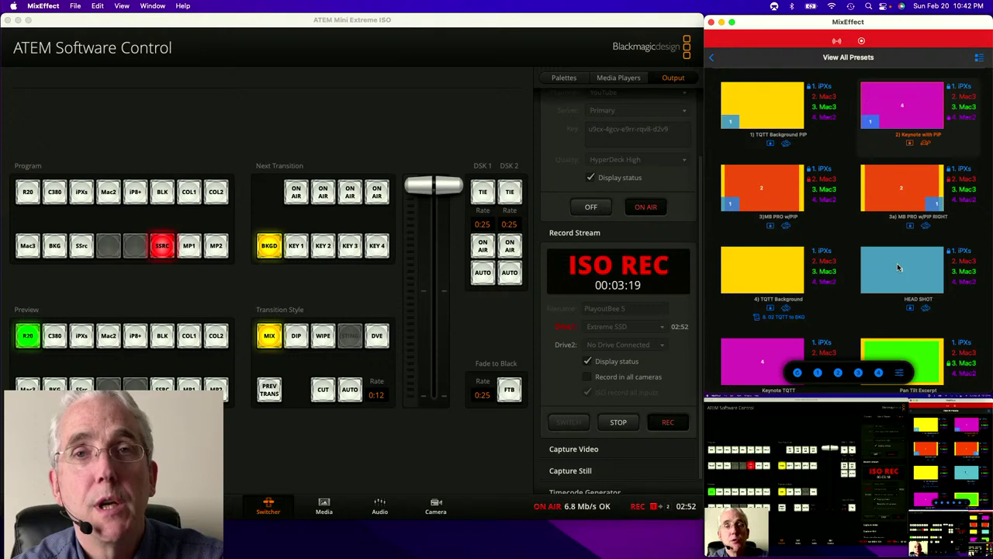
# Show the Media Players and HyperDecks controls in ATEM Software Control
pyautogui.moveTo(712, 473)
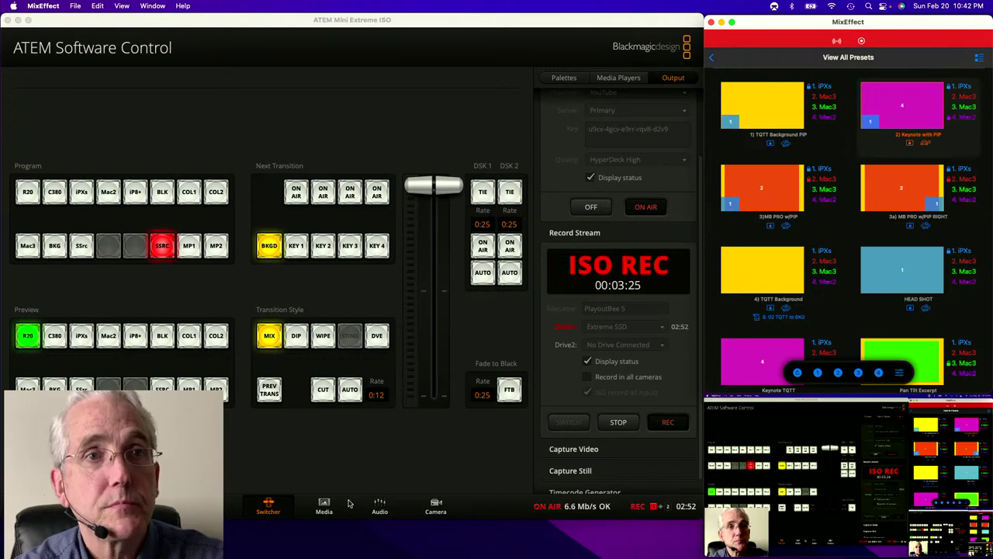
pyautogui.click(620, 80)
pyautogui.click(621, 79)
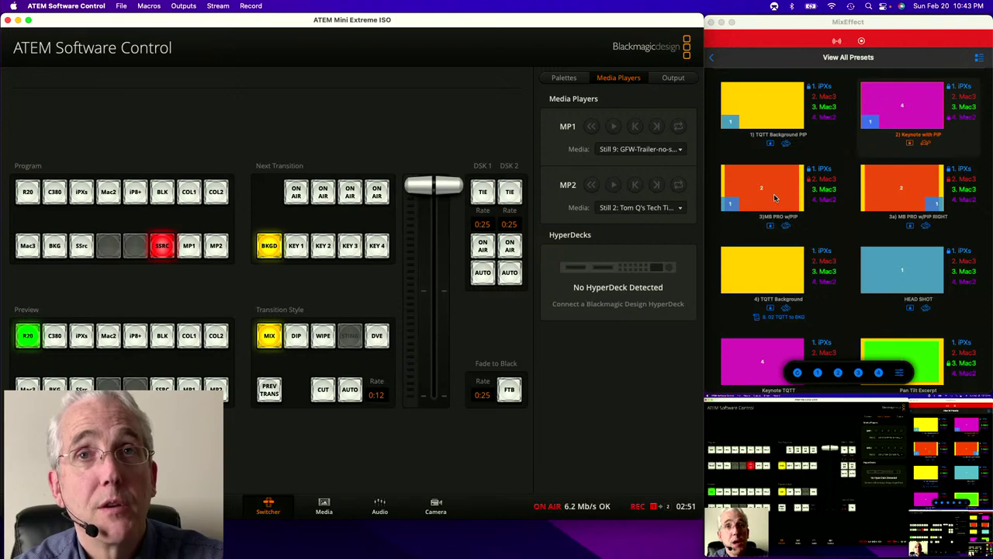
# Recall the MixEffect preset 3a) MB PRO w/PIP RIGHT and minimize the browser to bring the playoutbee installer window forward
pyautogui.click(888, 196)
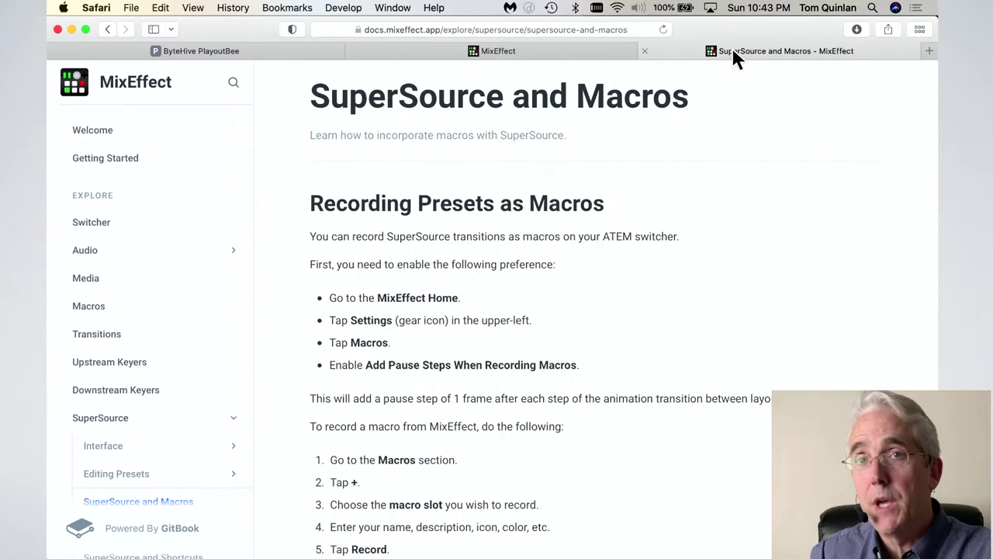
pyautogui.click(71, 29)
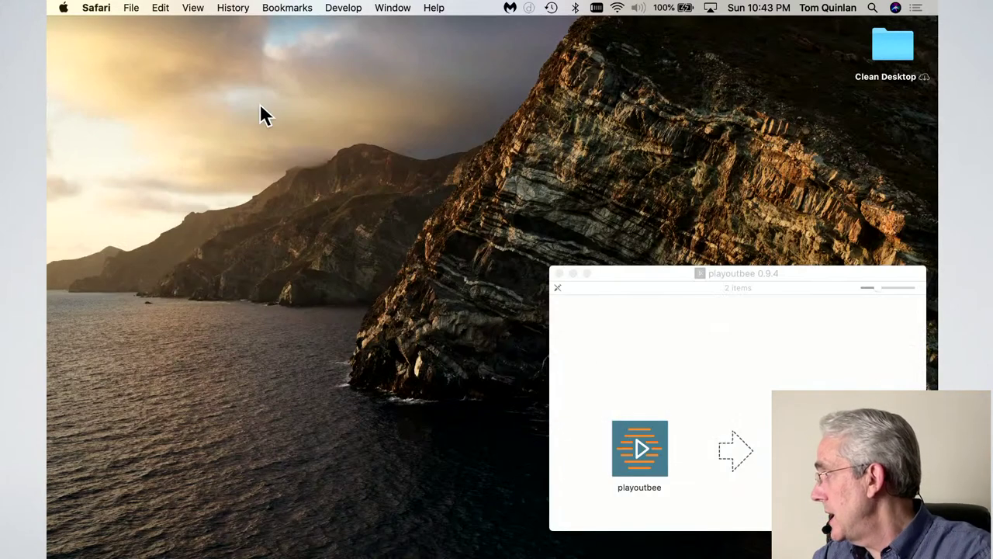
pyautogui.click(630, 302)
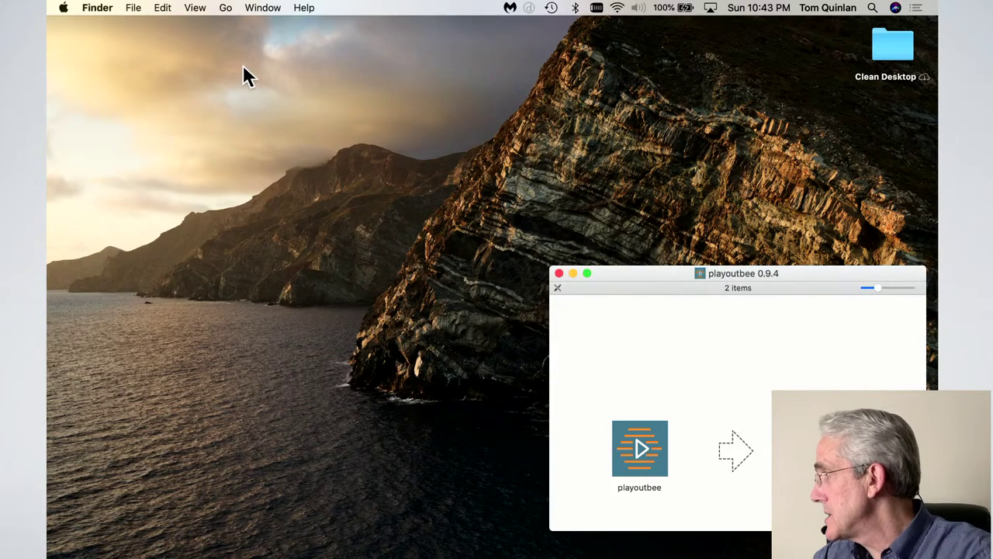
# View the Mac's system overview, close it, and show the Network preferences to read the IP address
pyautogui.click(63, 11)
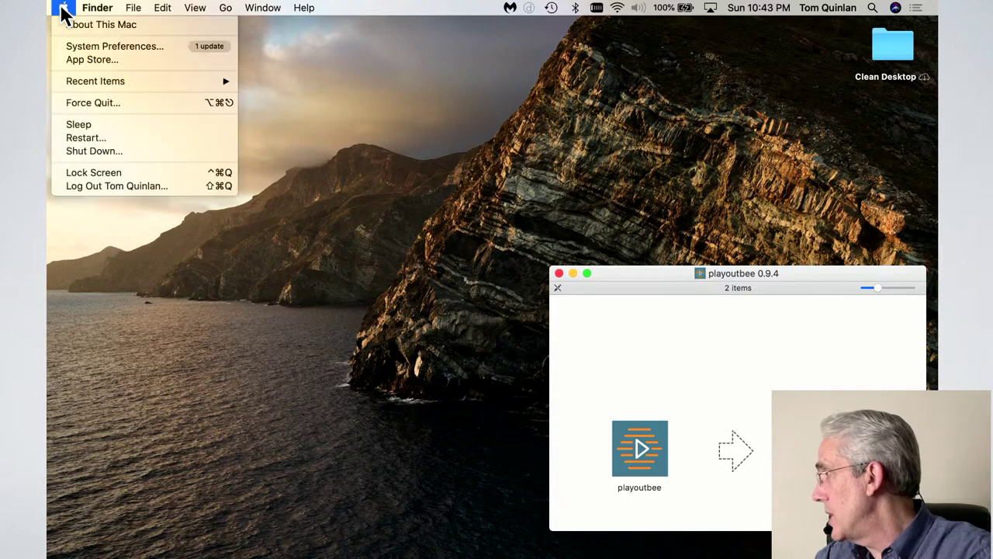
pyautogui.click(76, 46)
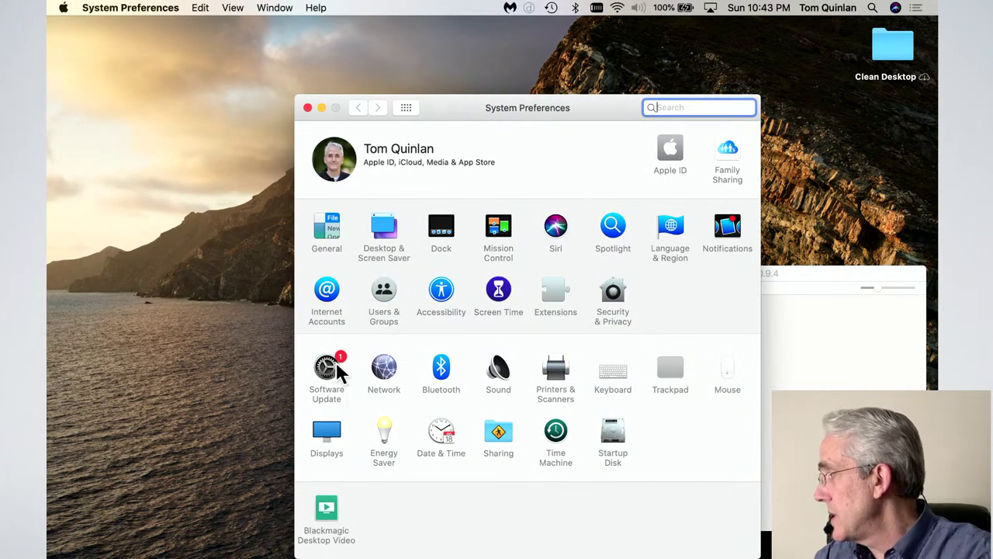
pyautogui.click(65, 8)
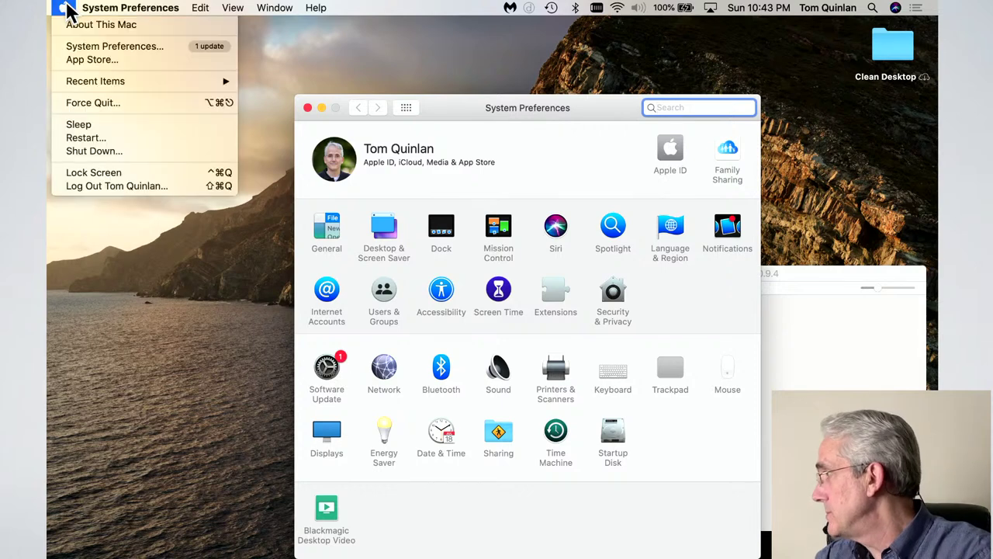
pyautogui.click(68, 27)
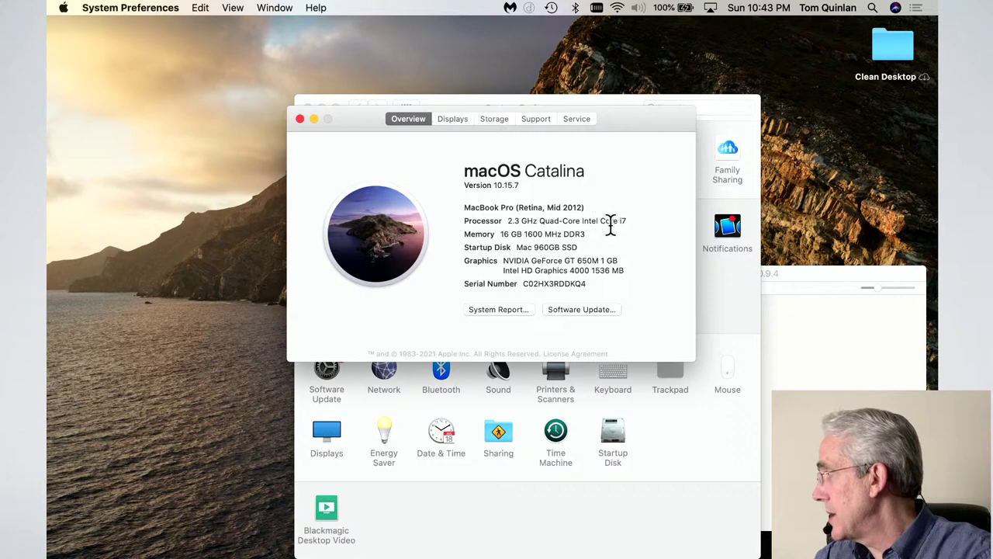
pyautogui.click(301, 119)
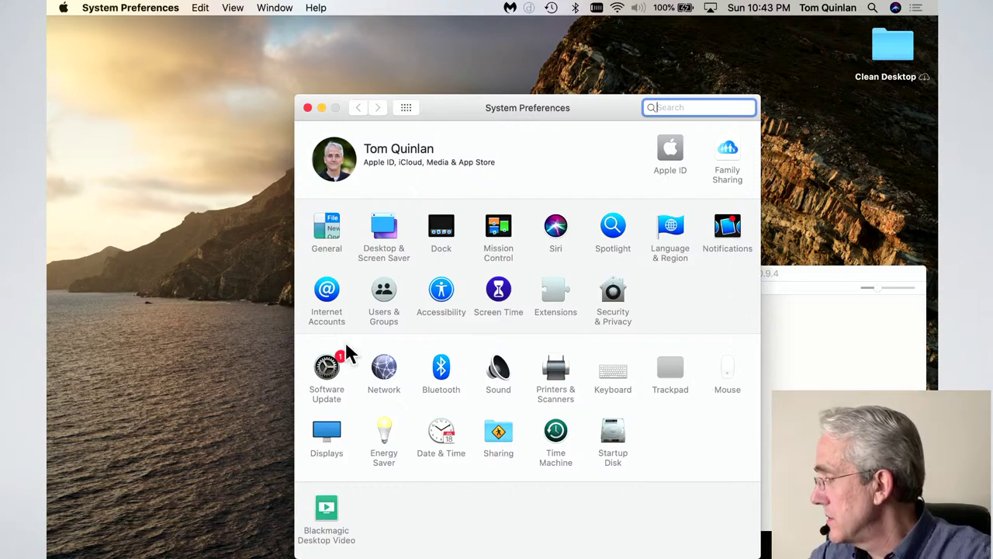
pyautogui.click(384, 369)
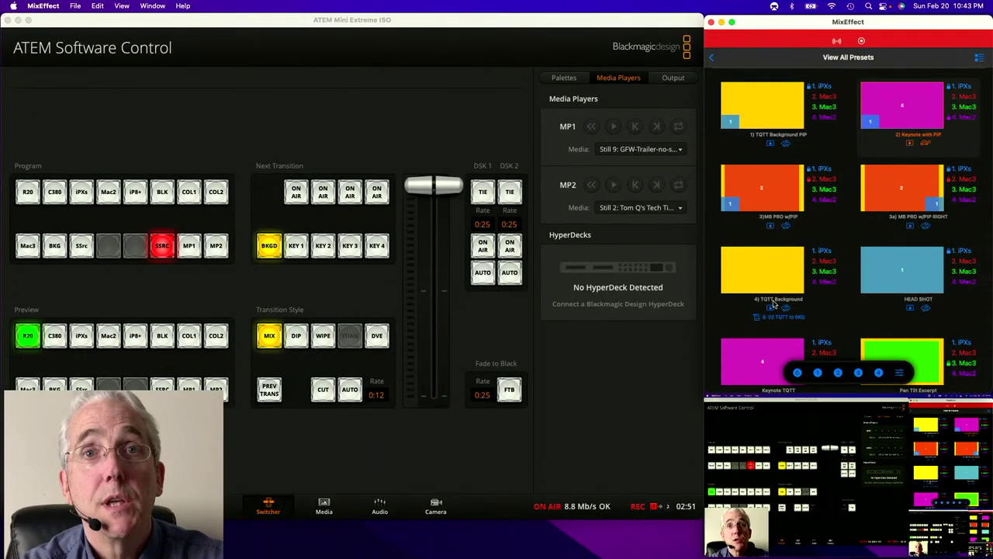
# Recall the Keynote TQTT preset in MixEffect and open the settings in ATEM Software Control
pyautogui.scroll(-2, 765, 313)
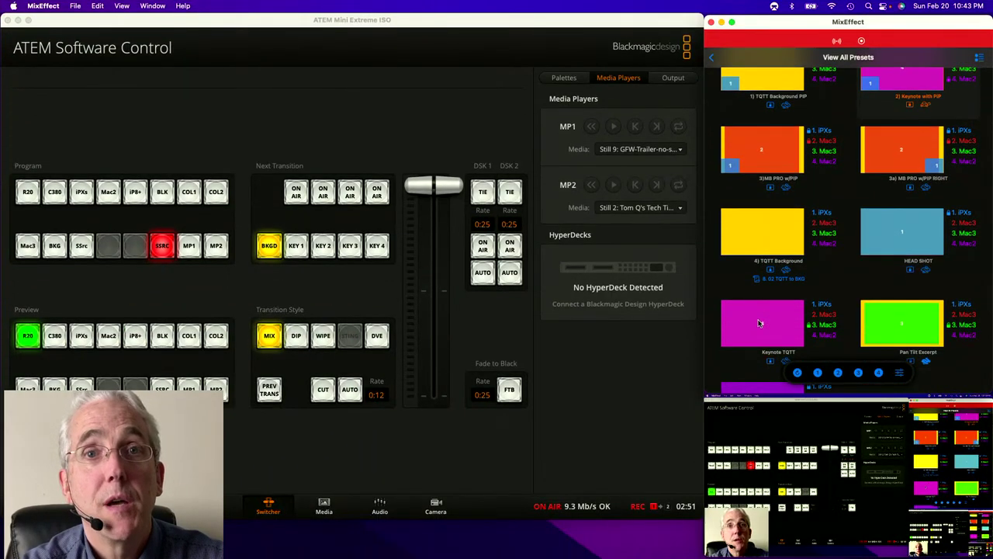
pyautogui.click(760, 321)
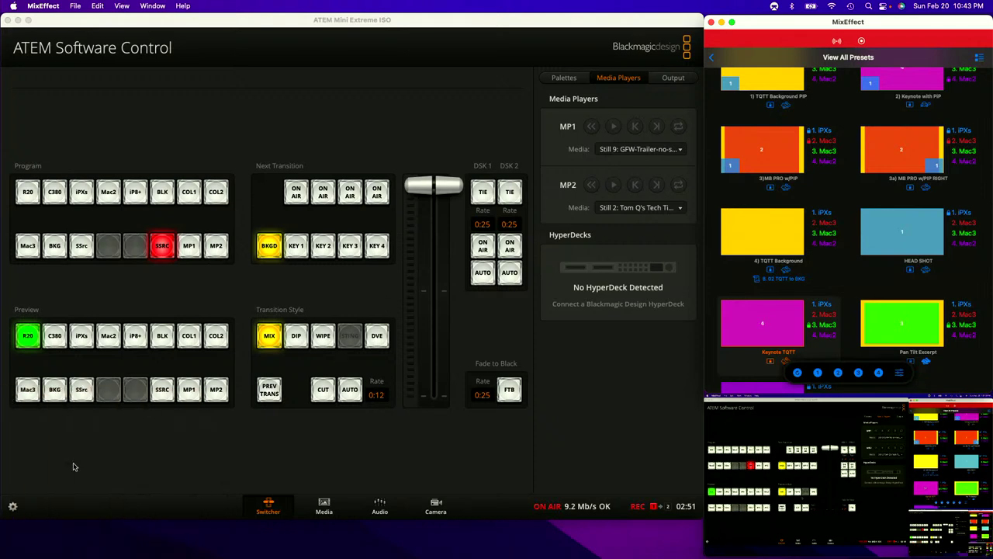
pyautogui.click(13, 508)
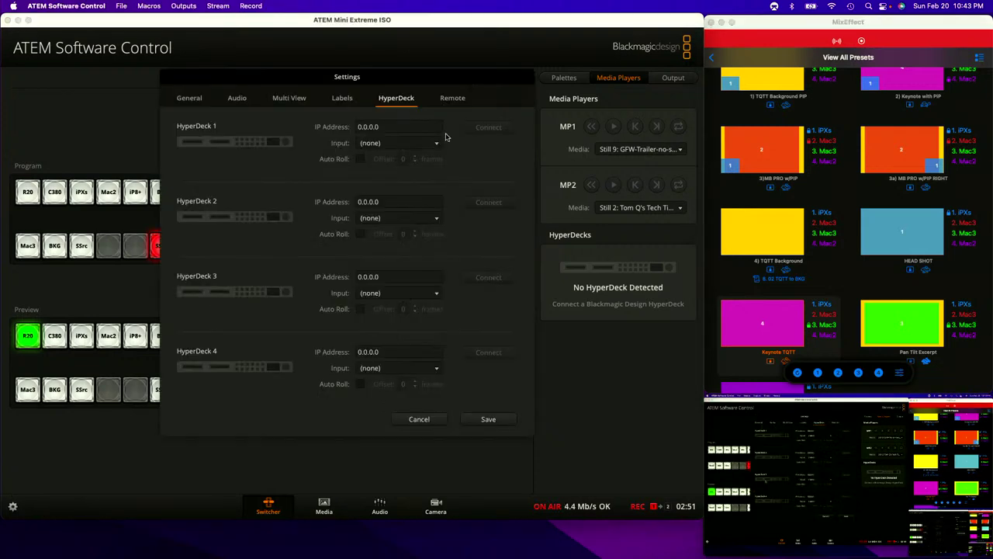
# Look through the General, Audio, Multi View and Labels settings and return to the HyperDeck settings
pyautogui.click(190, 98)
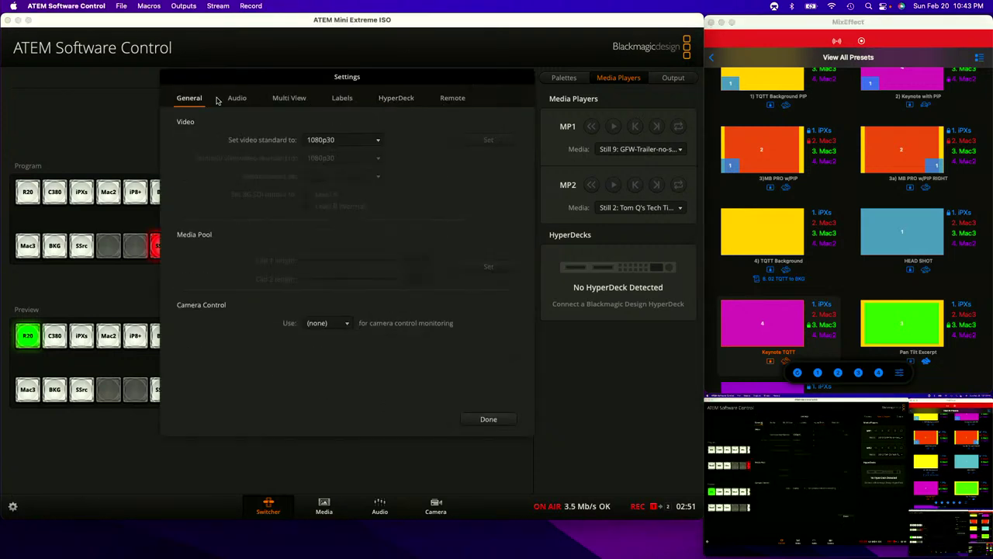
pyautogui.click(236, 98)
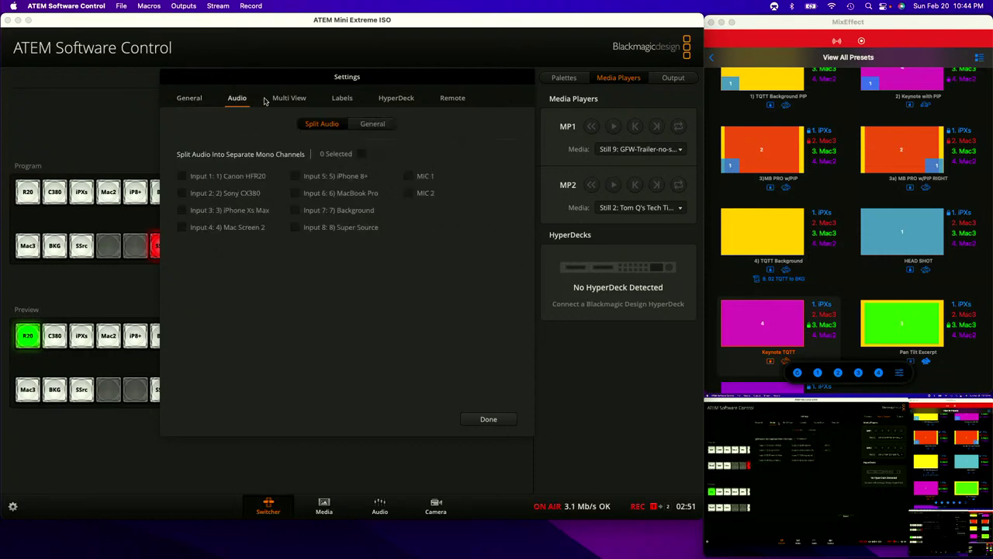
pyautogui.click(288, 99)
pyautogui.click(342, 99)
pyautogui.click(386, 99)
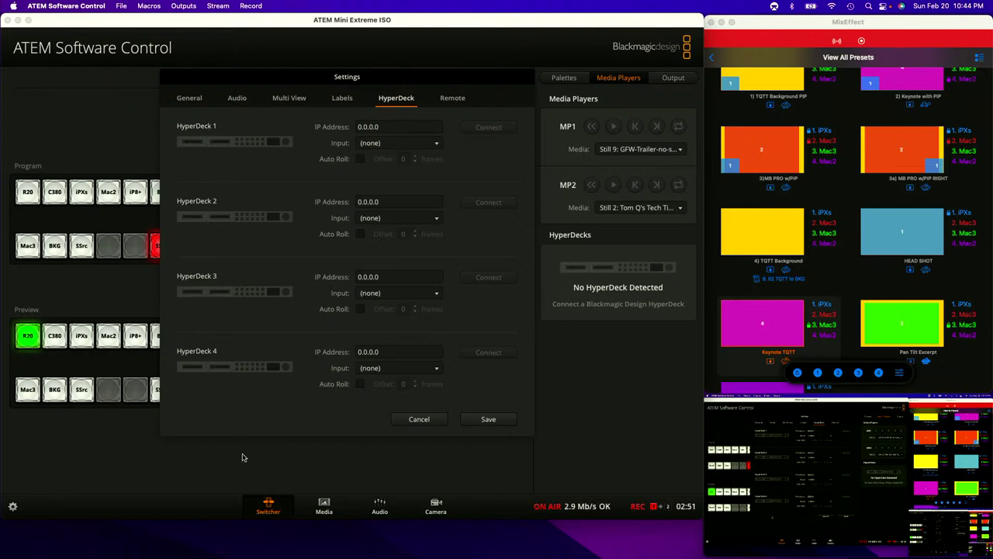
# Set HyperDeck 1's IP address to 192.168.1.125, try to connect it, and assign it to Input 6: 6) MacBook Pro
pyautogui.click(388, 126)
pyautogui.doubleClick(386, 127)
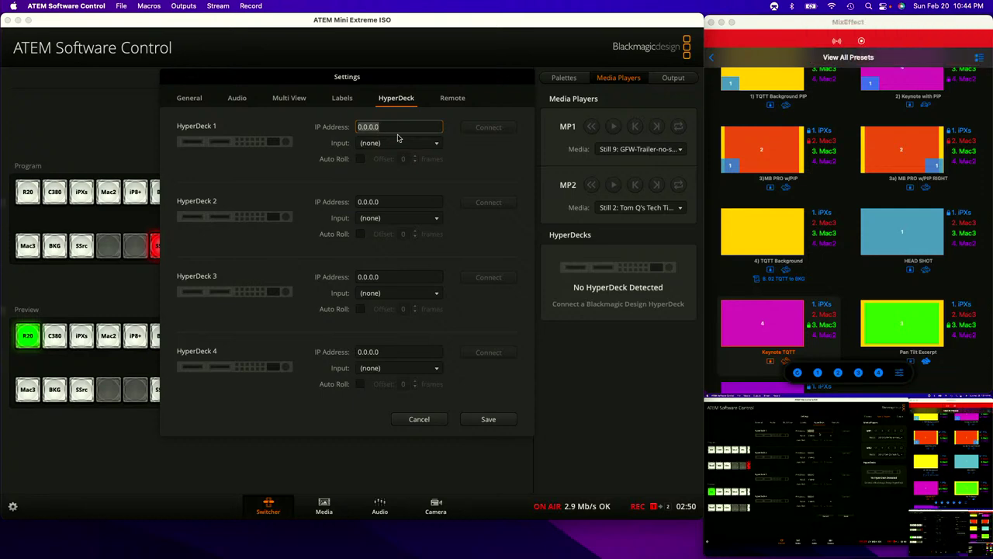
pyautogui.write('192.168.1.125')
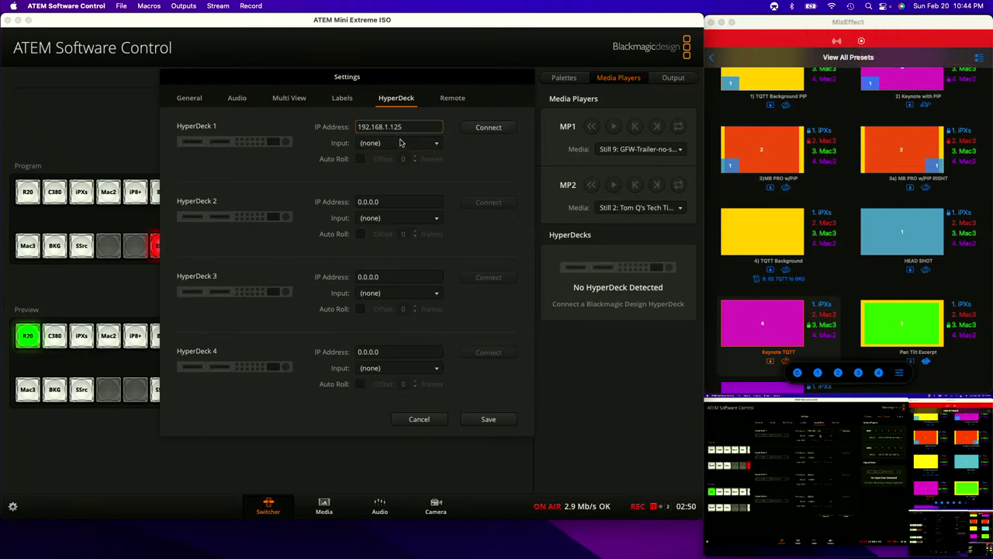
pyautogui.click(489, 128)
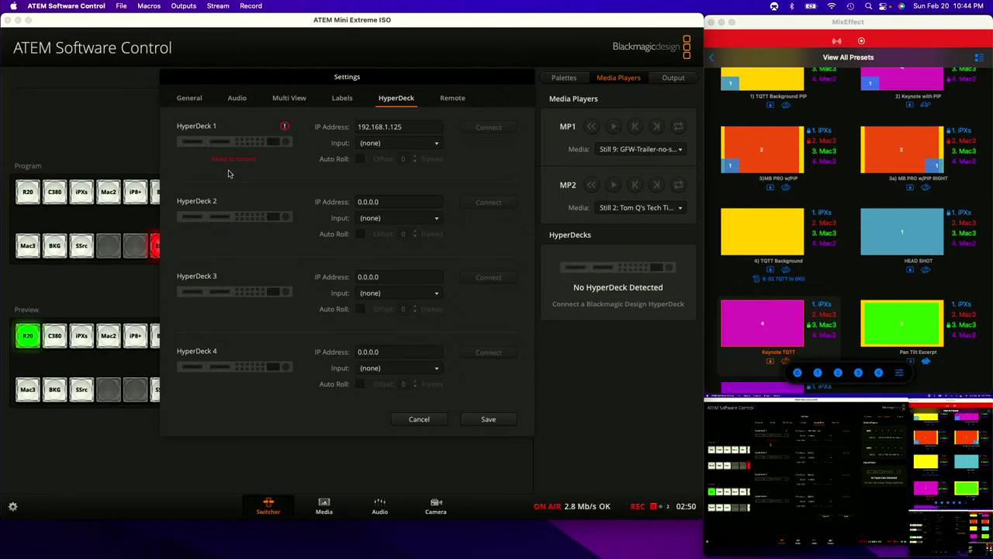
pyautogui.click(424, 144)
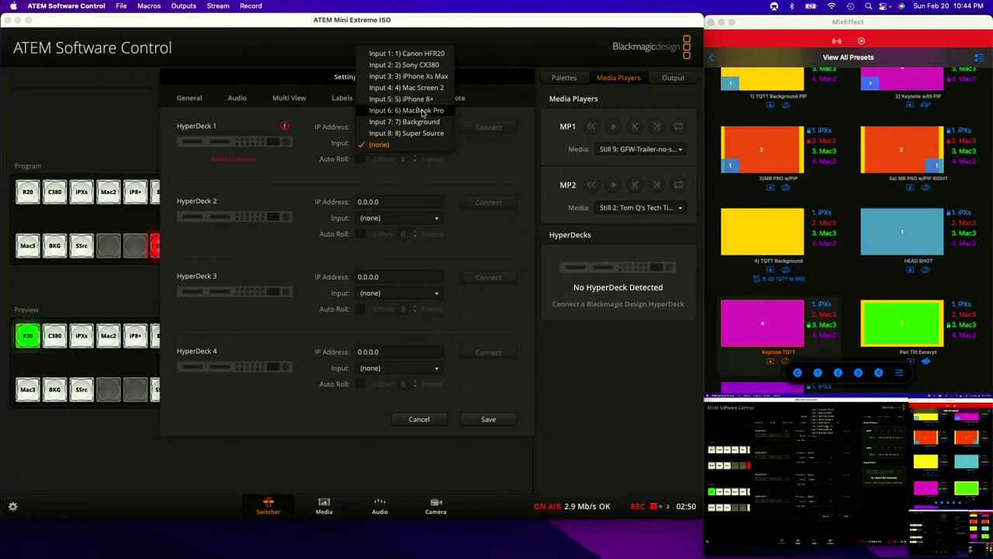
pyautogui.click(419, 110)
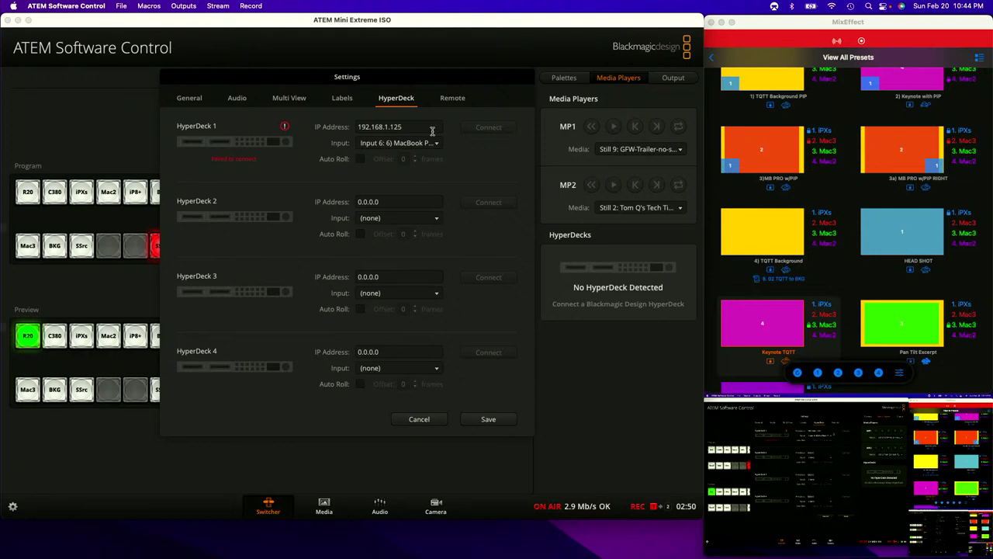
# Try to connect HyperDeck 1 with the IP address 192.168.1.12
pyautogui.click(428, 129)
pyautogui.press('BackSpace')
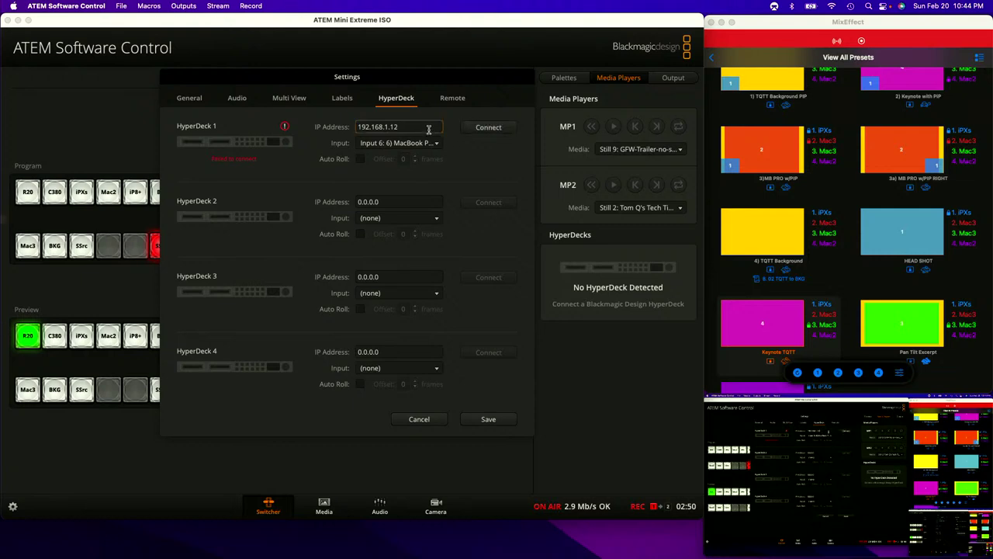
pyautogui.write('5')
pyautogui.press('BackSpace')
pyautogui.write('5')
pyautogui.press('BackSpace')
pyautogui.press('BackSpace')
pyautogui.write('2')
pyautogui.click(503, 130)
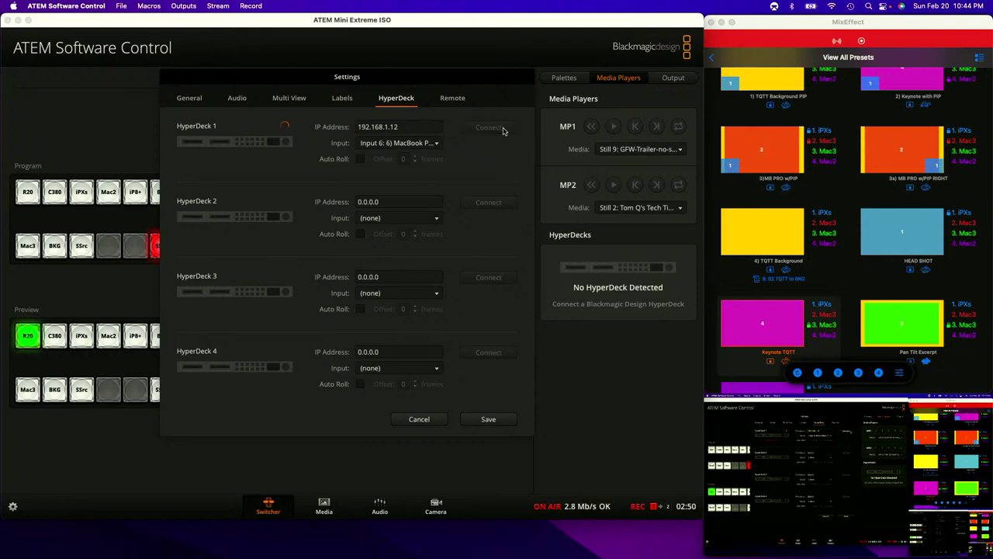
# Correct HyperDeck 1's IP address to 192.168.1.125 and retry the connection
pyautogui.click(429, 128)
pyautogui.write('5')
pyautogui.click(476, 131)
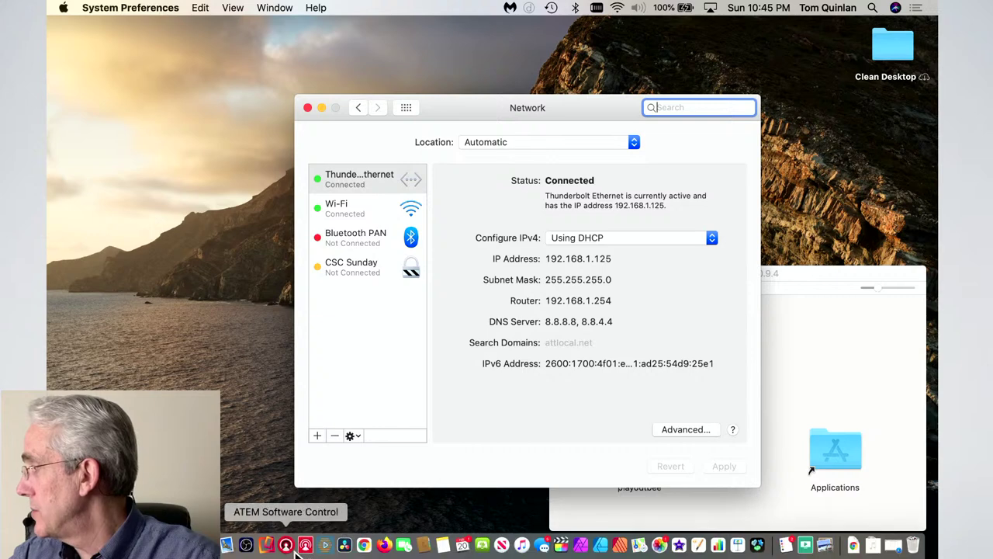
# Launch playoutbee on the MacBook Pro and show its About information
pyautogui.click(325, 553)
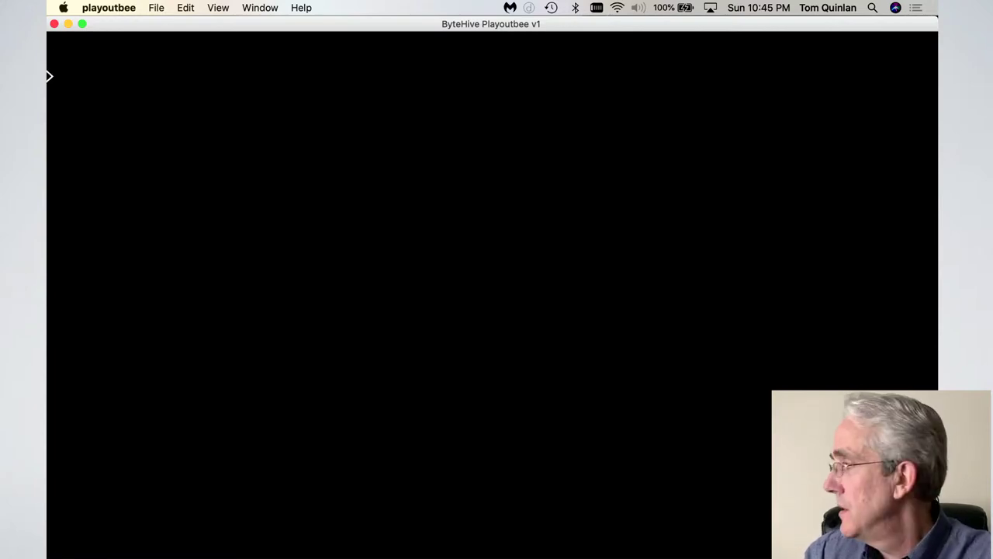
pyautogui.click(125, 6)
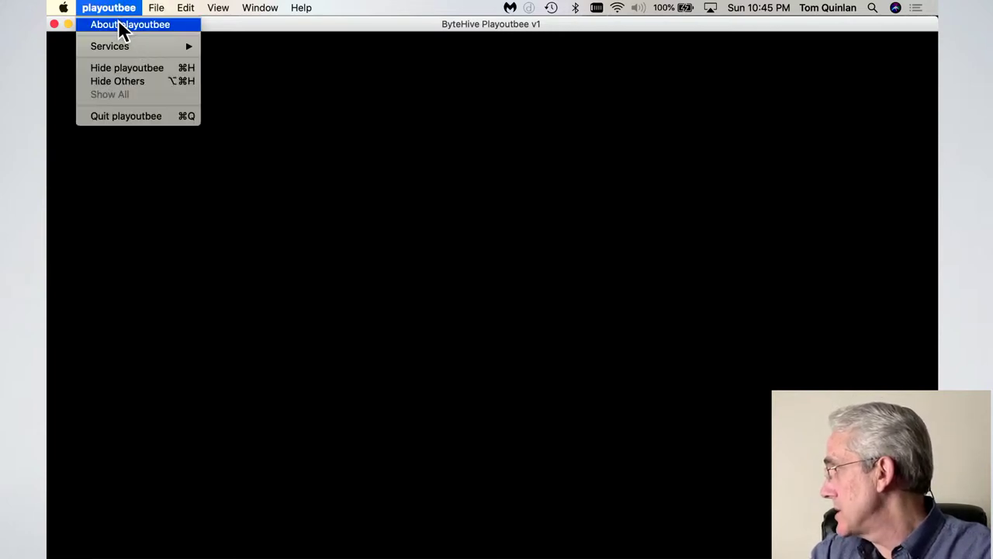
pyautogui.click(124, 31)
# Look for playoutbee's options and open its help documentation
pyautogui.click(186, 7)
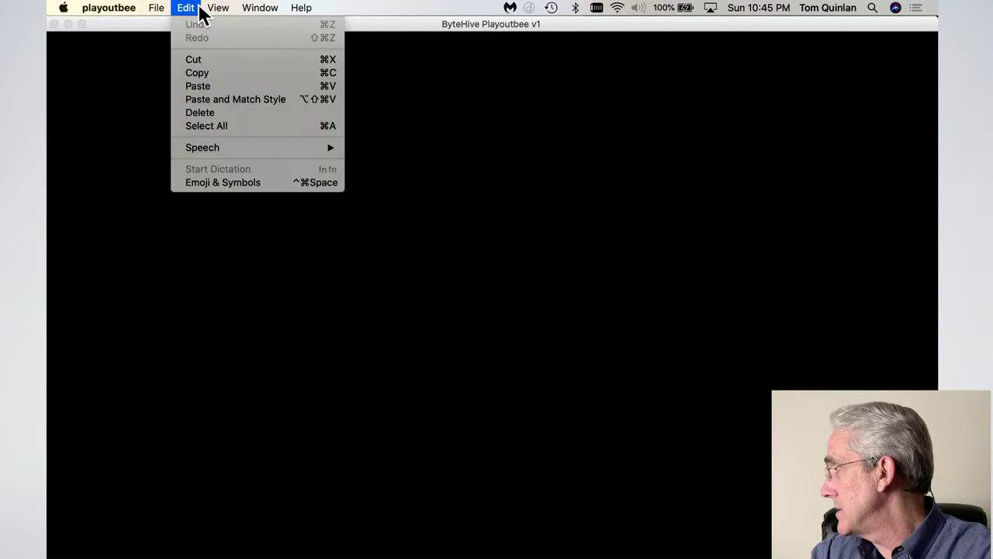
pyautogui.moveTo(303, 10)
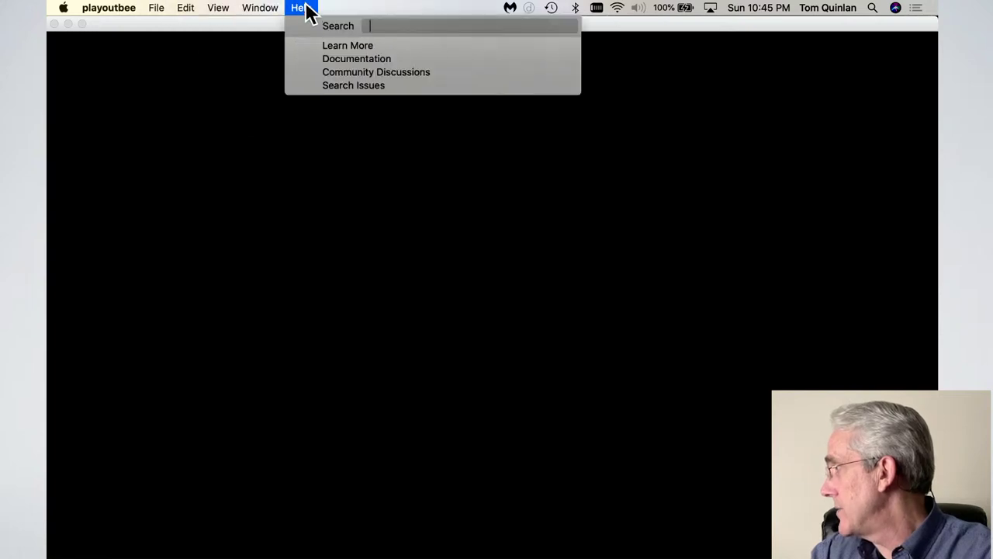
pyautogui.click(316, 59)
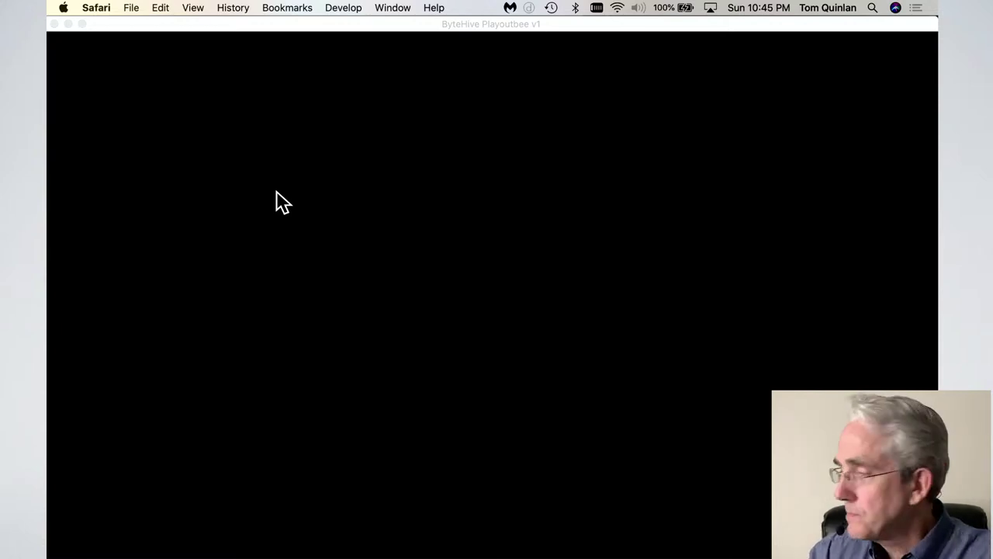
# Bring up the Electron documentation page in Safari and examine its file list and Official Guides for playoutbee help
pyautogui.click(388, 9)
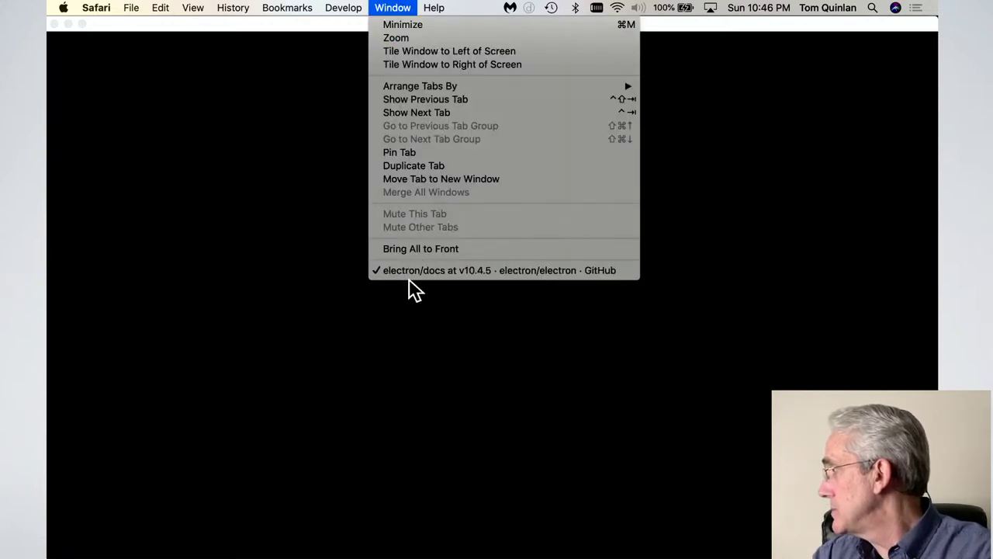
pyautogui.click(91, 9)
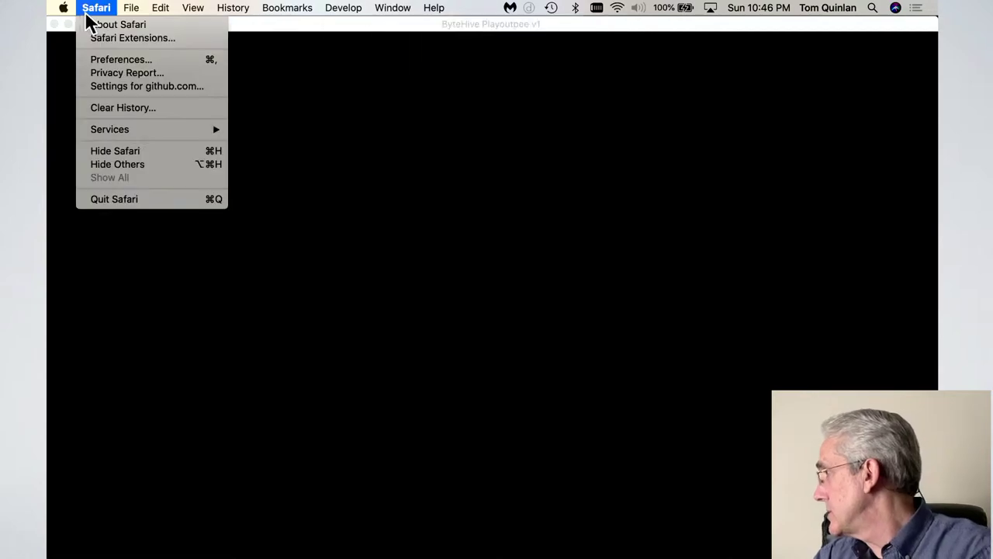
pyautogui.click(68, 24)
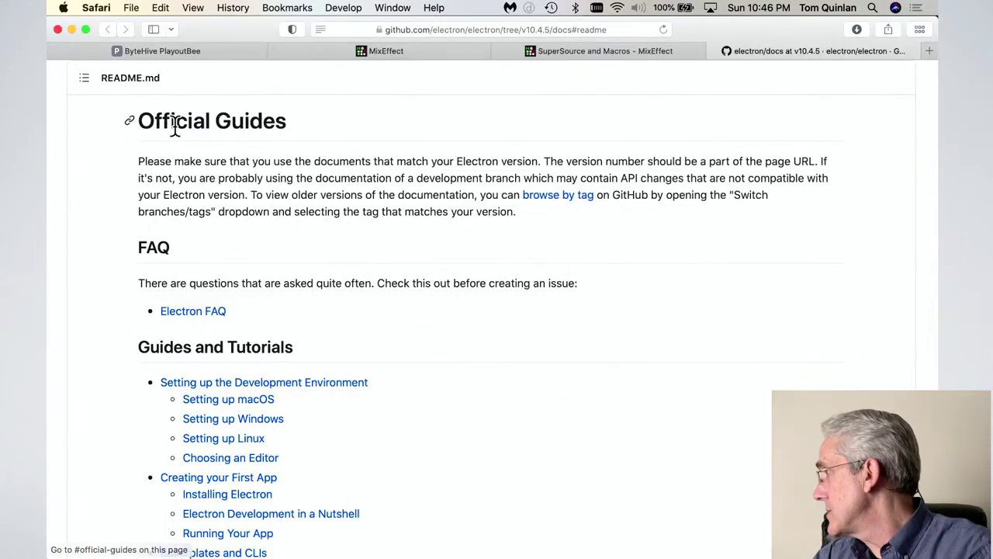
pyautogui.scroll(15, 179, 140)
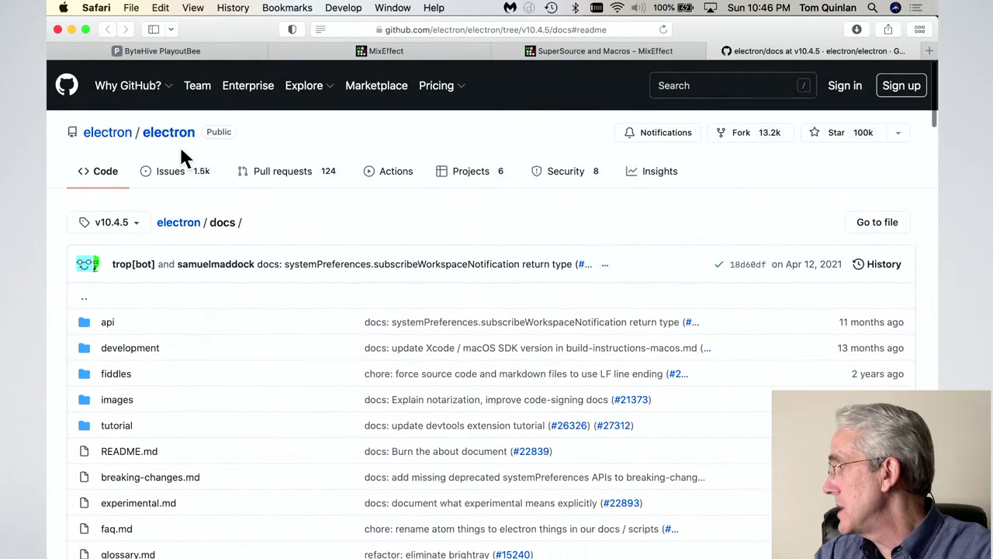
pyautogui.scroll(-10, 179, 144)
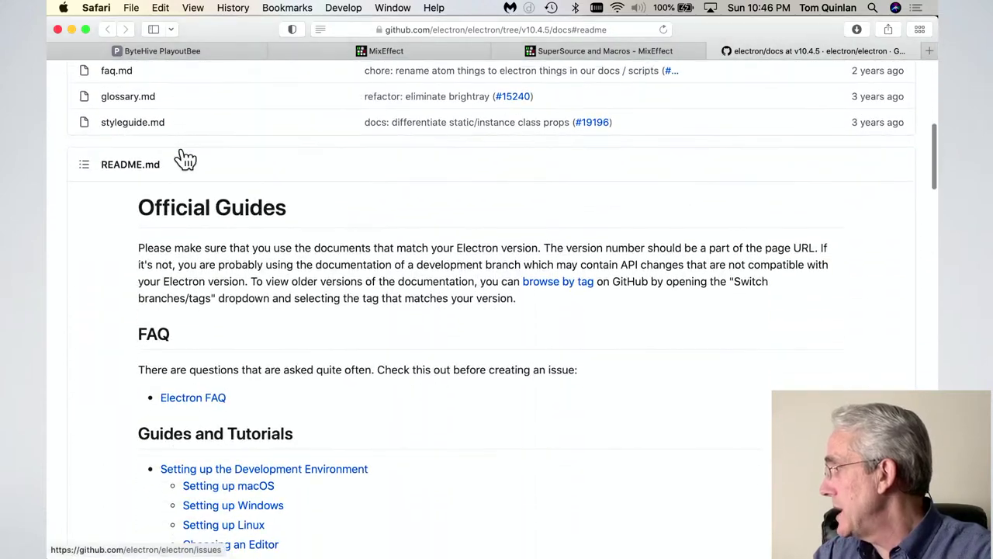
pyautogui.scroll(-7, 182, 155)
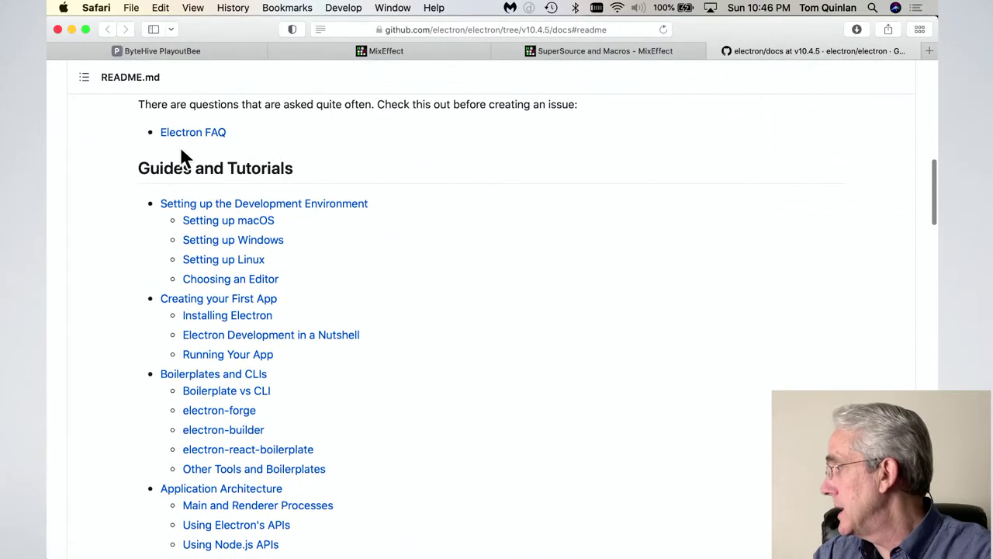
pyautogui.scroll(-5, 181, 154)
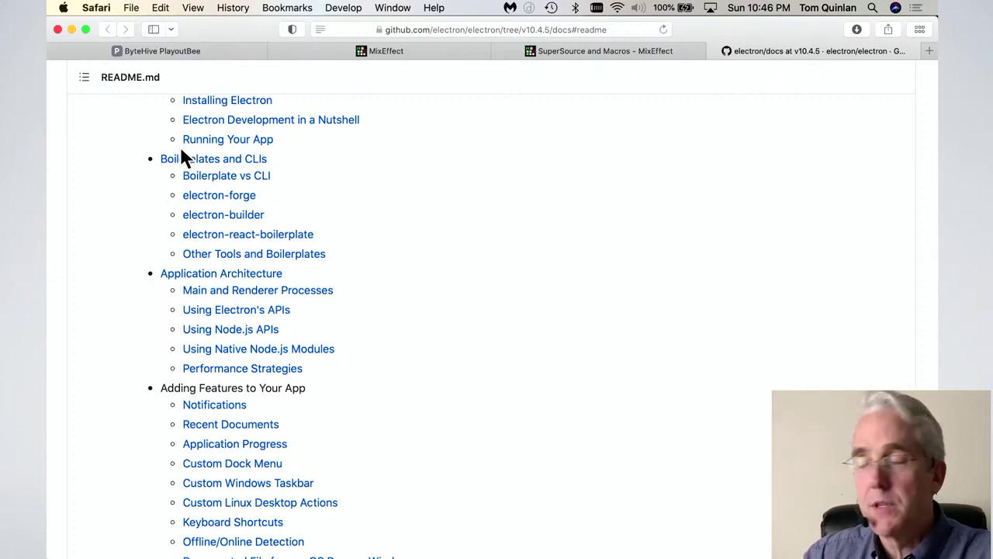
# Minimize the documentation window, close playoutbee's About window and return to the main PlayoutBee window
pyautogui.click(72, 30)
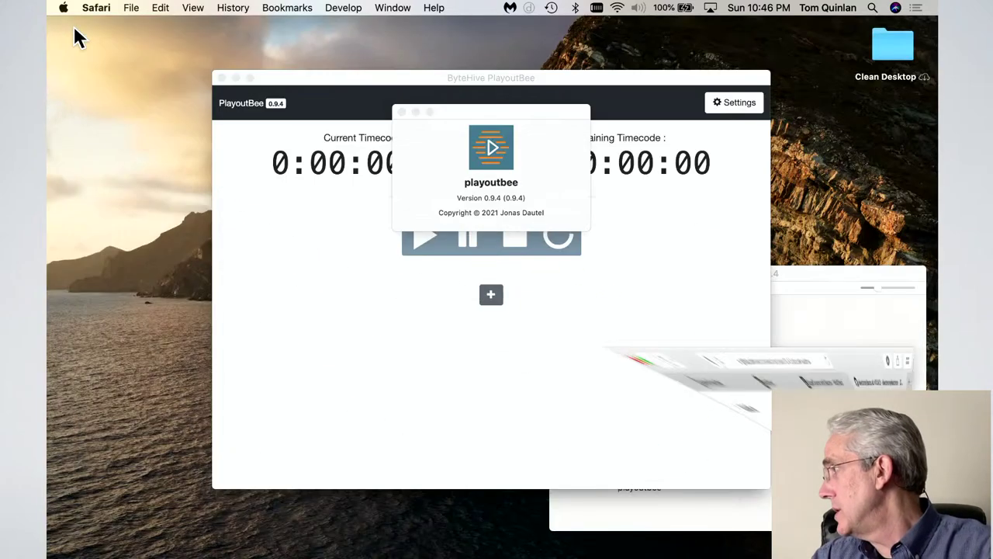
pyautogui.click(402, 111)
pyautogui.click(398, 84)
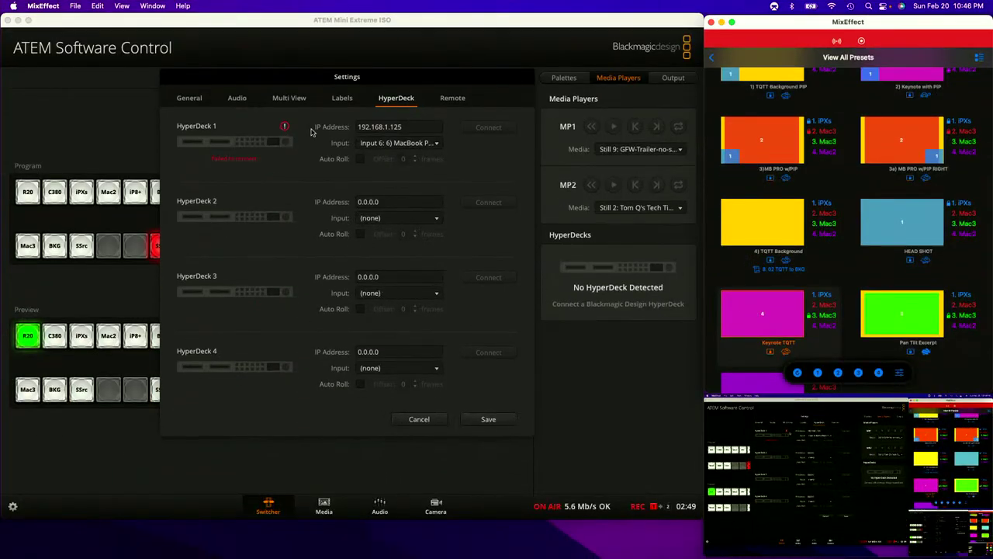
# In ATEM Software Control, reconnect HyperDeck 1 at IP address 192.168.1.125 and save the settings
pyautogui.click(420, 126)
pyautogui.press('BackSpace')
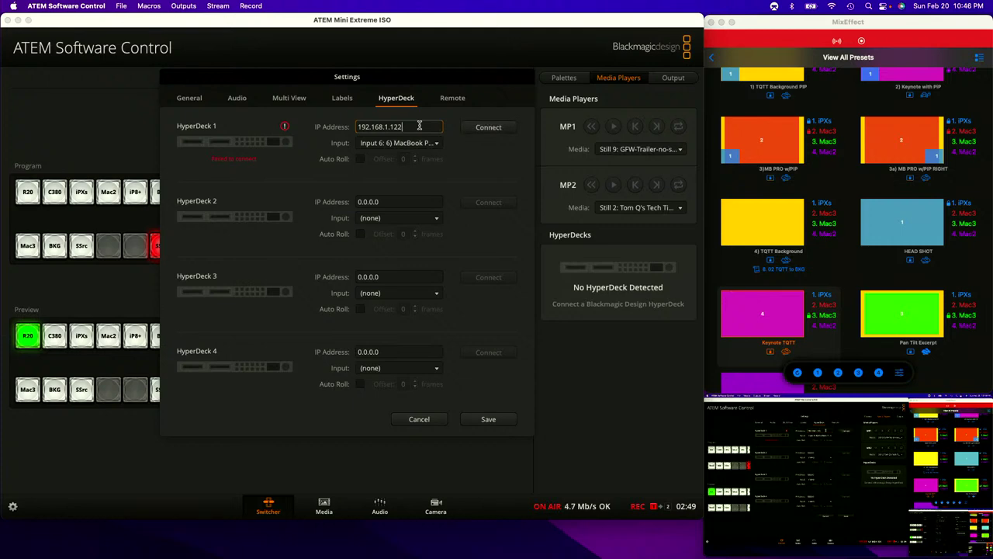
pyautogui.click(486, 128)
pyautogui.click(418, 127)
pyautogui.write('5')
pyautogui.click(505, 130)
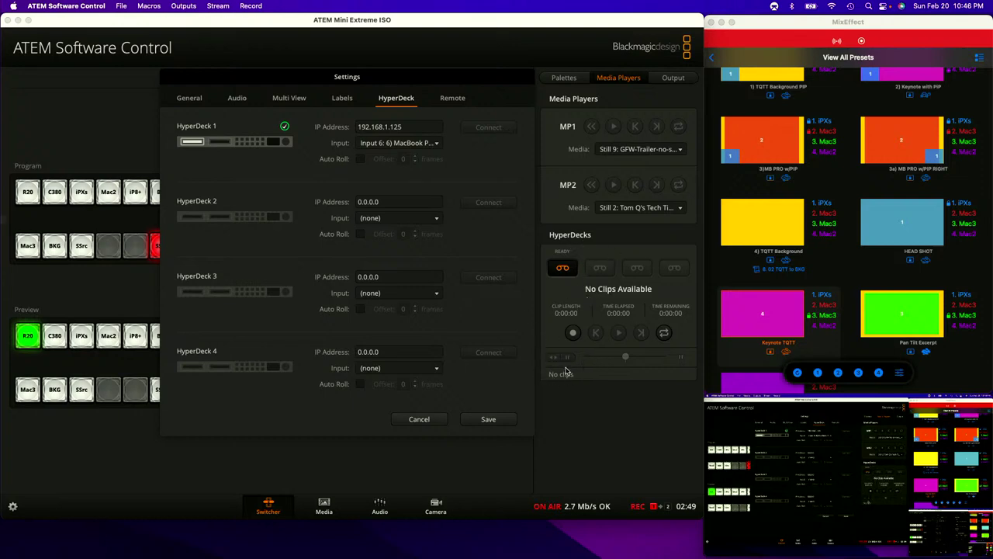
pyautogui.click(511, 418)
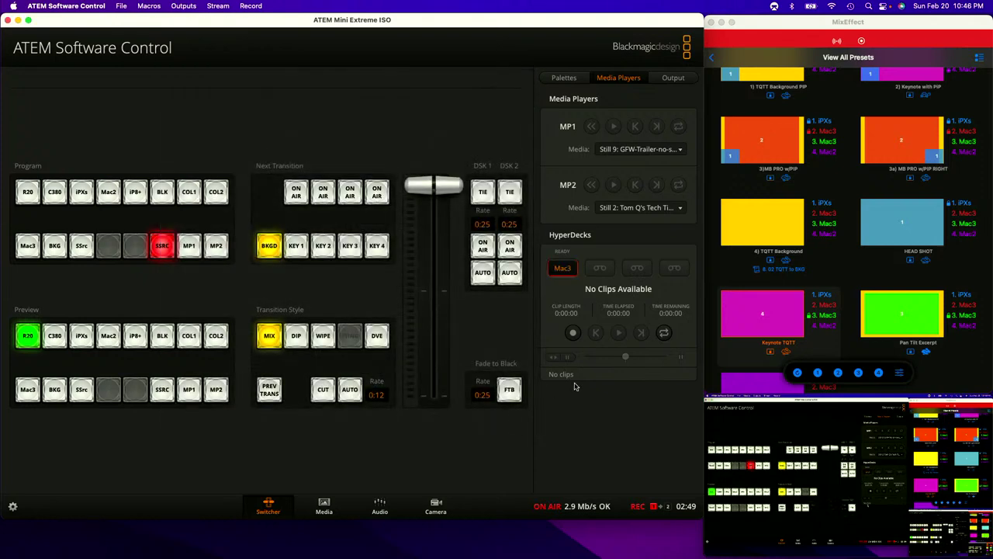
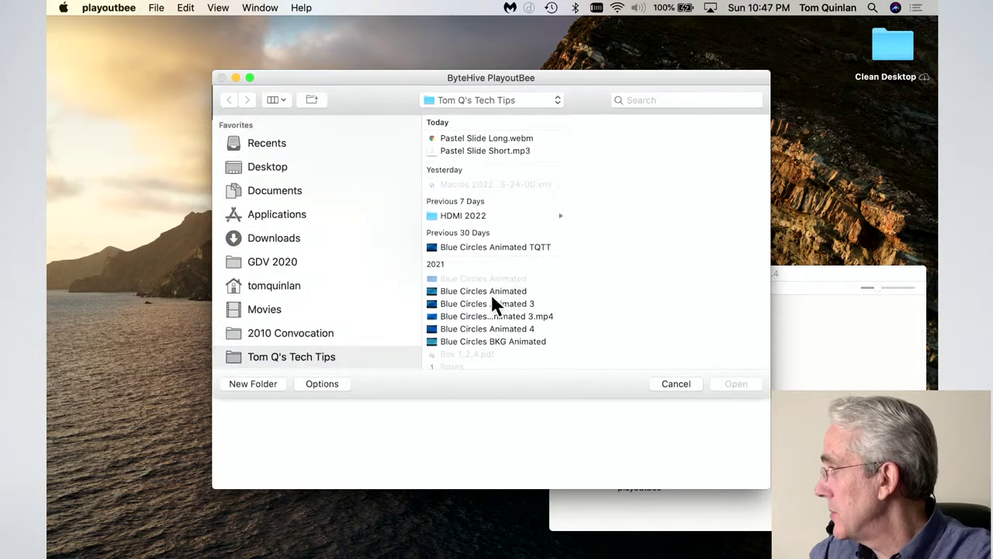
# In PlayoutBee on the MacBook Pro, add Pastel Slide Long.webm to the playlist
pyautogui.click(499, 150)
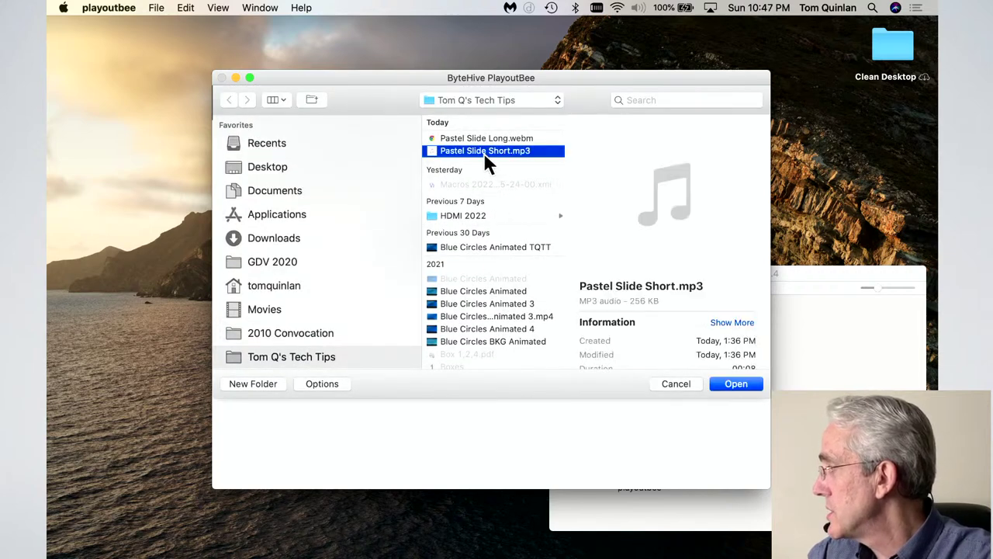
pyautogui.click(481, 138)
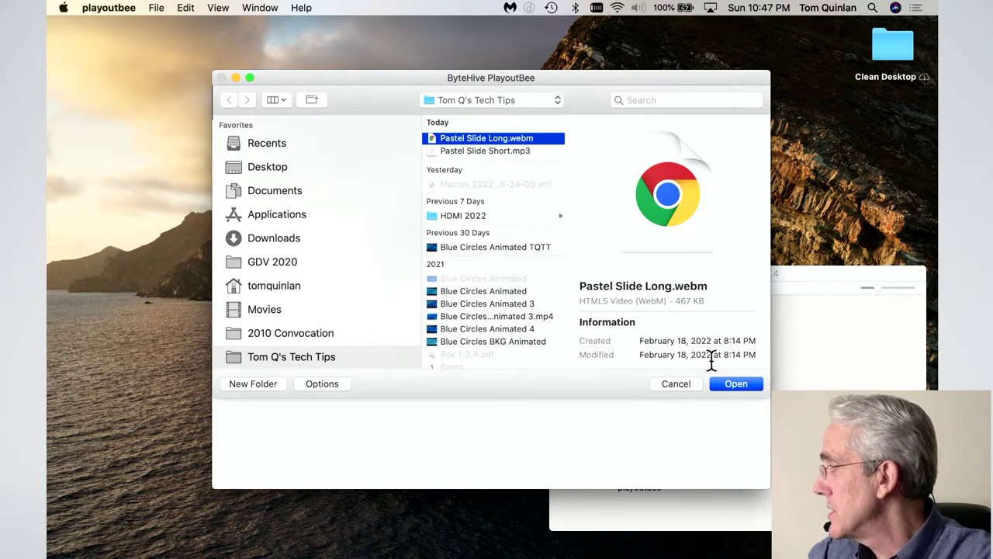
pyautogui.click(732, 383)
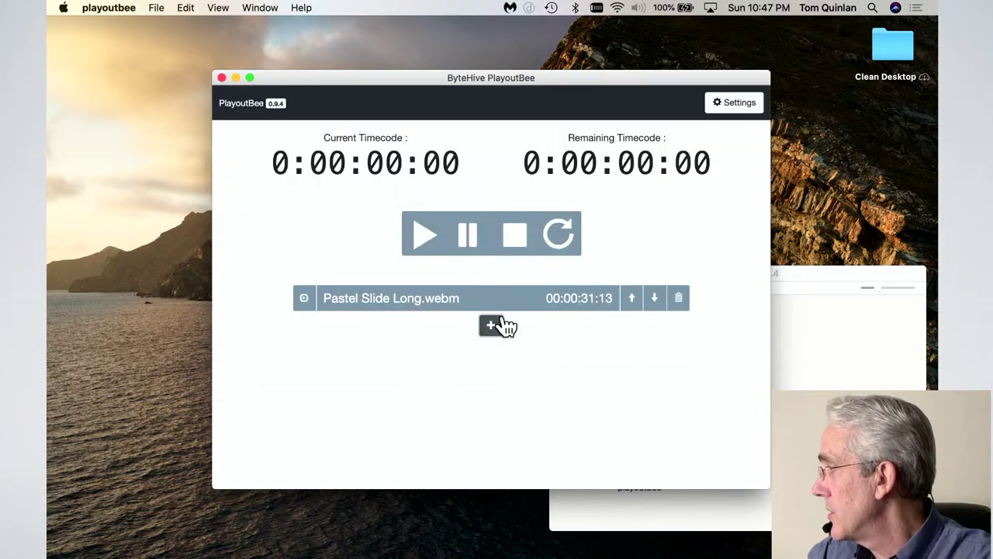
# Add Pan & Tilt Excerpt.mp4 from the HDMI 2022 folder to the playlist
pyautogui.click(491, 327)
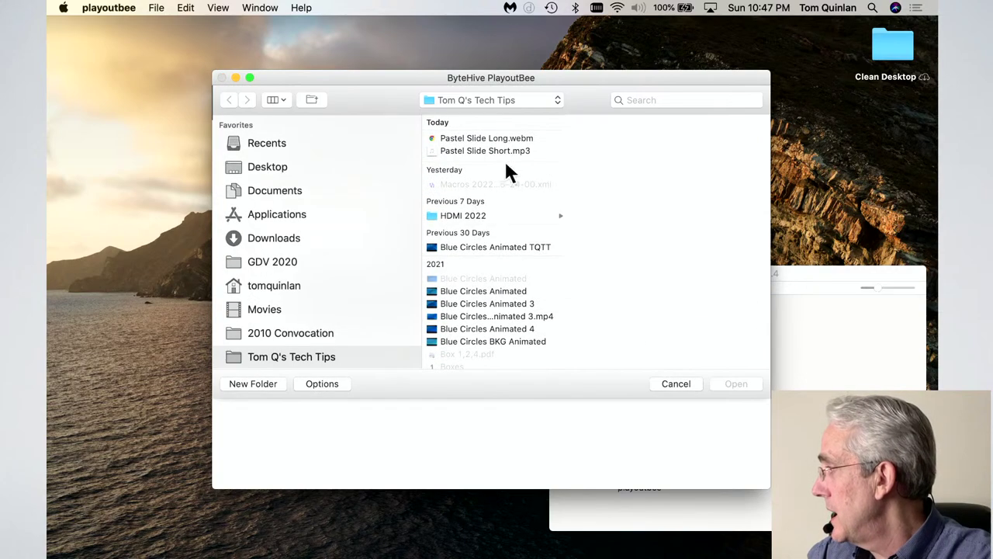
pyautogui.click(487, 217)
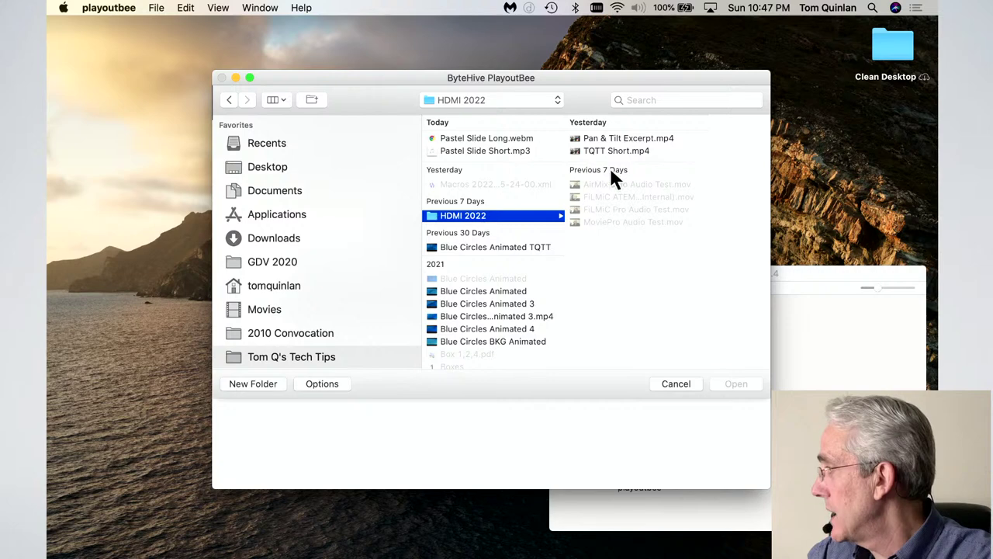
pyautogui.click(620, 138)
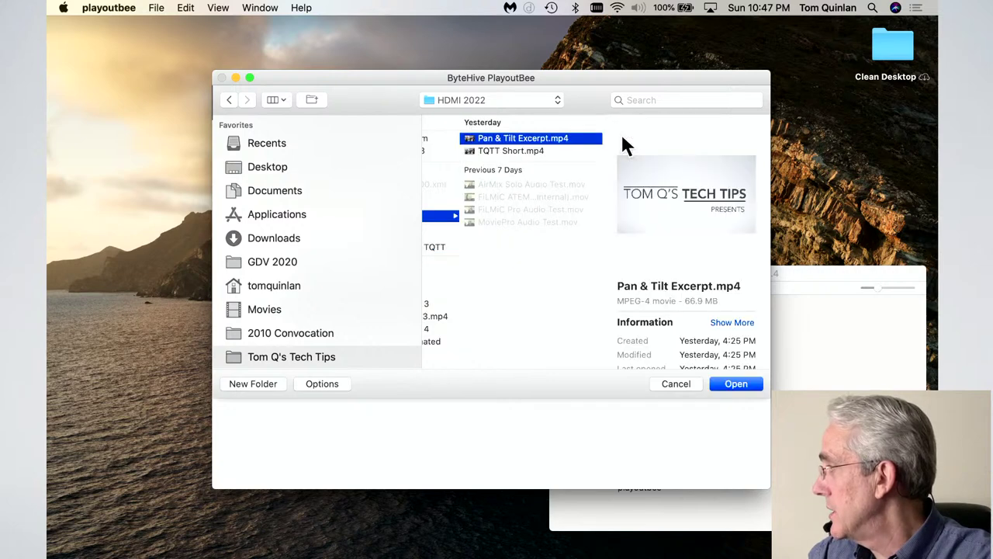
pyautogui.click(734, 381)
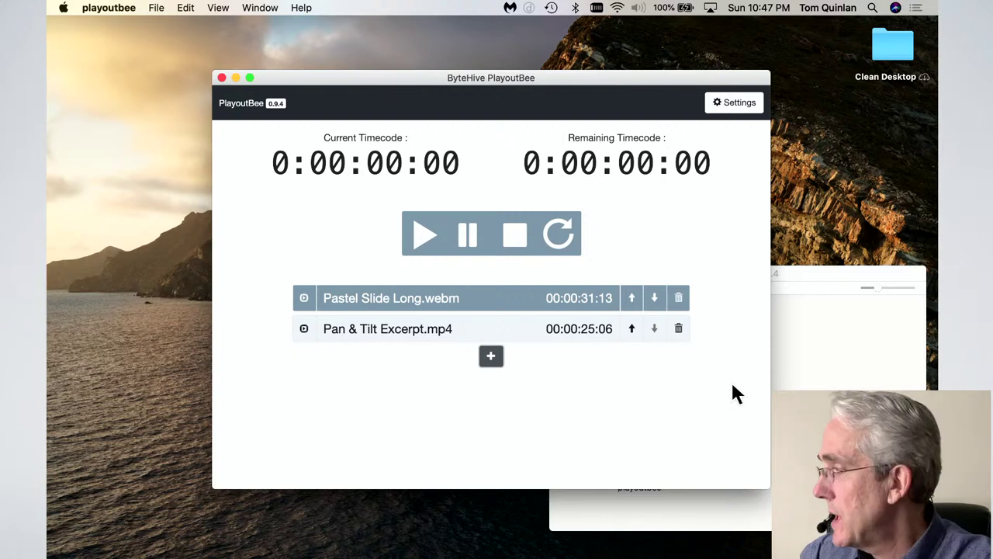
# Add TQTT Short.mp4 from the HDMI 2022 folder as the third playlist clip
pyautogui.click(499, 358)
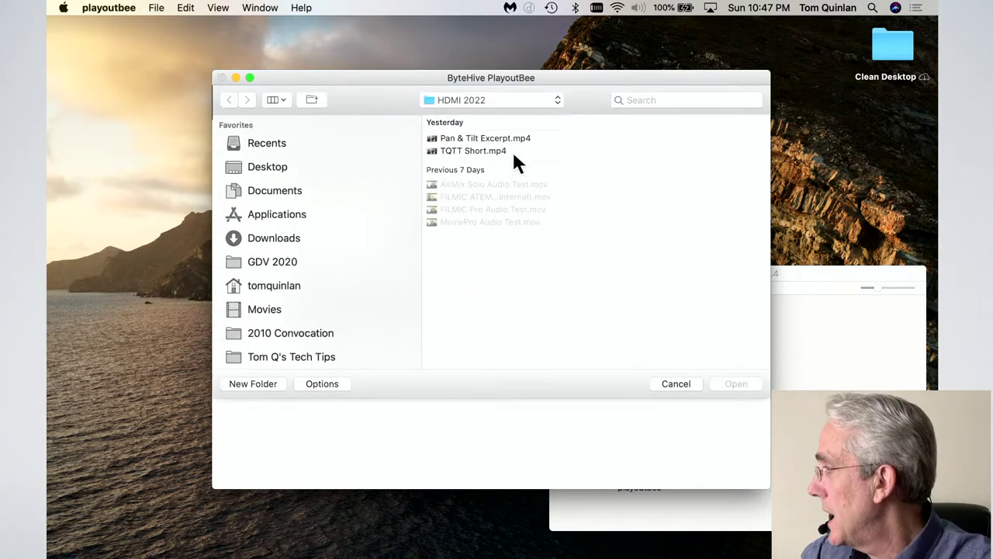
pyautogui.click(513, 152)
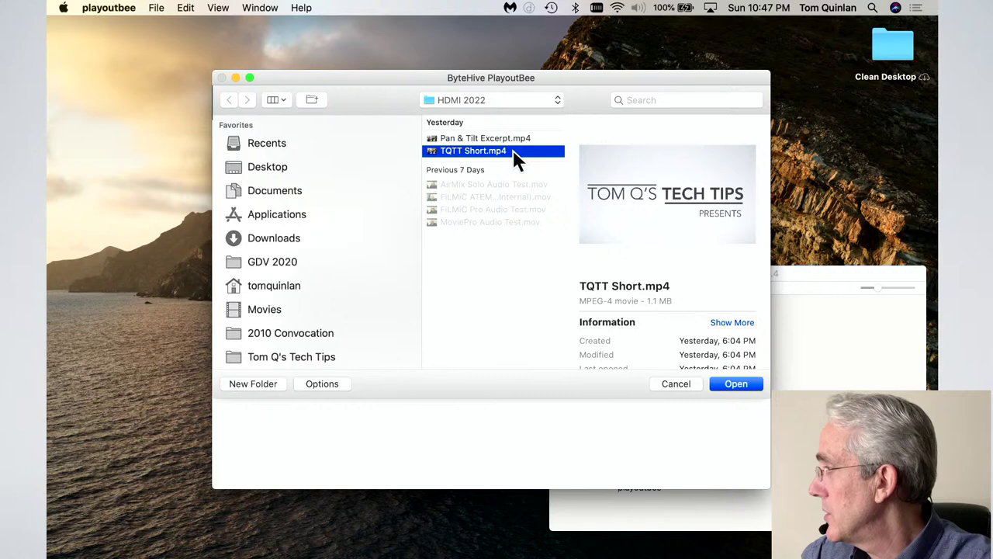
pyautogui.click(746, 386)
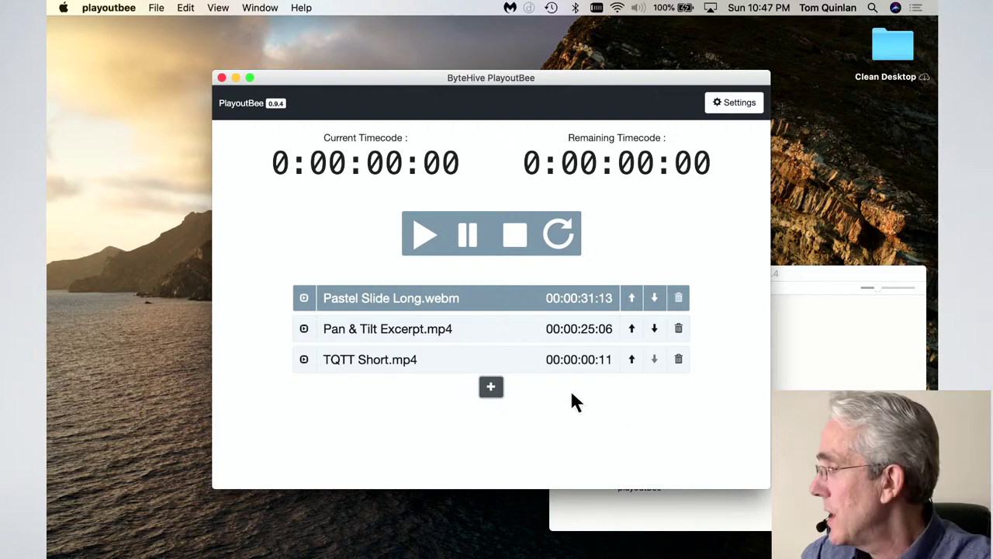
# Add Pastel Slide Short.mp3 from the Tom Q's Tech Tips folder as the fourth playlist clip
pyautogui.click(491, 388)
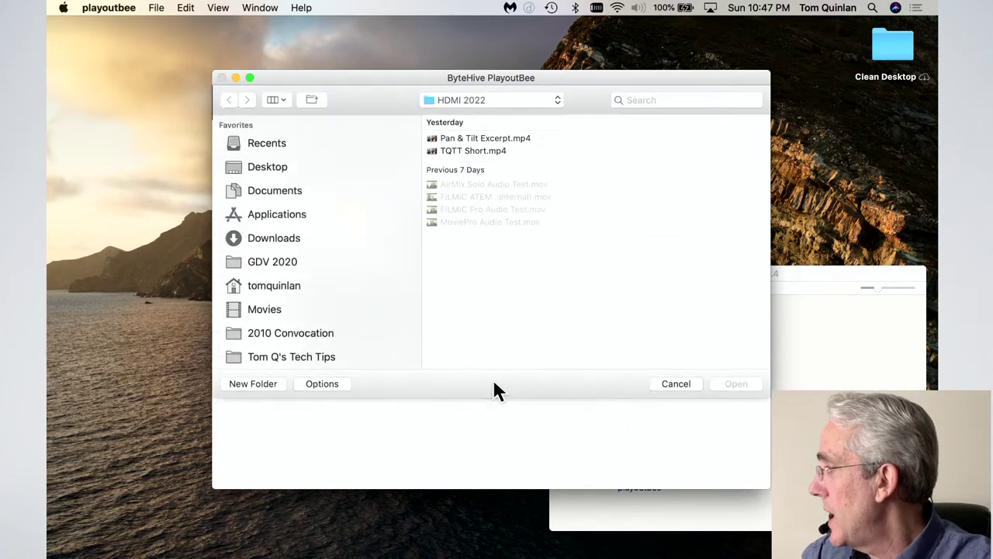
pyautogui.click(498, 153)
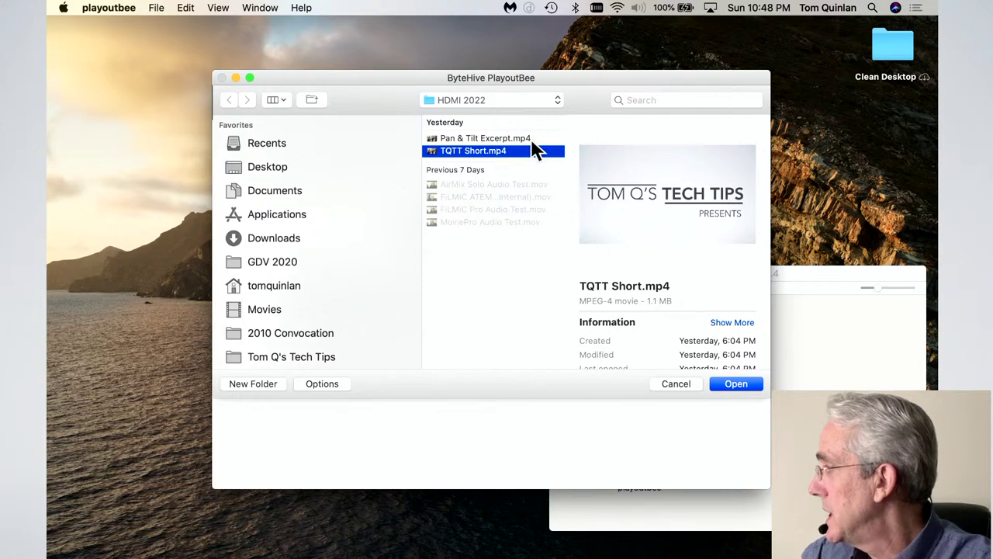
pyautogui.click(480, 99)
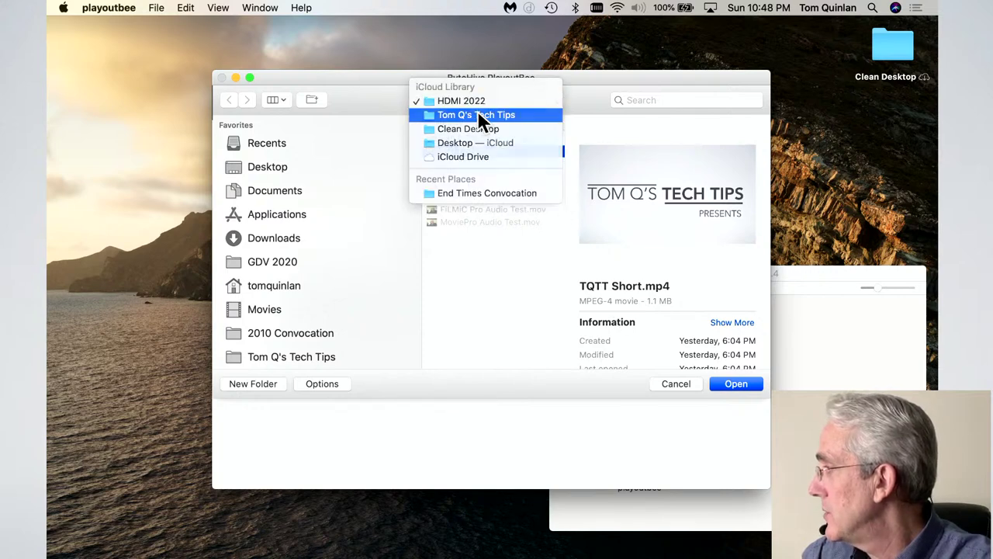
pyautogui.click(478, 113)
pyautogui.click(513, 149)
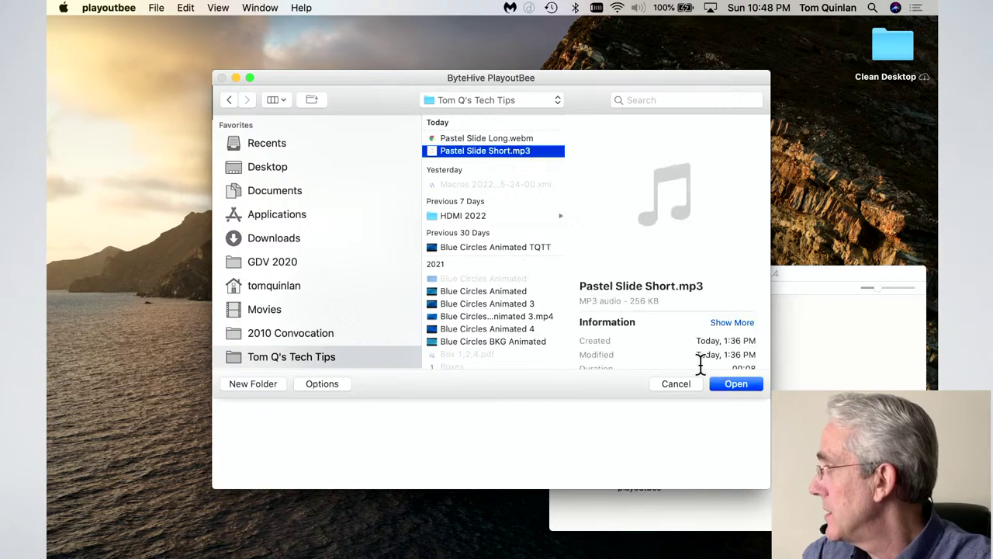
pyautogui.click(737, 383)
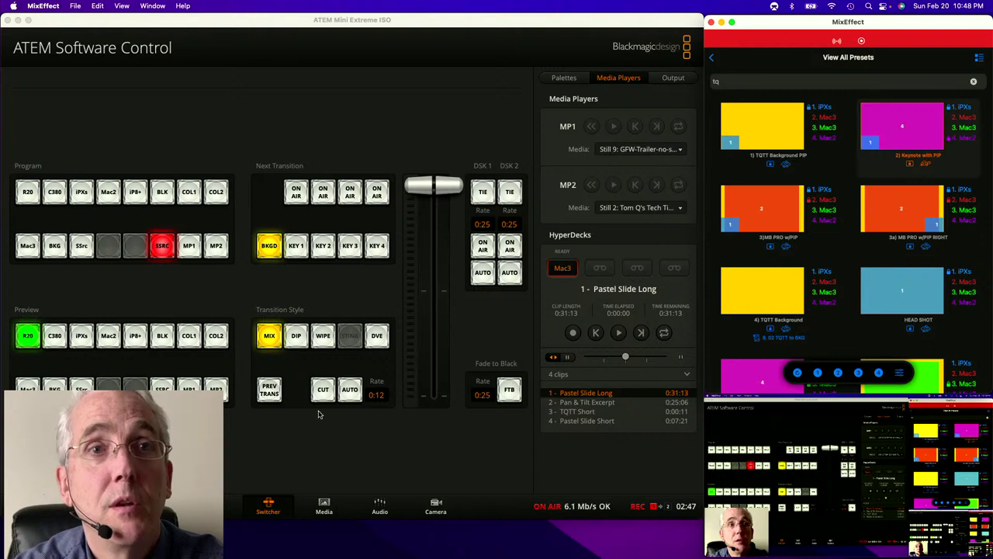
# Apply the Keynote TQTT preset in MixEffect and reopen the HyperDeck settings in ATEM Software Control
pyautogui.scroll(-3, 772, 297)
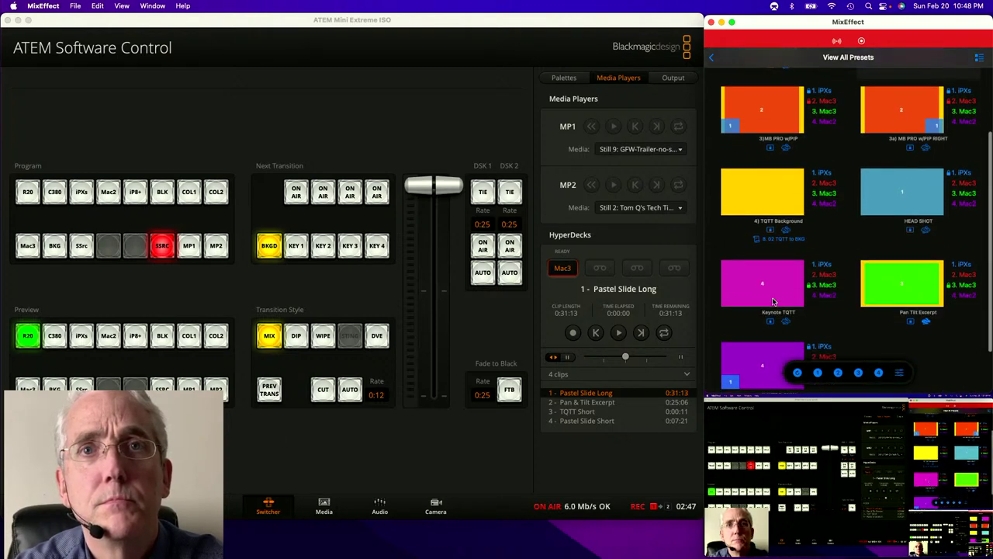
pyautogui.click(759, 290)
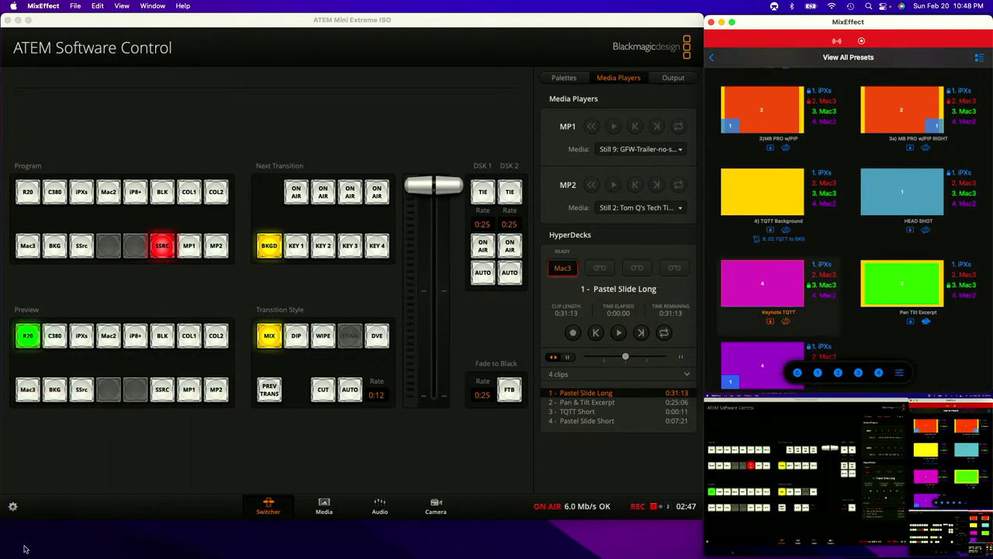
pyautogui.click(12, 506)
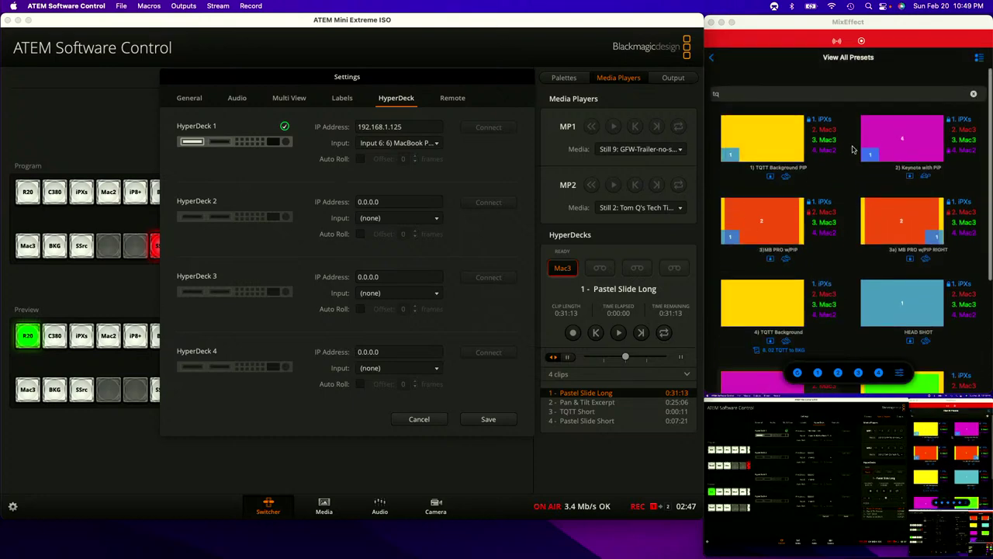
# Switch to MixEffect and apply the "2) Keynote with PIP" preset
pyautogui.scroll(3, 900, 143)
pyautogui.click(901, 141)
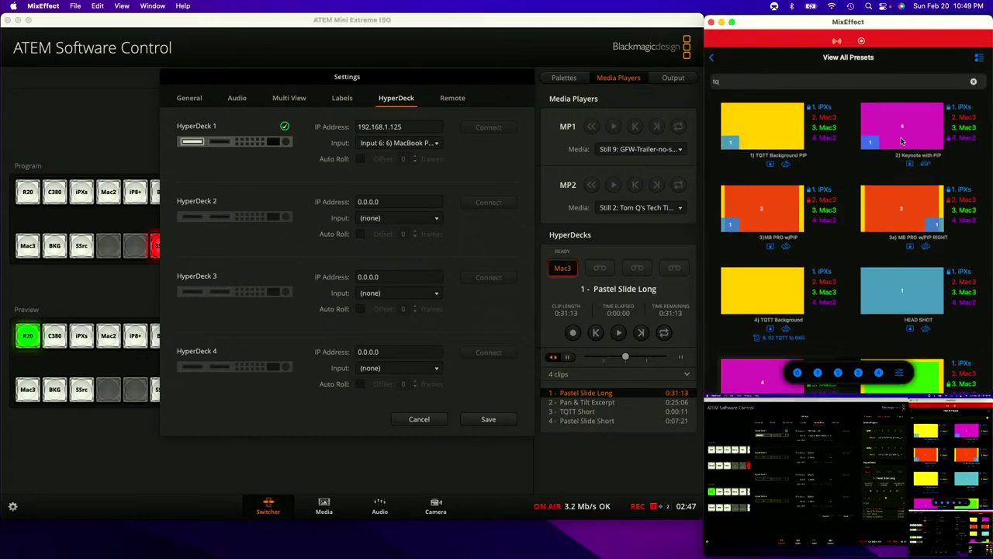
pyautogui.click(902, 141)
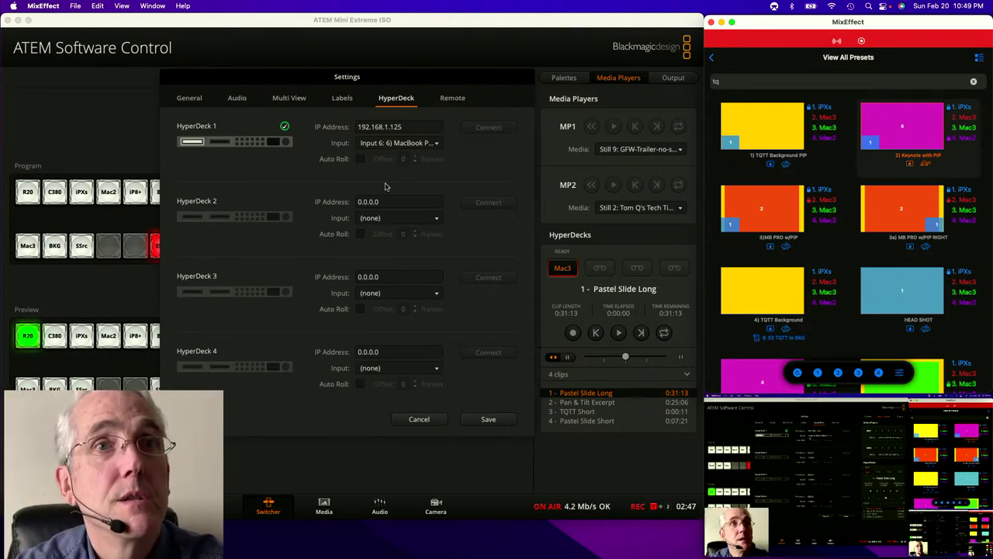
# Save the HyperDeck settings in ATEM Software Control and select clip 4, Pastel Slide Short, on the Mac3 HyperDeck
pyautogui.click(506, 416)
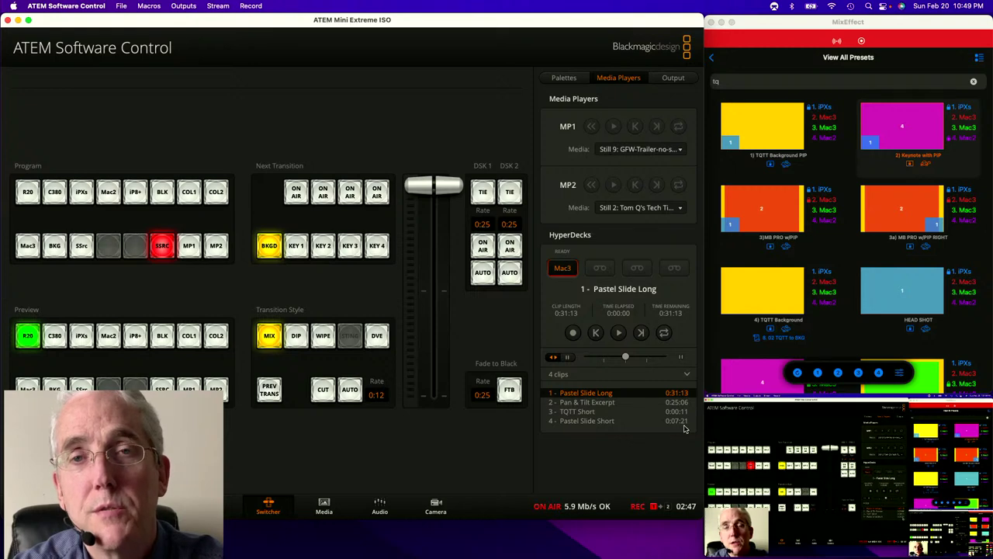
pyautogui.click(589, 422)
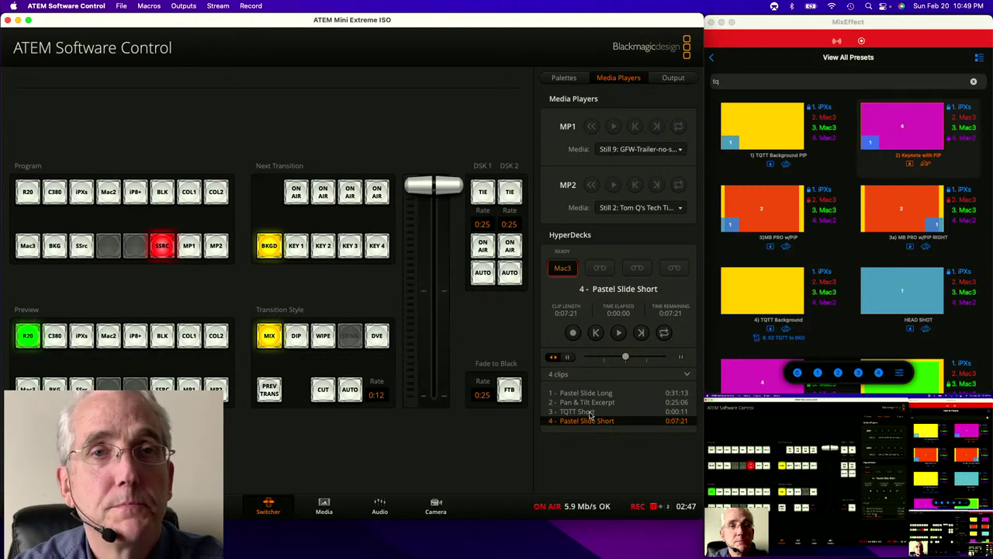
# Create a macro named INTRO Audio in the first empty slot of the displayed macro page and start recording it
pyautogui.click(149, 7)
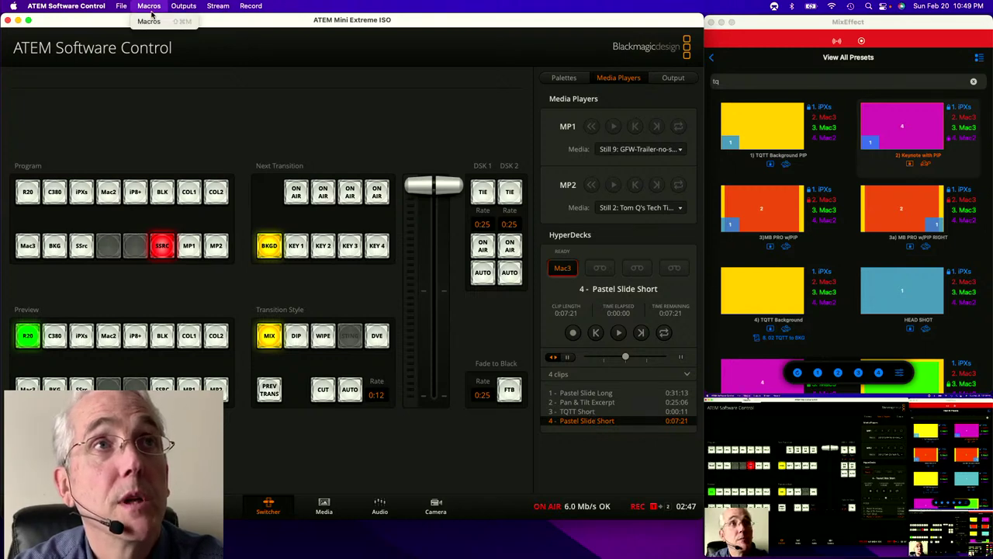
pyautogui.click(153, 22)
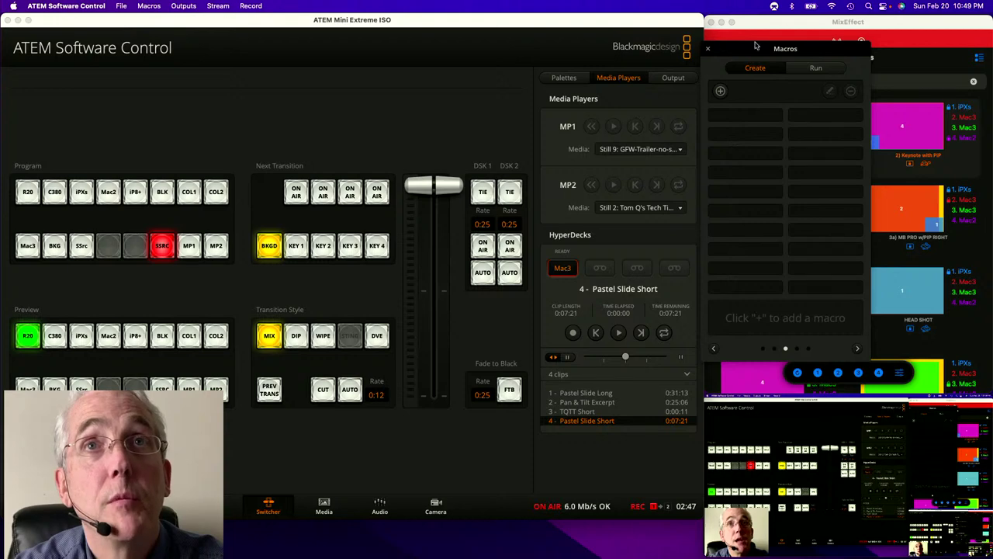
pyautogui.click(740, 115)
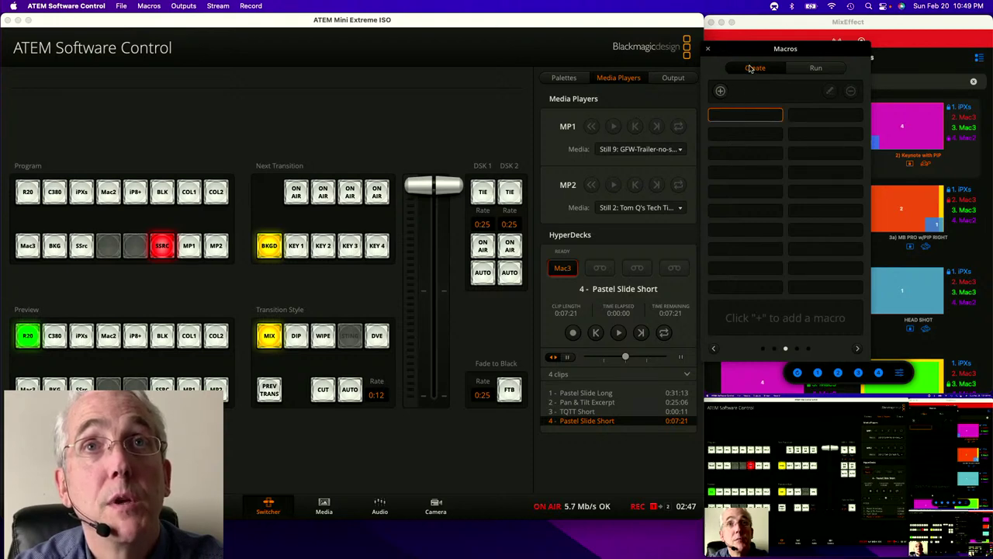
pyautogui.click(721, 91)
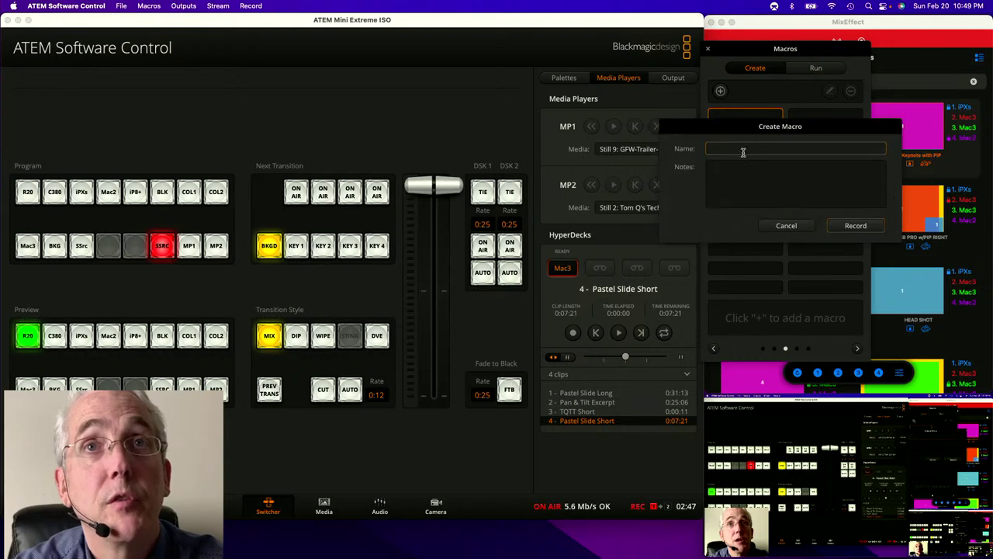
pyautogui.write('INT')
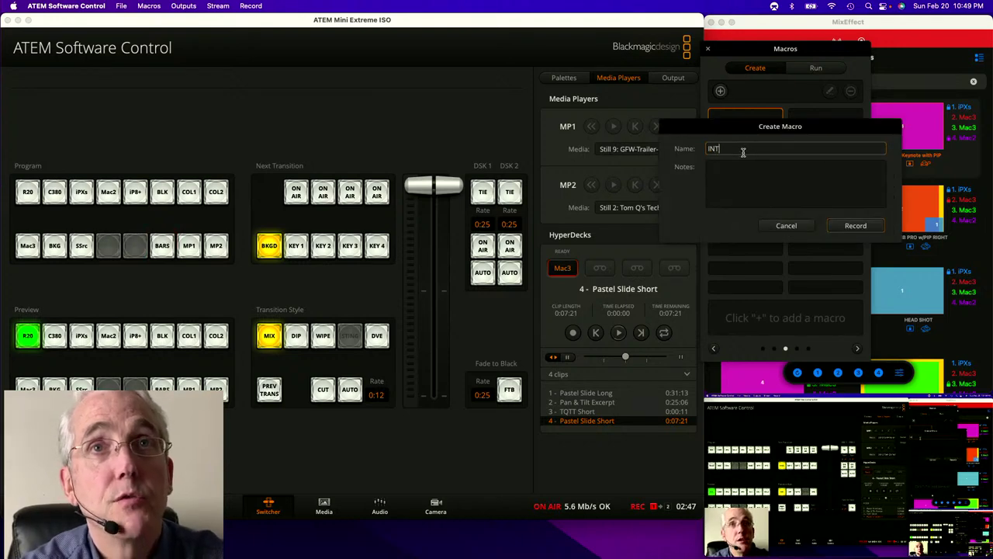
pyautogui.write('RO AU')
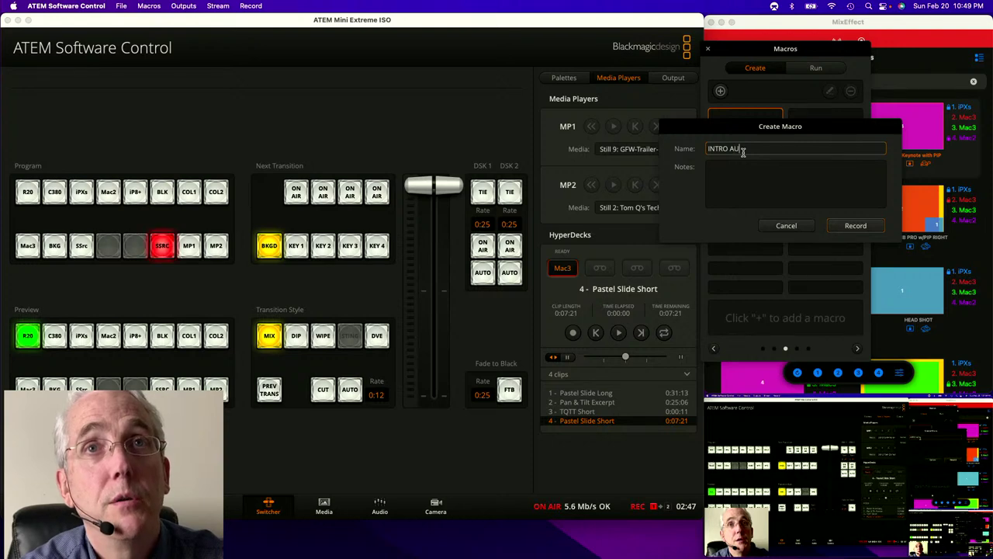
pyautogui.write('dio')
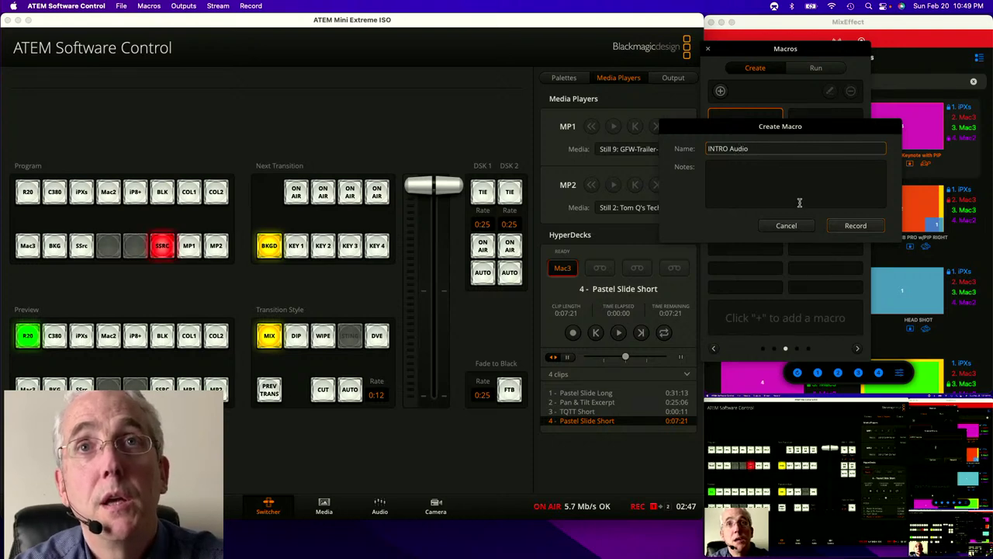
pyautogui.click(855, 225)
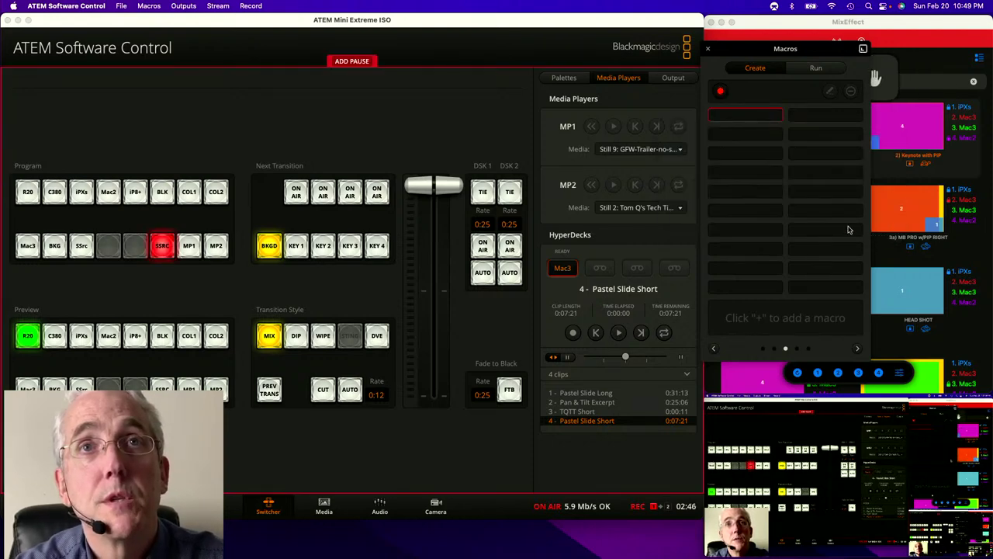
# Record Mac3 fader moves to -24.80 dB and -18.20 dB in the macro, switching the channel's audio off between them
pyautogui.click(383, 509)
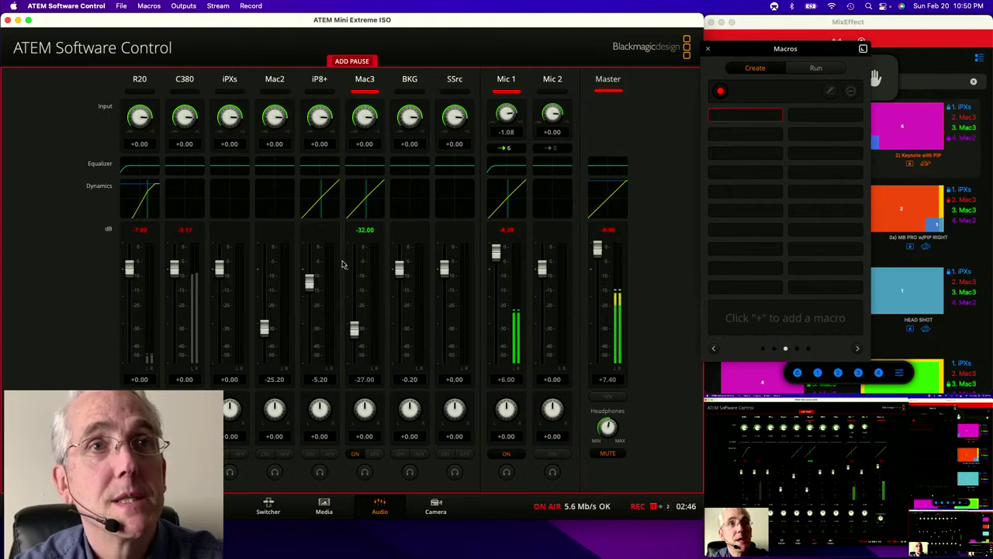
pyautogui.moveTo(356, 339)
pyautogui.mouseDown()
pyautogui.moveTo(357, 284)
pyautogui.moveTo(358, 329)
pyautogui.mouseUp()
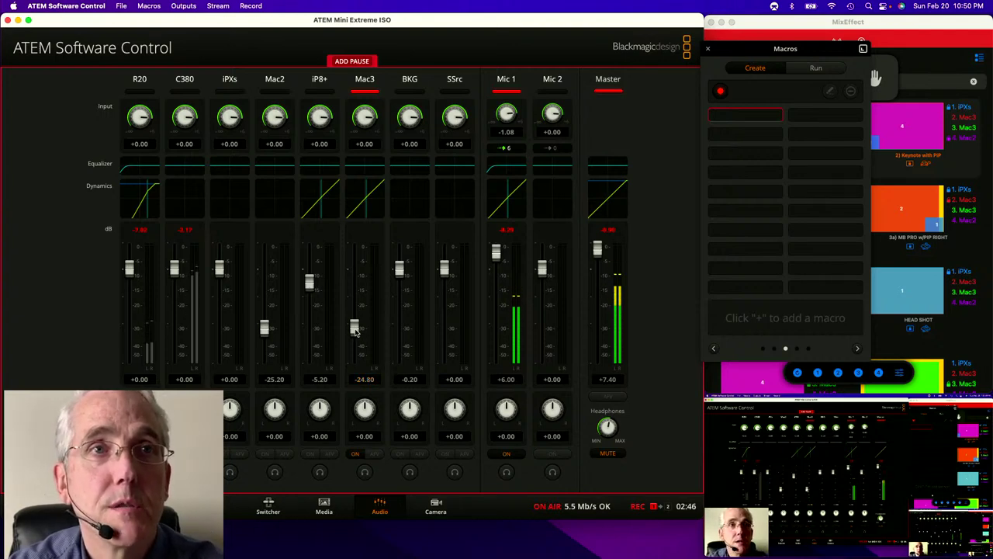
pyautogui.click(354, 454)
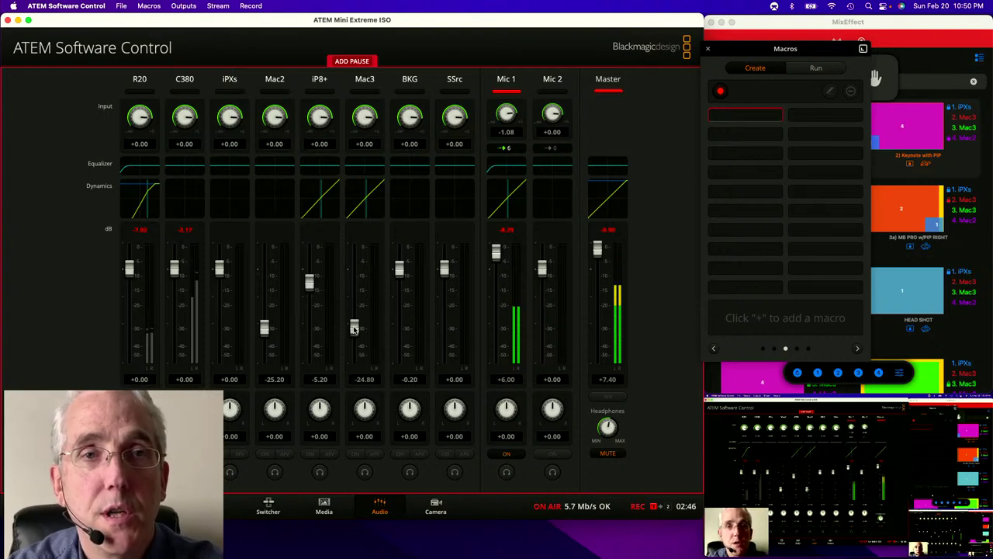
pyautogui.moveTo(354, 329); pyautogui.dragTo(354, 318)
# Add a 0:1 pause to the macro and lower the Mac3 audio fader to -25.20 dB
pyautogui.click(362, 66)
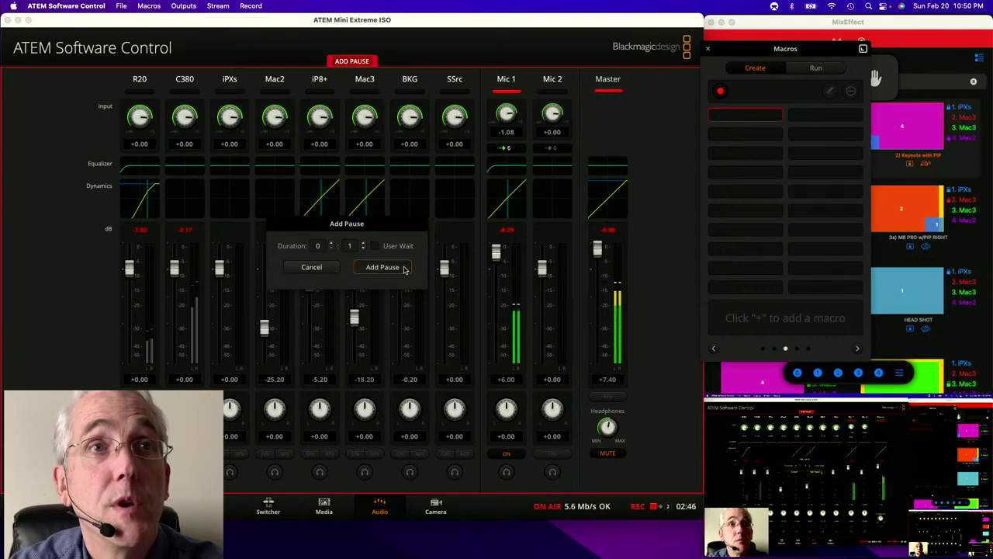
pyautogui.click(403, 267)
pyautogui.moveTo(354, 316); pyautogui.dragTo(352, 331)
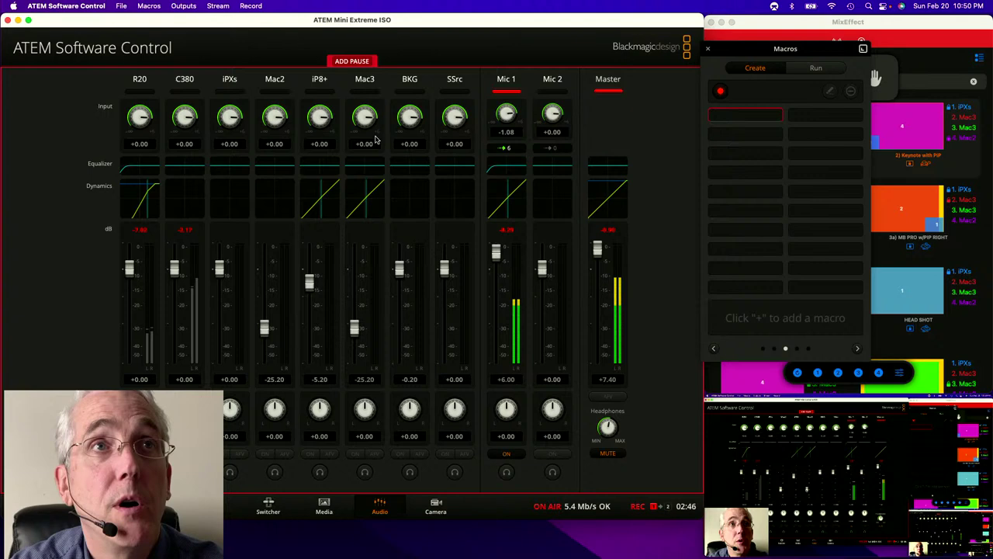
# Add another 0:1 pause to the macro and turn the Mac3 audio channel on
pyautogui.click(353, 62)
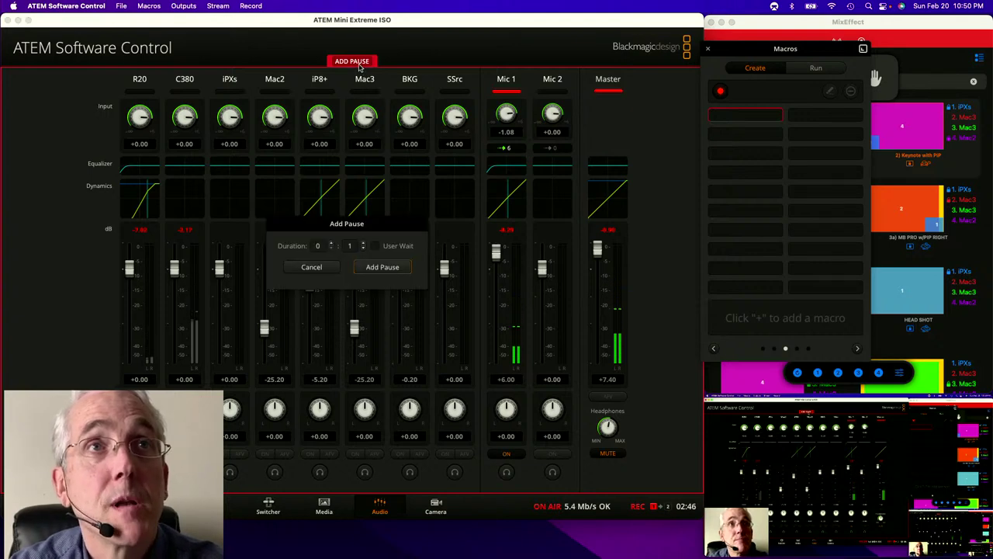
pyautogui.click(382, 267)
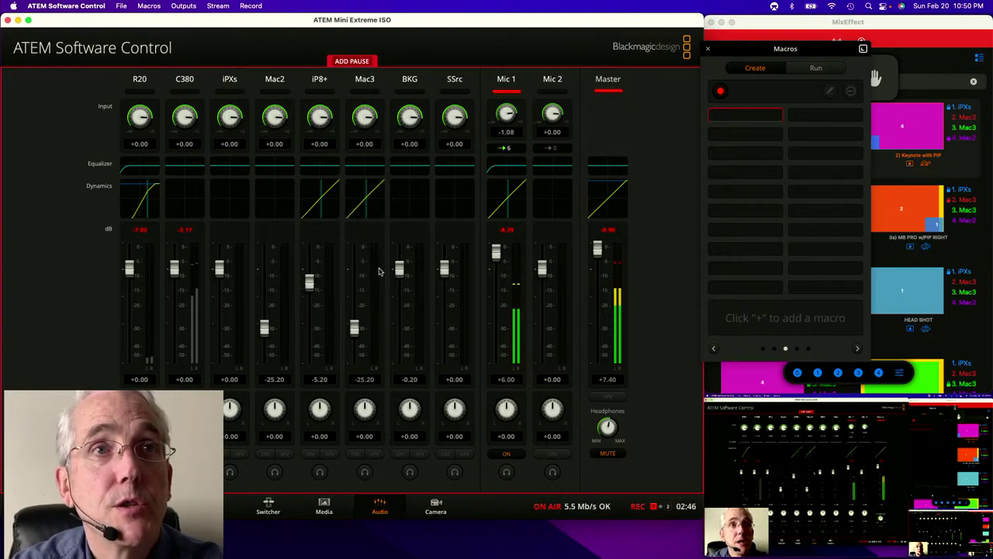
pyautogui.click(359, 455)
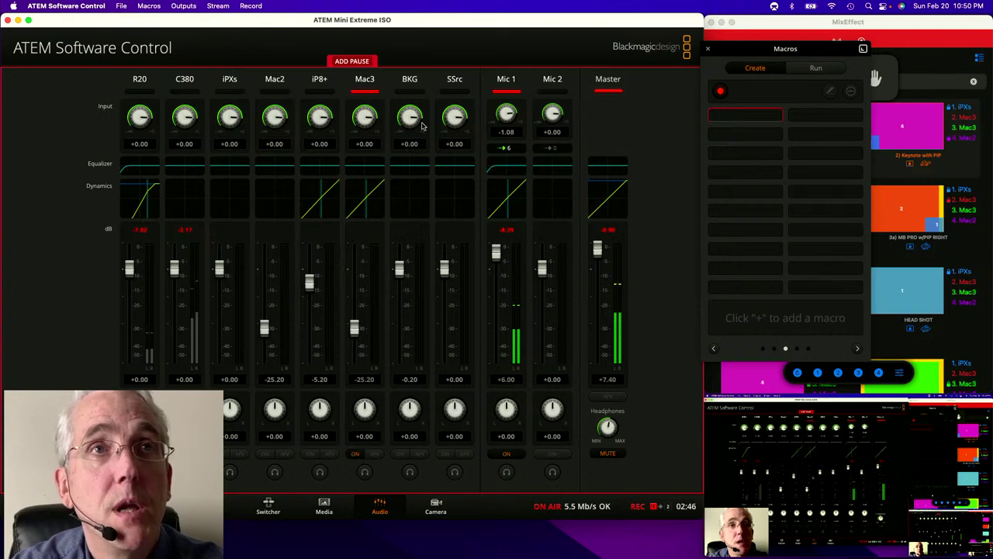
# Select clip 4, Pastel Slide Short, on the Mac3 HyperDeck by way of clip 3 and play it for the macro
pyautogui.click(268, 506)
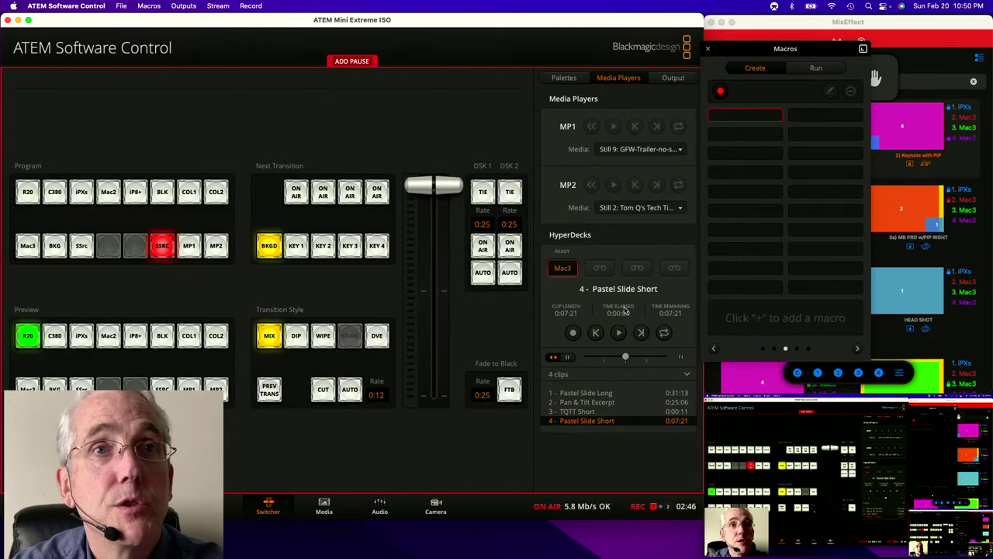
pyautogui.click(565, 79)
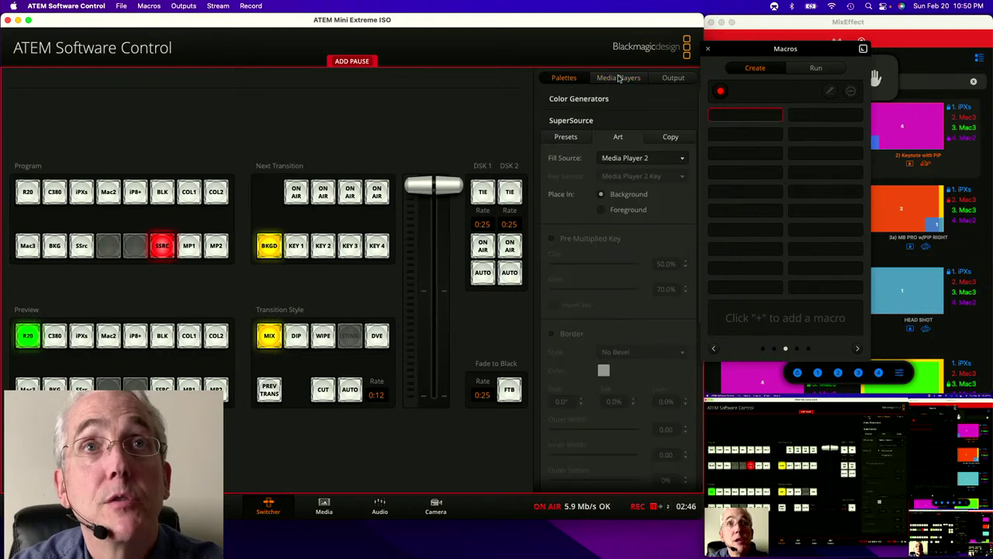
pyautogui.click(616, 78)
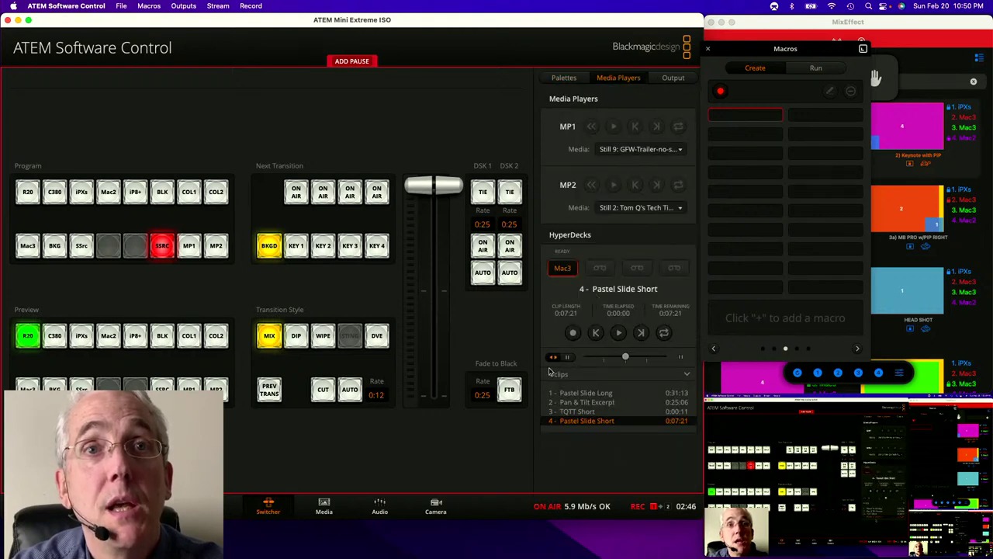
pyautogui.click(581, 412)
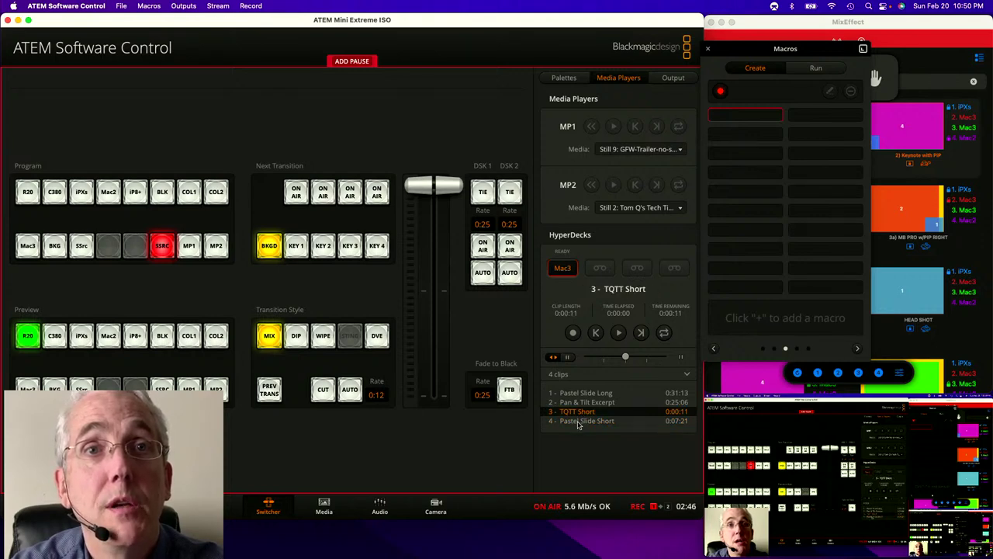
pyautogui.click(578, 421)
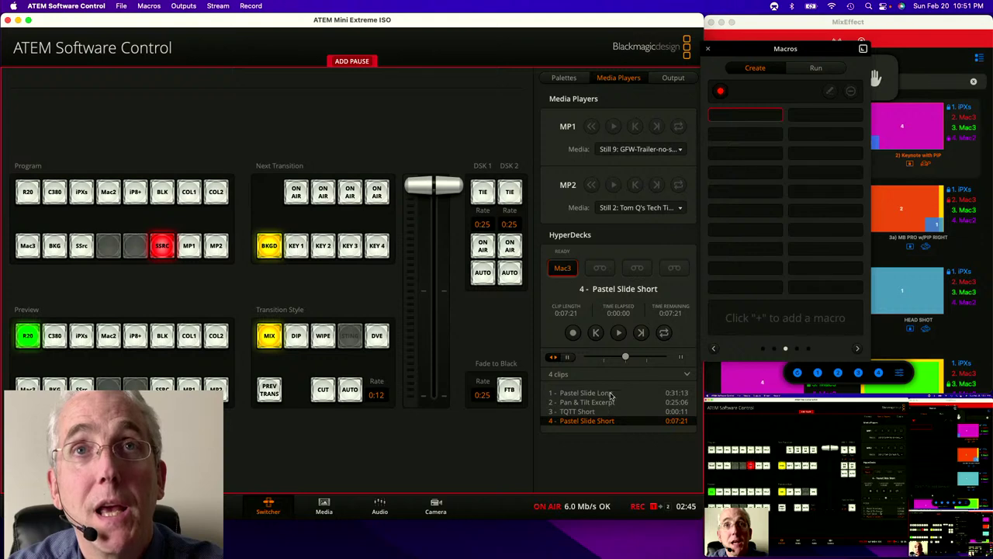
pyautogui.click(620, 335)
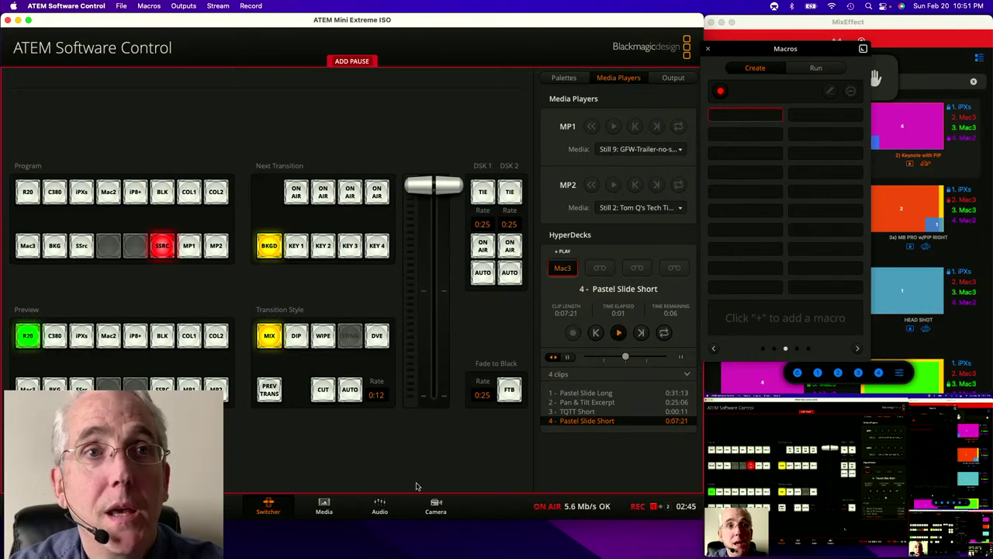
# Stop recording the INTRO Audio macro, check it in the list of runnable macros, and close the Macros window
pyautogui.click(381, 508)
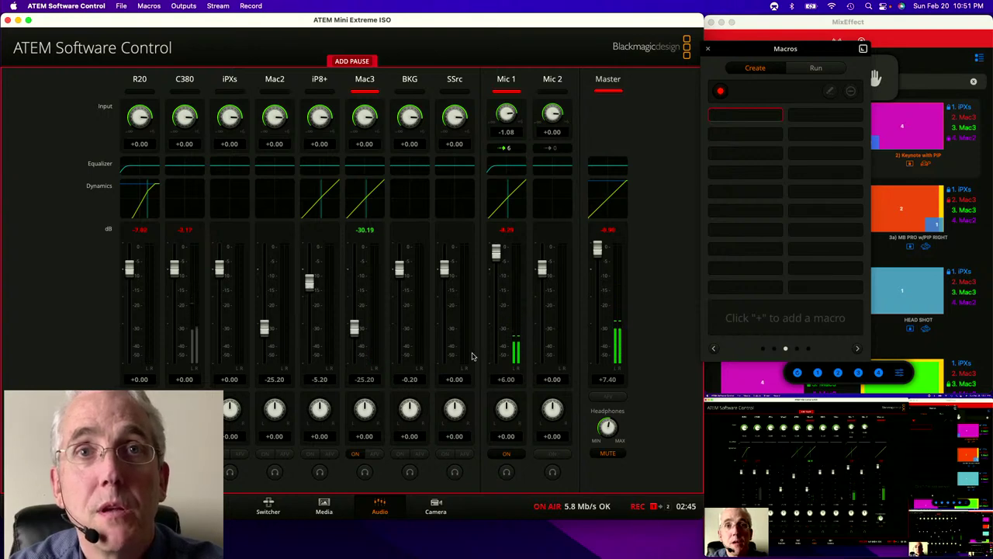
pyautogui.click(720, 93)
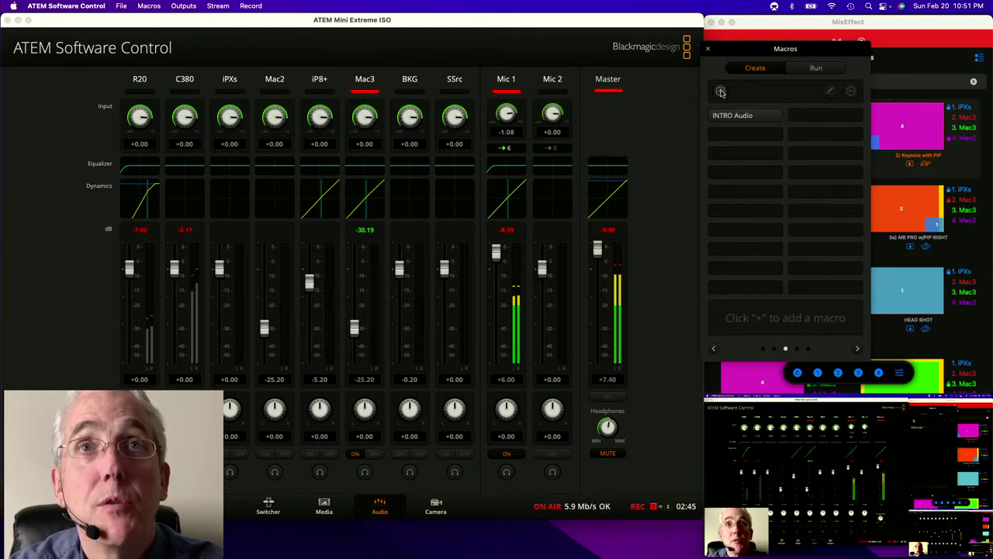
pyautogui.click(817, 69)
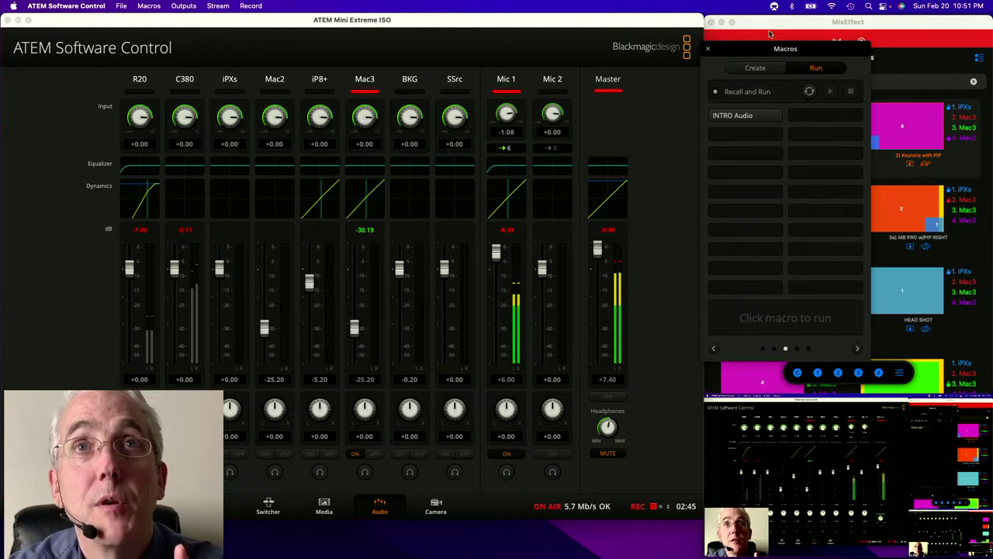
pyautogui.click(708, 48)
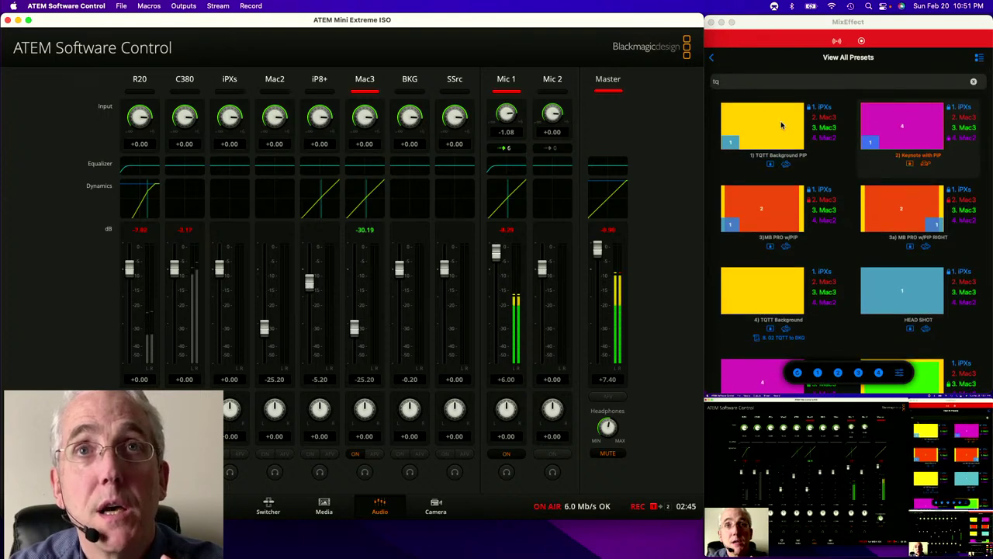
# Switch to MixEffect and open the SuperSource preset "1) TQTT Background PIP" for editing
pyautogui.click(751, 128)
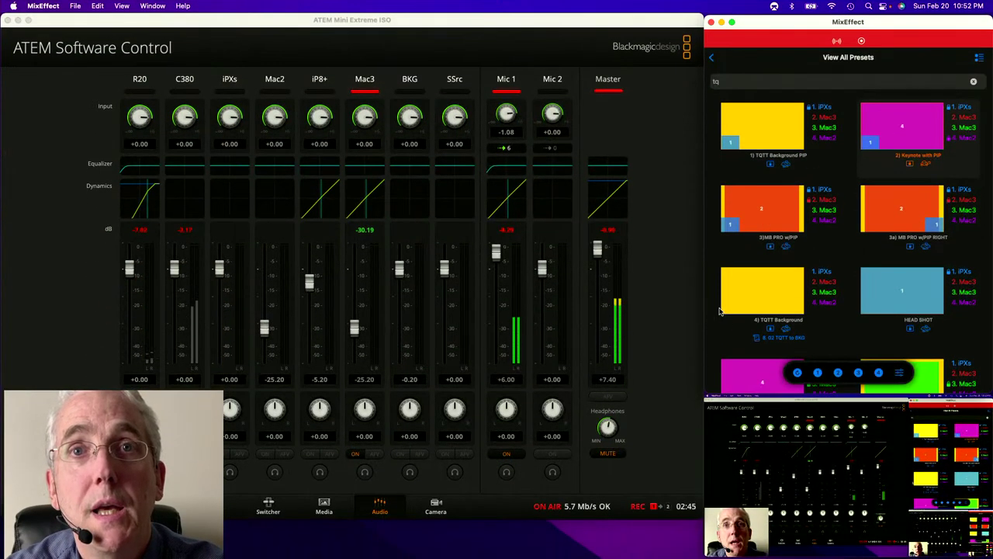
pyautogui.click(709, 58)
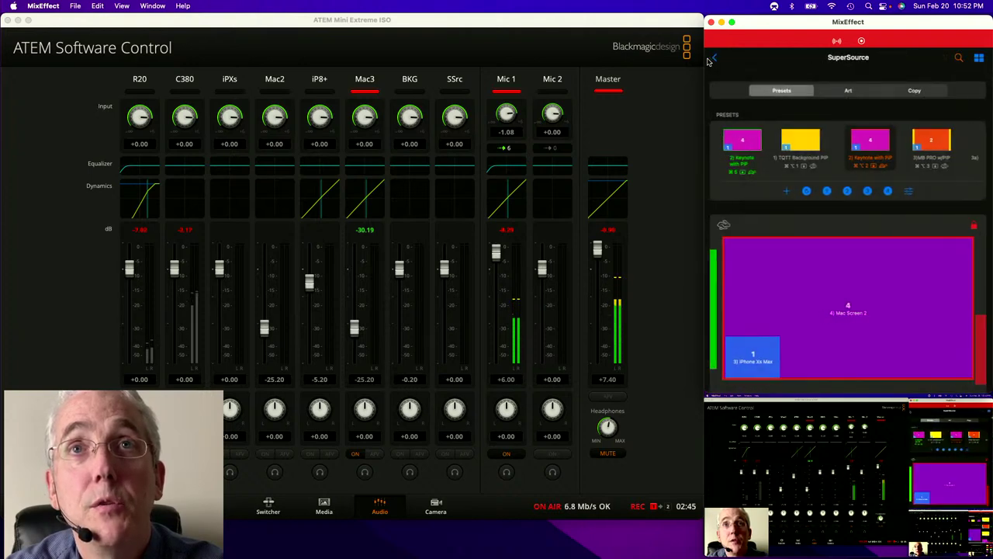
pyautogui.click(800, 159)
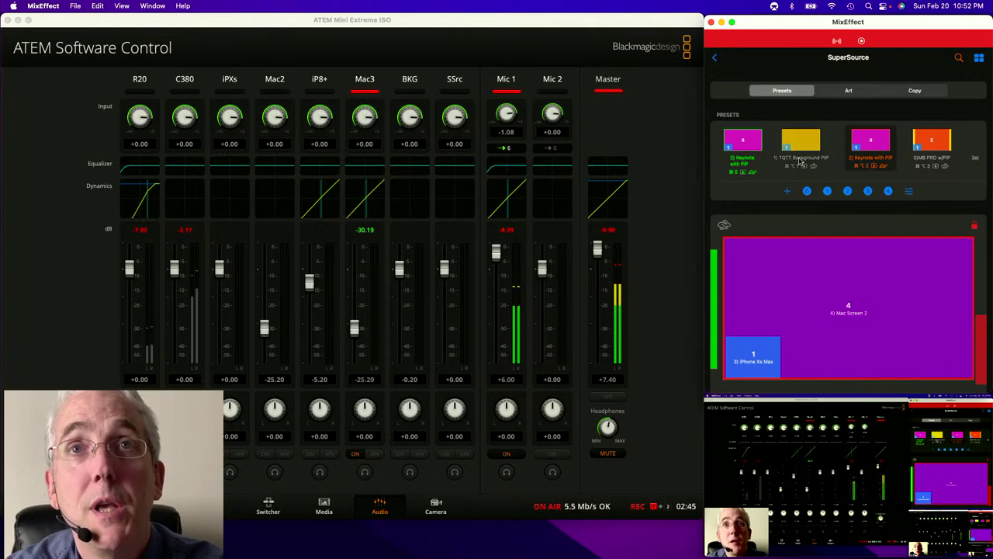
pyautogui.rightClick(800, 159)
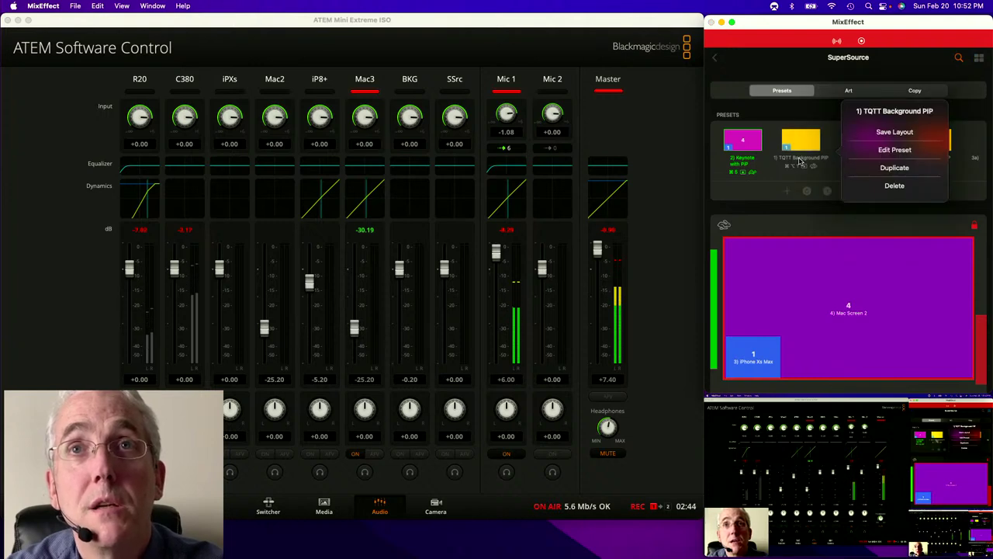
pyautogui.click(885, 151)
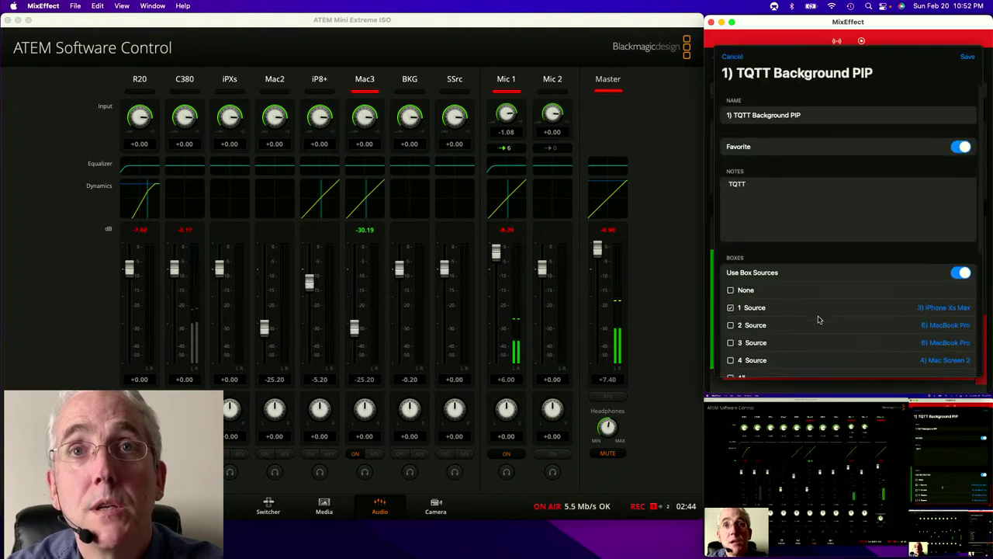
# Turn on Run Macro for the "1) TQTT Background PIP" preset, choose the INTRO Audio macro and save the preset
pyautogui.scroll(-5, 820, 315)
pyautogui.scroll(-2, 817, 319)
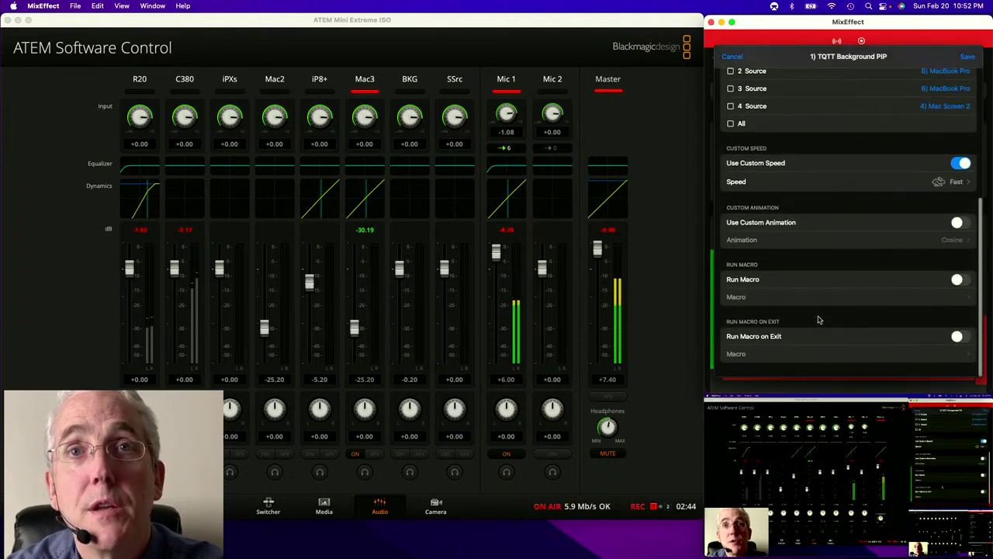
pyautogui.click(962, 280)
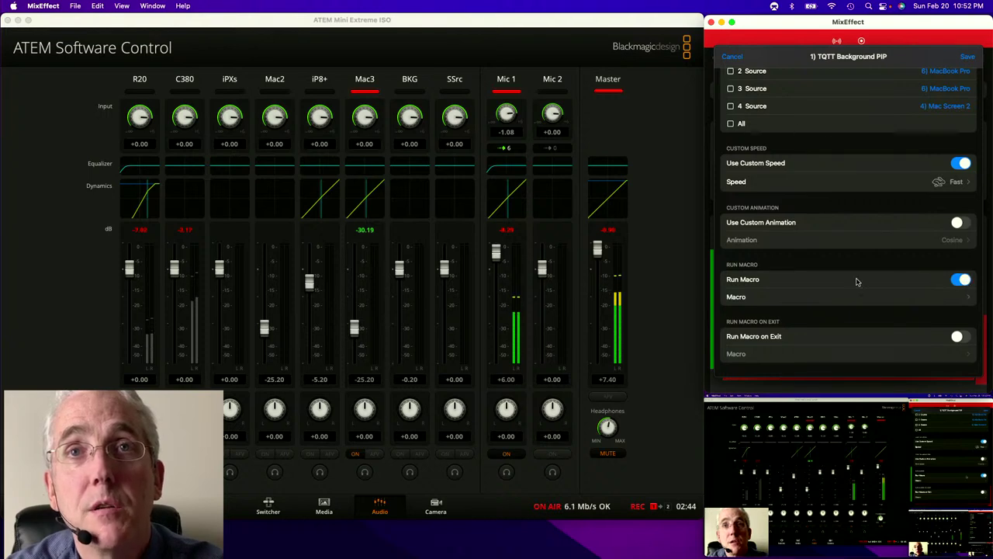
pyautogui.click(968, 298)
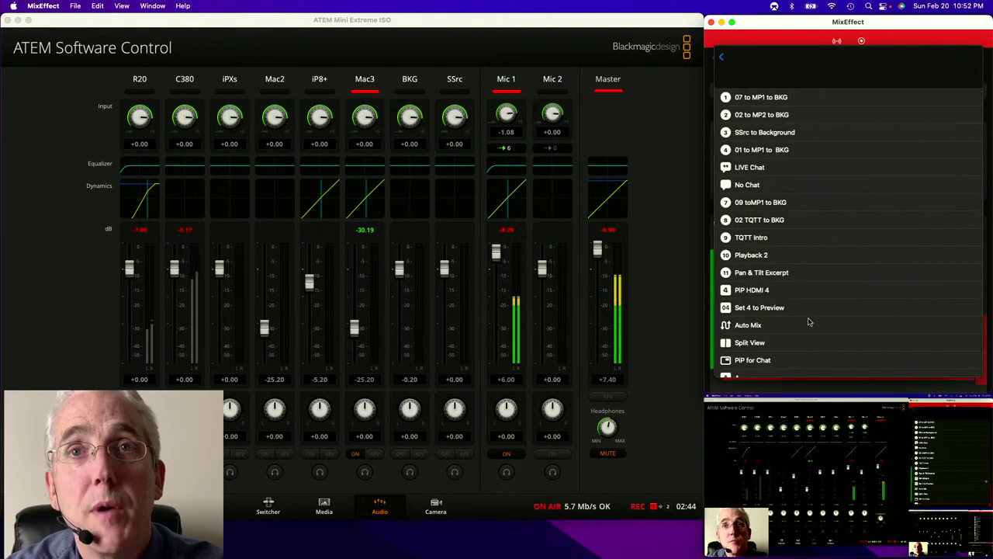
pyautogui.scroll(-10, 768, 322)
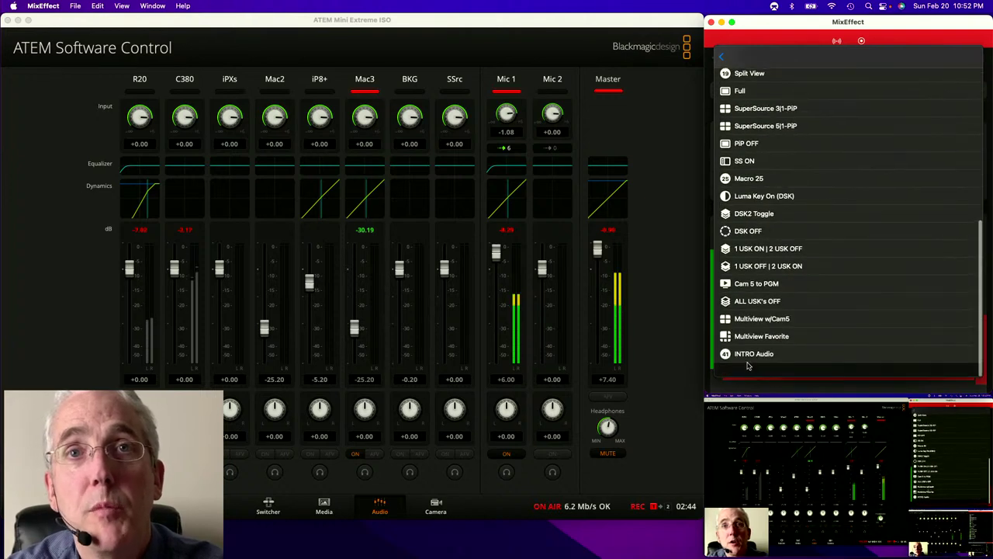
pyautogui.click(764, 358)
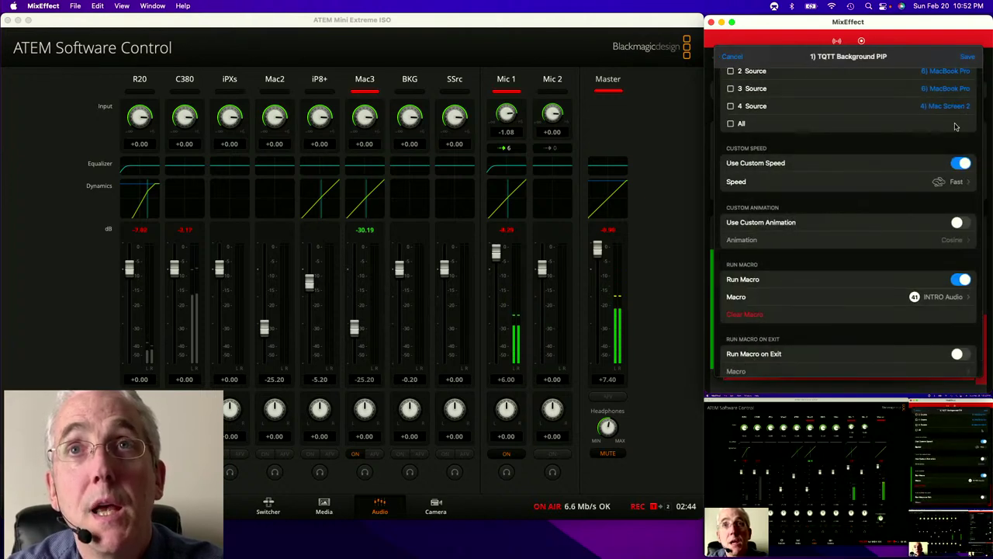
pyautogui.scroll(5, 943, 171)
pyautogui.click(967, 57)
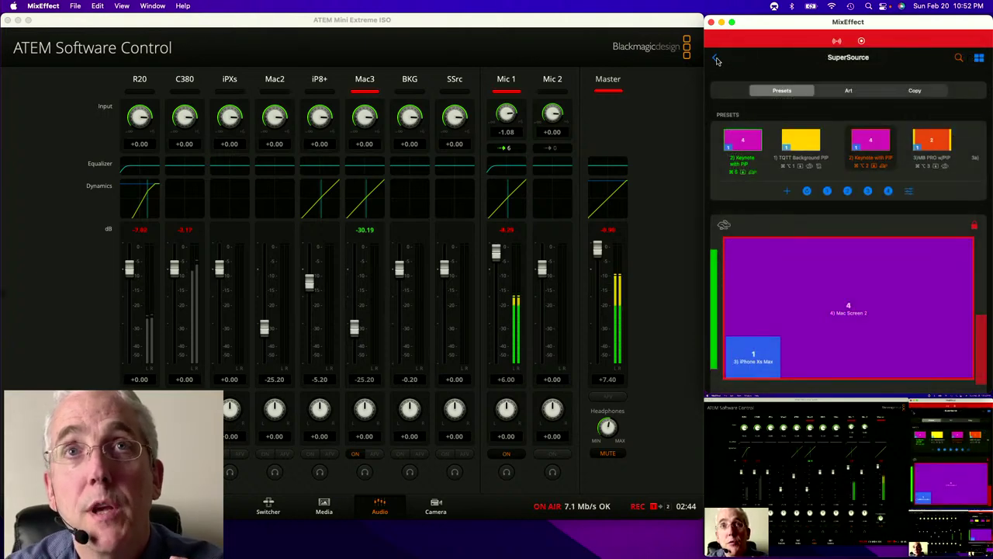
# Check the Enable SuperSource Macros setting of the ATEM Mini Extreme ISO switcher and return to the SuperSource section
pyautogui.click(716, 60)
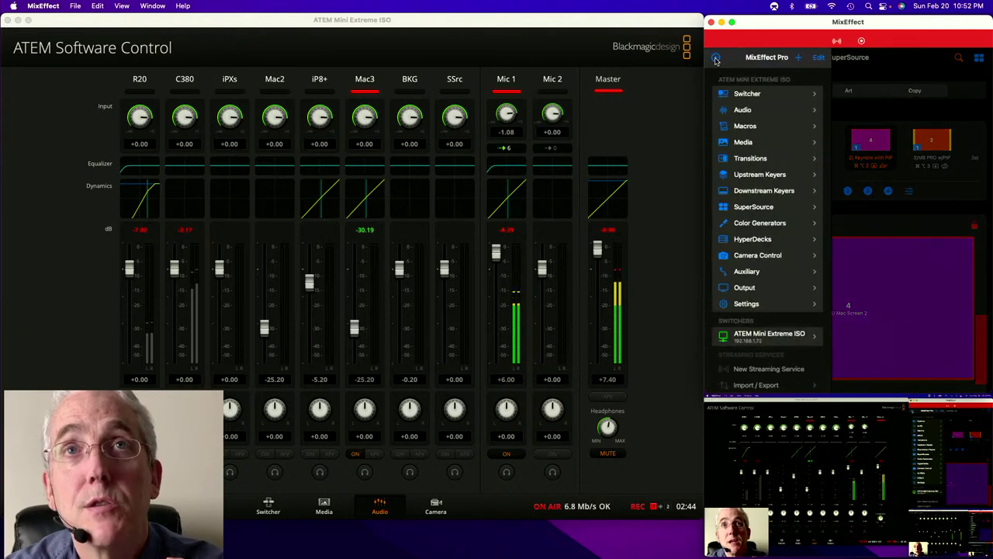
pyautogui.click(751, 336)
pyautogui.scroll(-5, 772, 330)
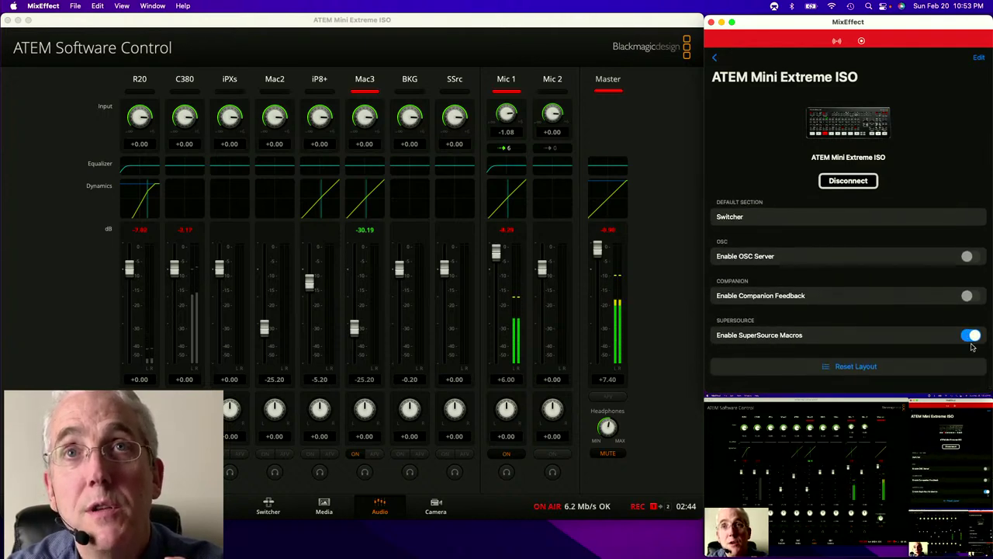
pyautogui.click(716, 58)
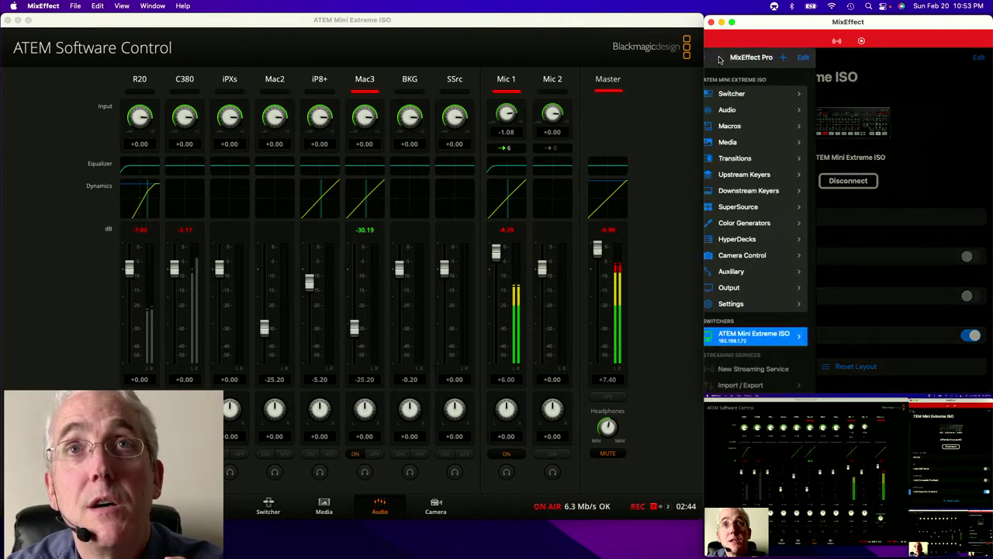
pyautogui.click(747, 211)
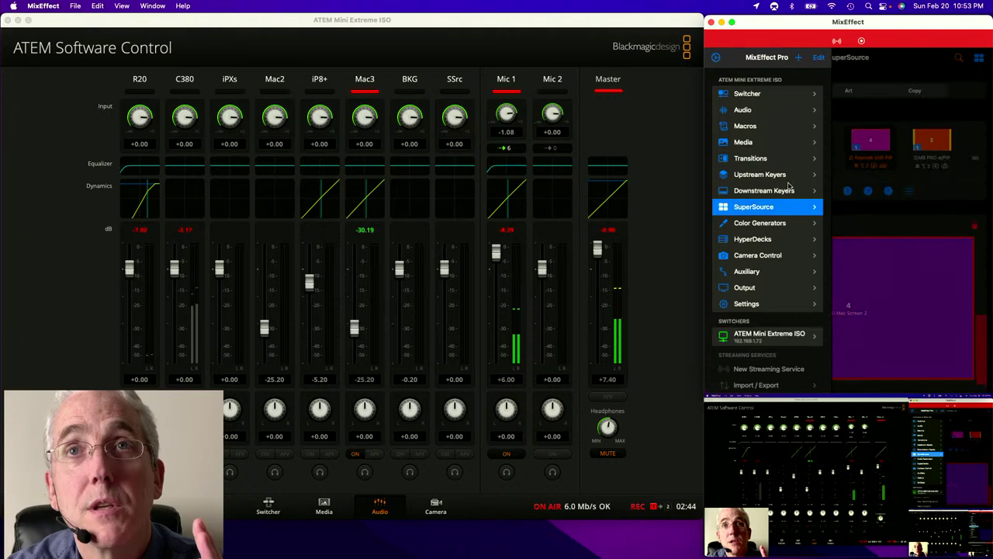
# View all SuperSource presets and look through the "tq" matches for the Pan Tilt Excerpt preset
pyautogui.click(978, 60)
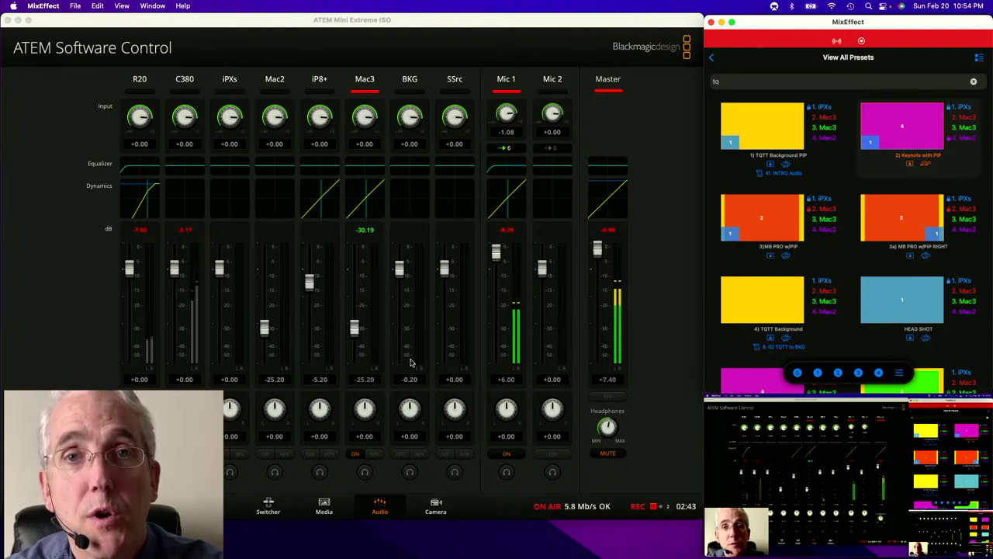
pyautogui.scroll(-2, 807, 300)
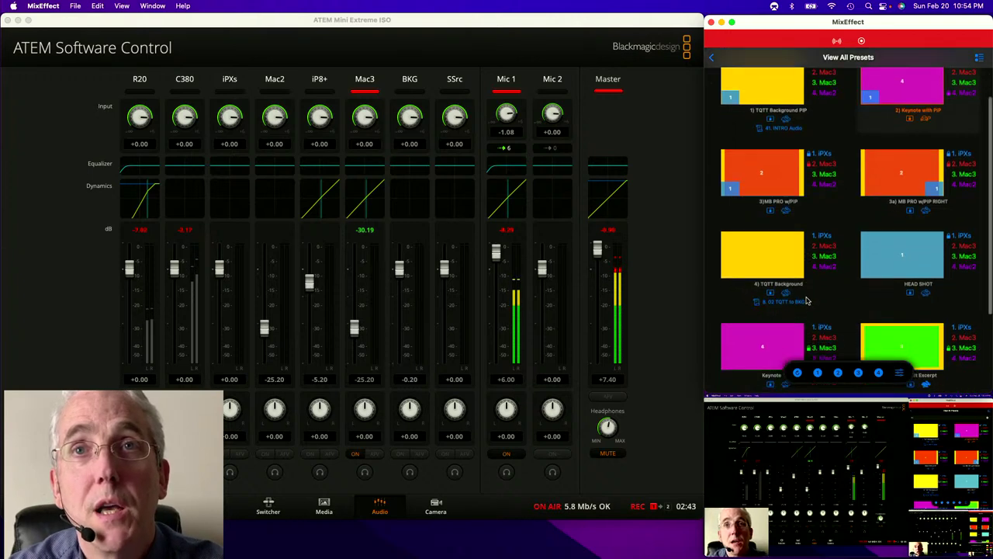
pyautogui.scroll(-4, 807, 301)
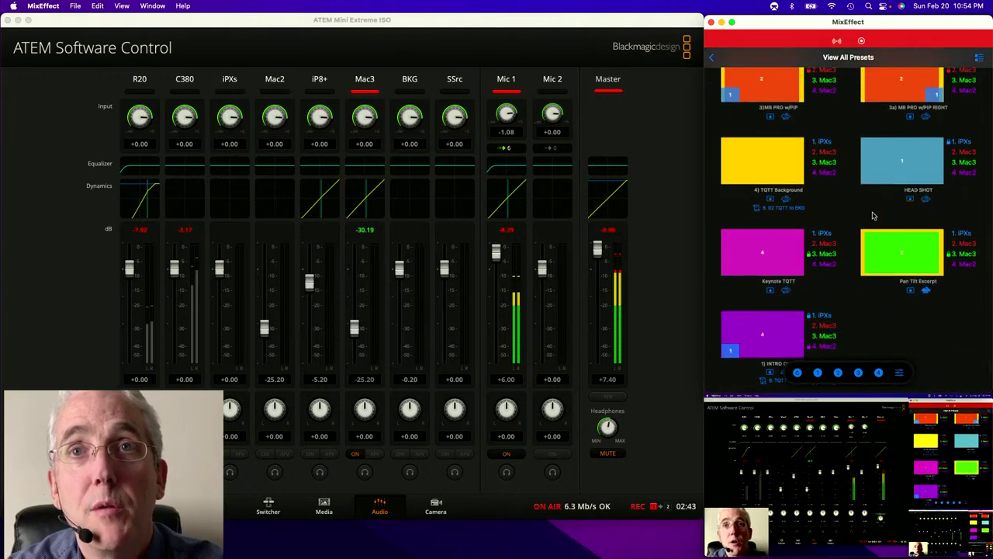
pyautogui.click(901, 255)
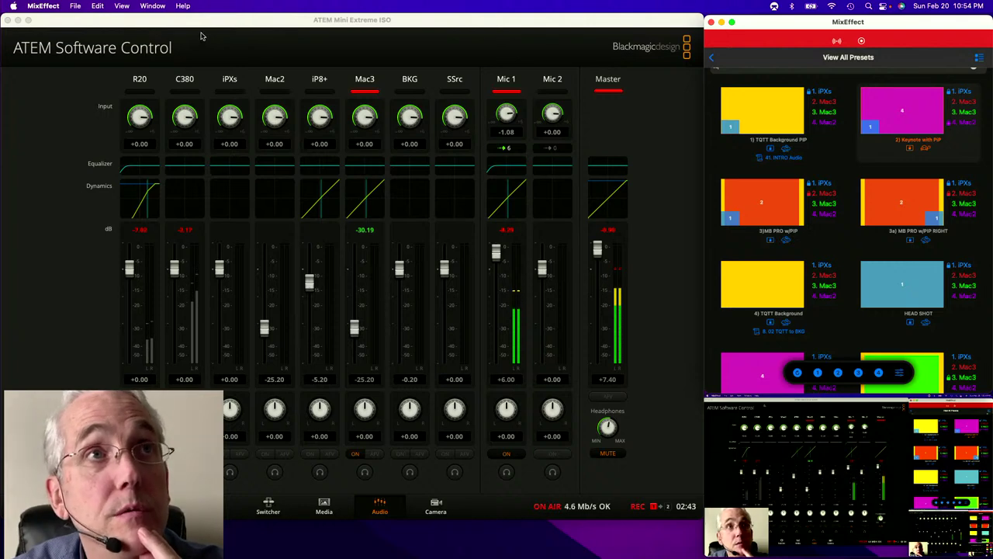
# Switch to ATEM Software Control and start recording a macro named "Pan and Tilt Clip" in the empty slot beside INTRO Audio
pyautogui.click(137, 19)
pyautogui.click(149, 5)
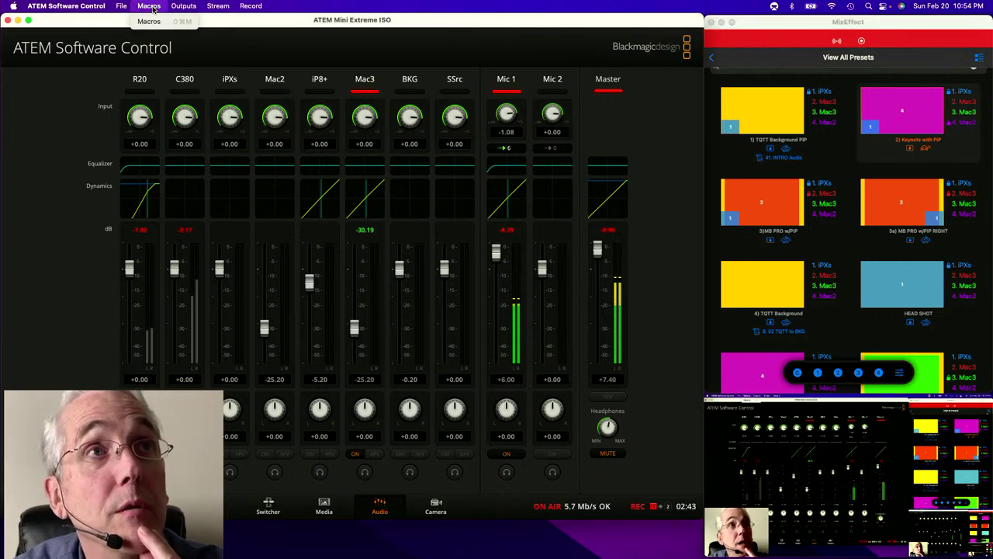
pyautogui.click(153, 21)
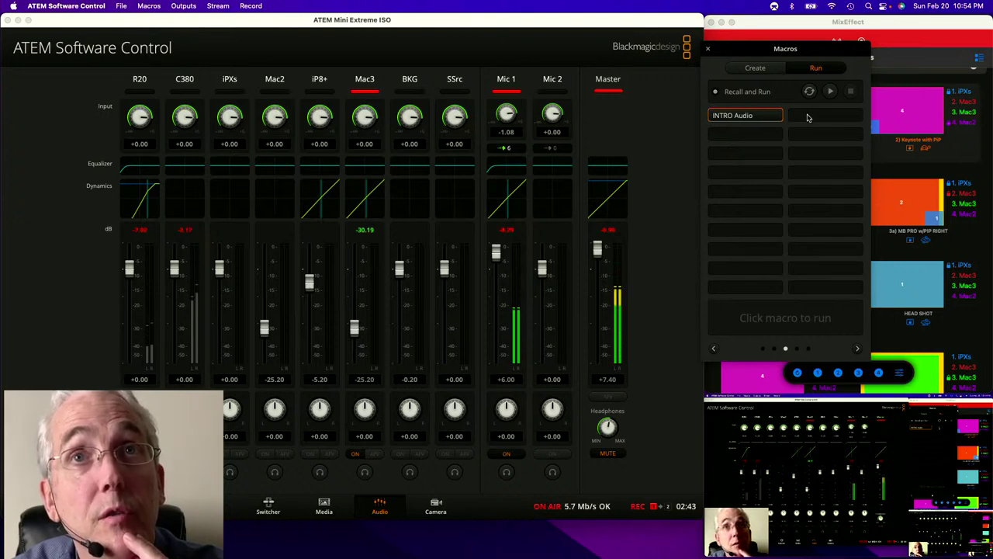
pyautogui.click(755, 67)
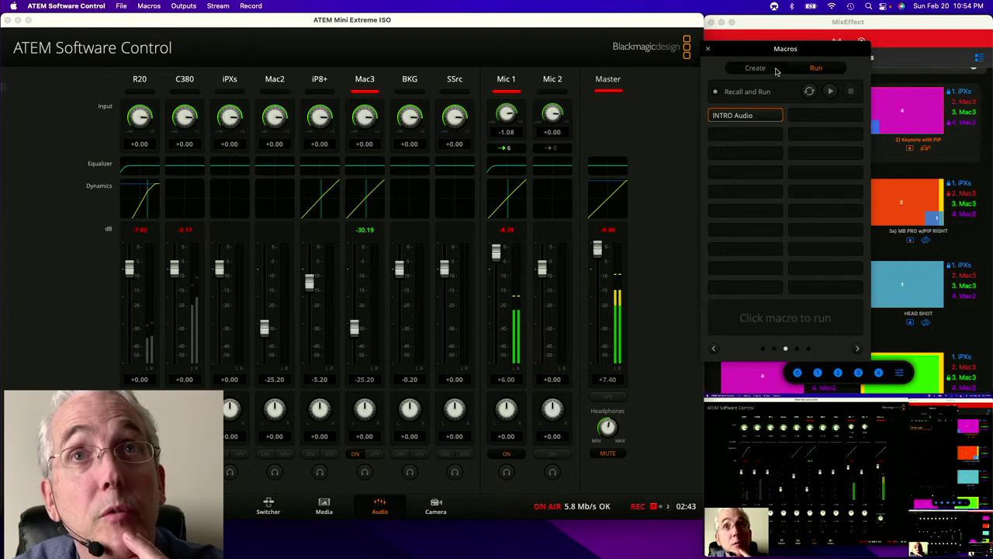
pyautogui.click(798, 114)
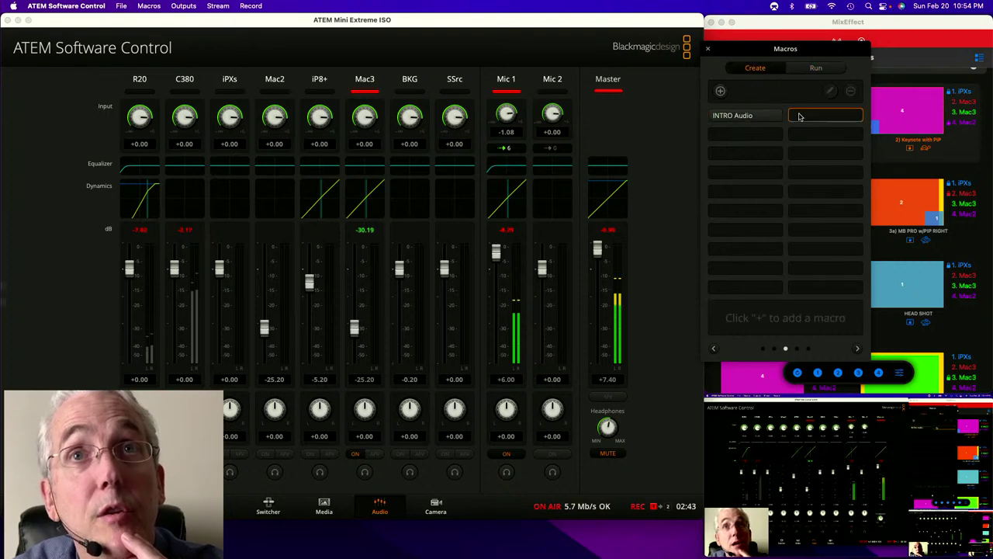
pyautogui.click(720, 90)
pyautogui.write('P')
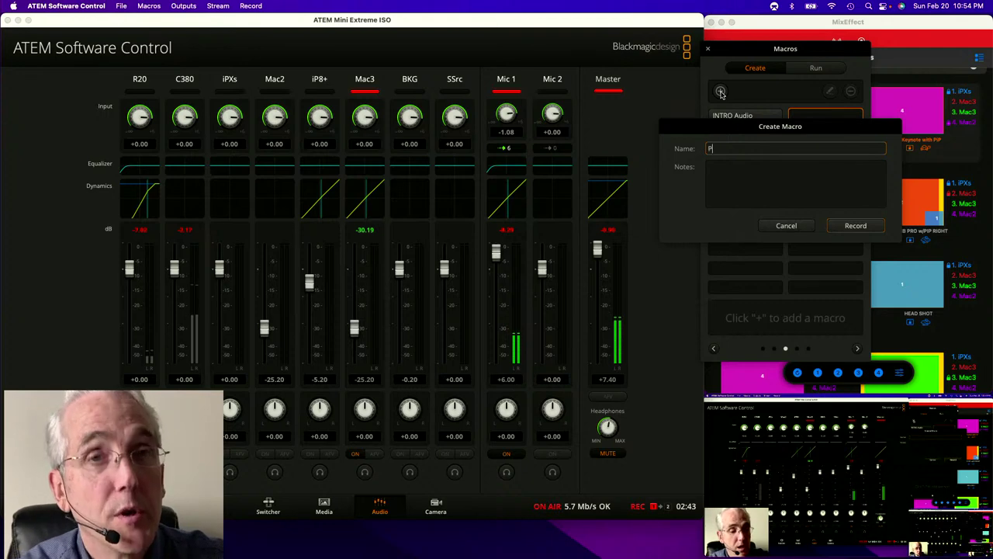
pyautogui.write('an and Til')
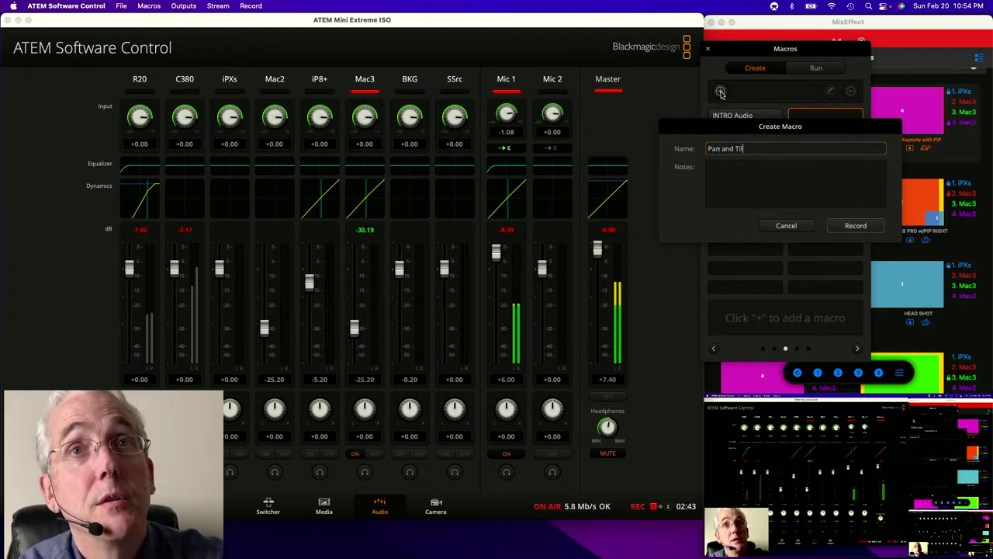
pyautogui.write('t Clip')
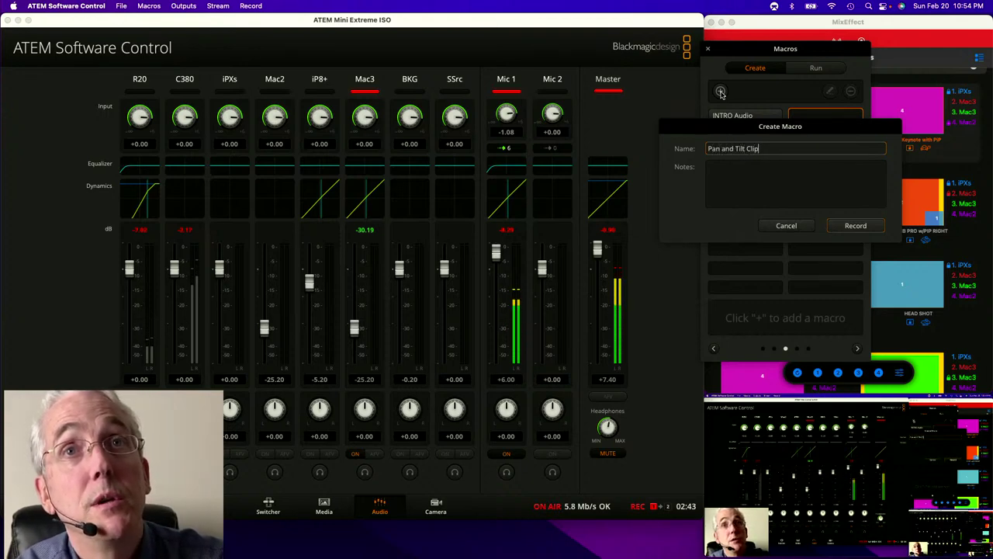
pyautogui.click(857, 225)
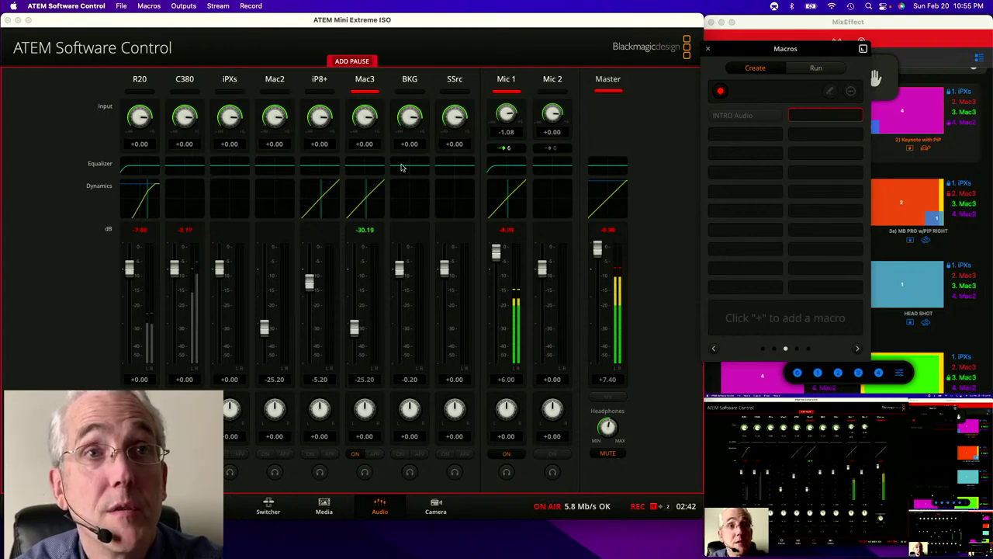
# Turn the Mac3 audio channel off and set its fader to -23.20 dB, followed by a macro pause
pyautogui.click(357, 454)
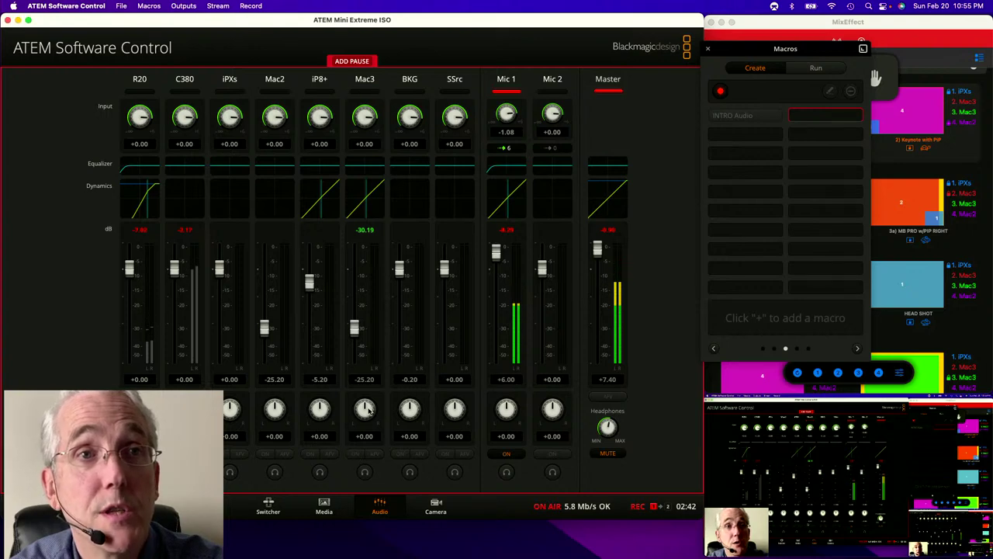
pyautogui.moveTo(352, 329)
pyautogui.mouseDown()
pyautogui.moveTo(355, 310)
pyautogui.moveTo(353, 327)
pyautogui.mouseUp()
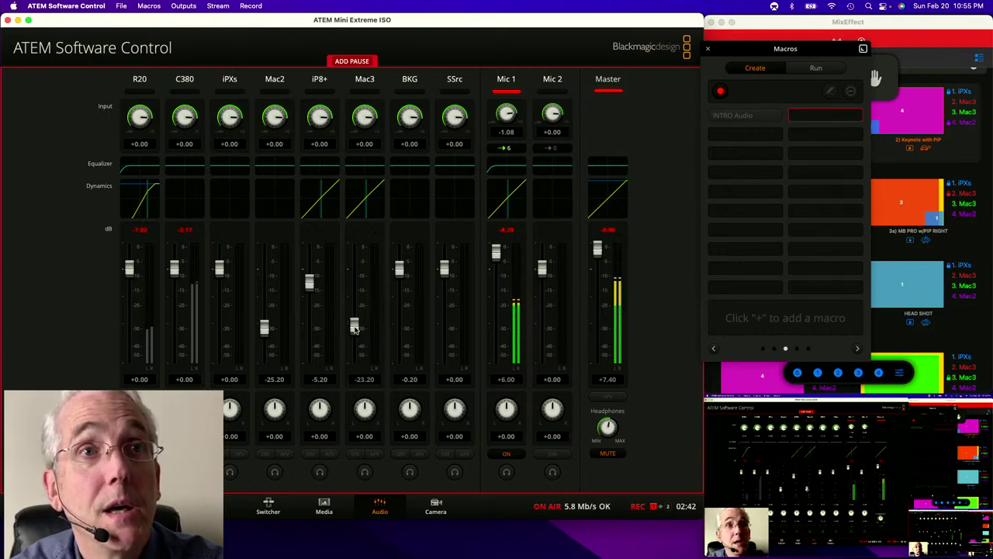
pyautogui.click(361, 61)
pyautogui.click(382, 268)
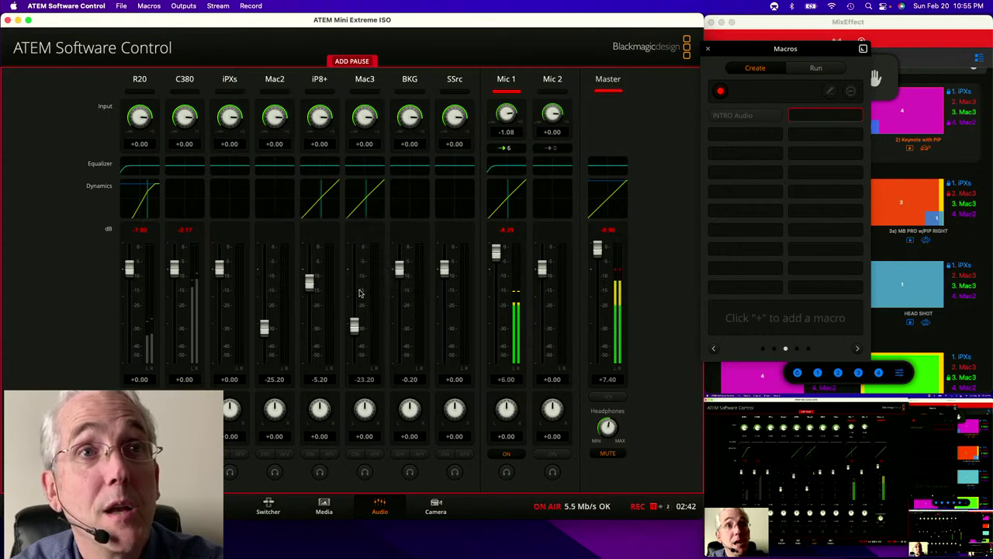
# Raise the Mac3 audio fader to -13.40 dB and add another pause to the macro
pyautogui.moveTo(353, 322); pyautogui.dragTo(354, 304)
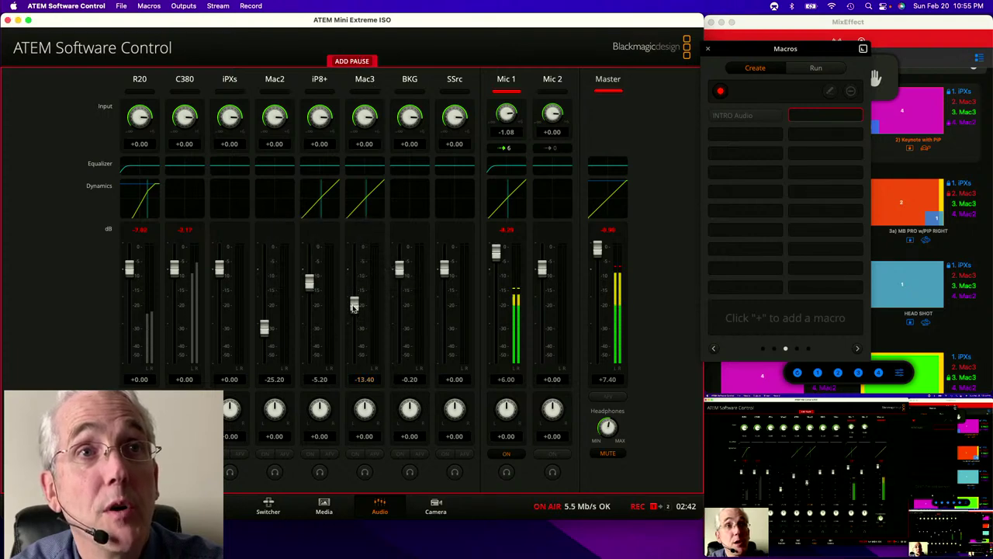
pyautogui.click(357, 62)
pyautogui.click(392, 267)
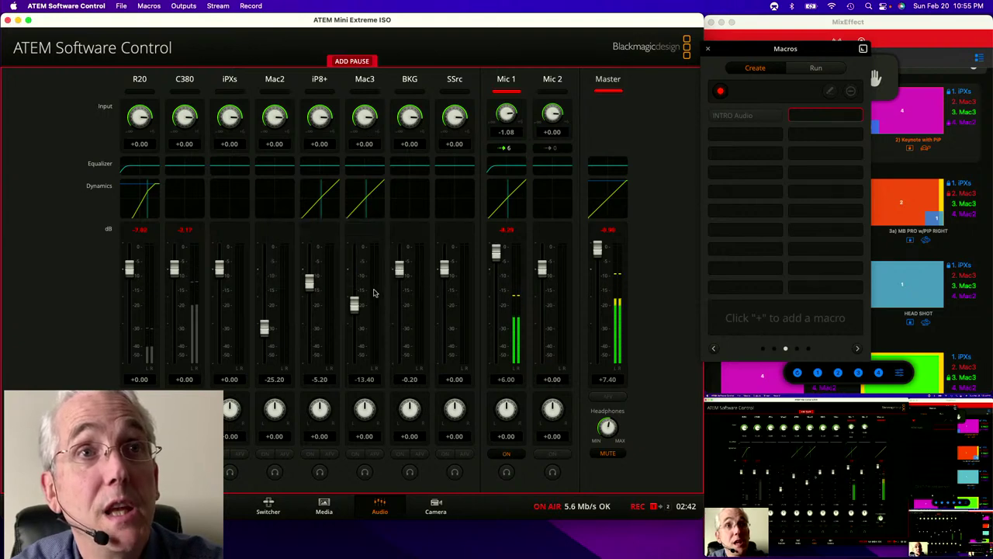
# Raise the Mac3 fader to -7.20 dB and turn the channel on after adding a 0:1 pause
pyautogui.moveTo(357, 306); pyautogui.dragTo(357, 291)
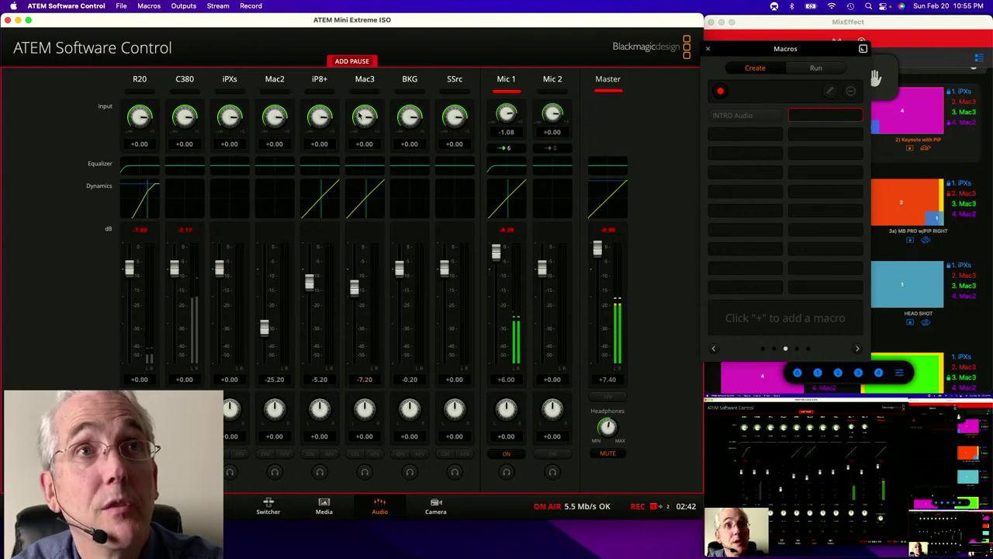
pyautogui.click(358, 63)
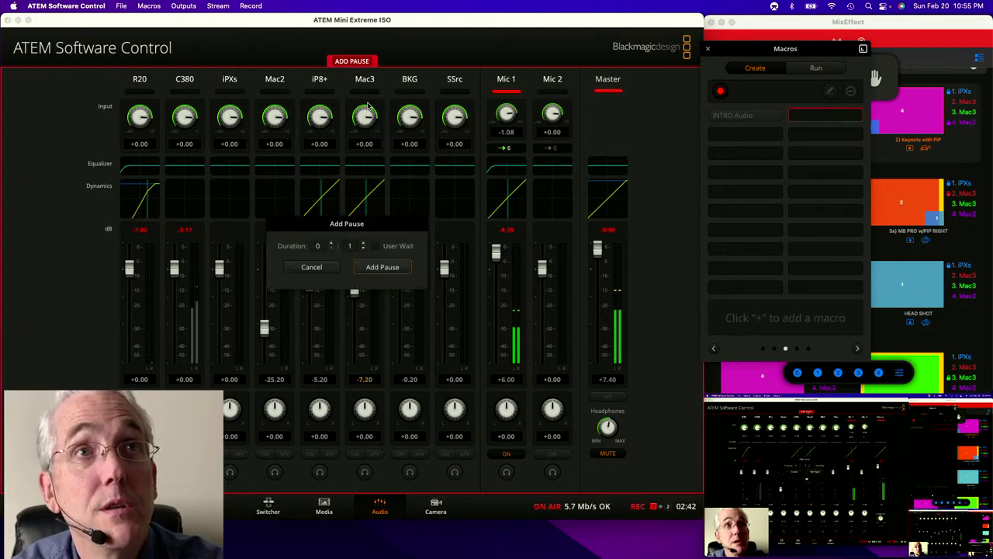
pyautogui.click(388, 267)
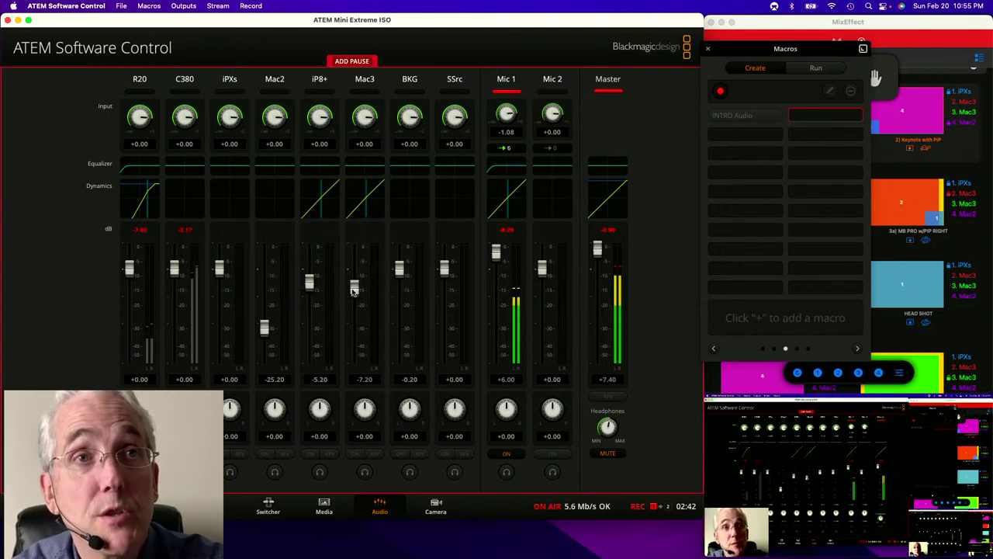
pyautogui.click(356, 455)
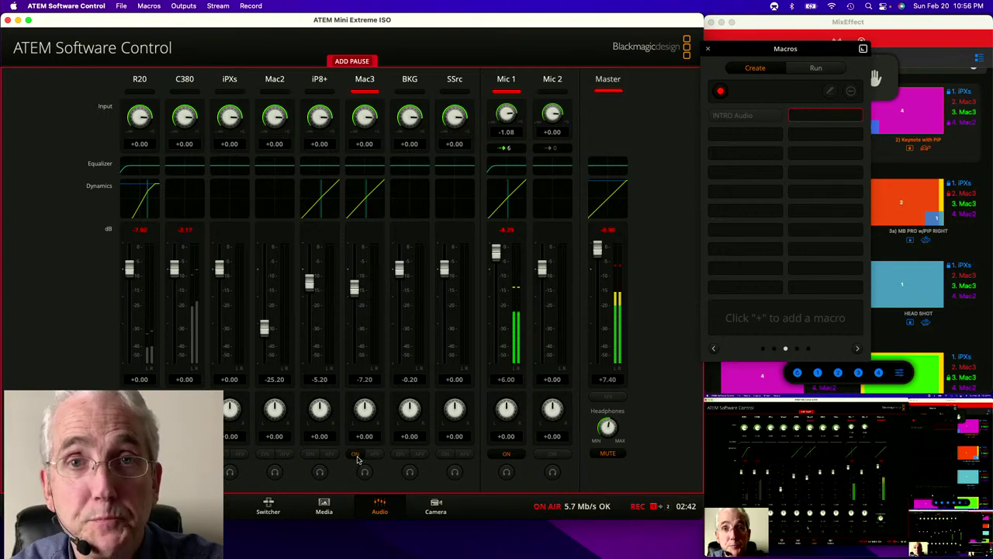
# Load still 2, the Tech Tips title, into media player 2 for the macro and return to the switcher page
pyautogui.click(270, 506)
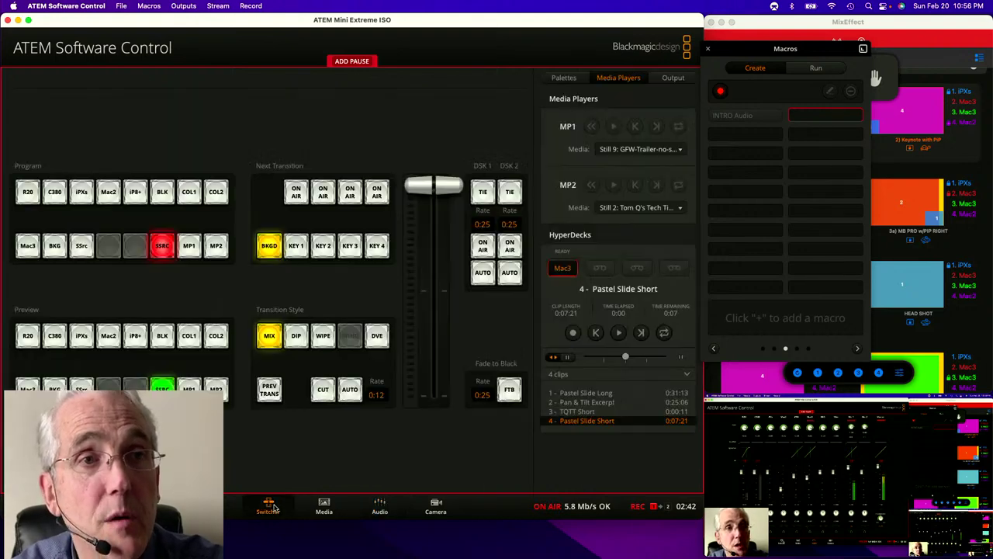
pyautogui.click(324, 506)
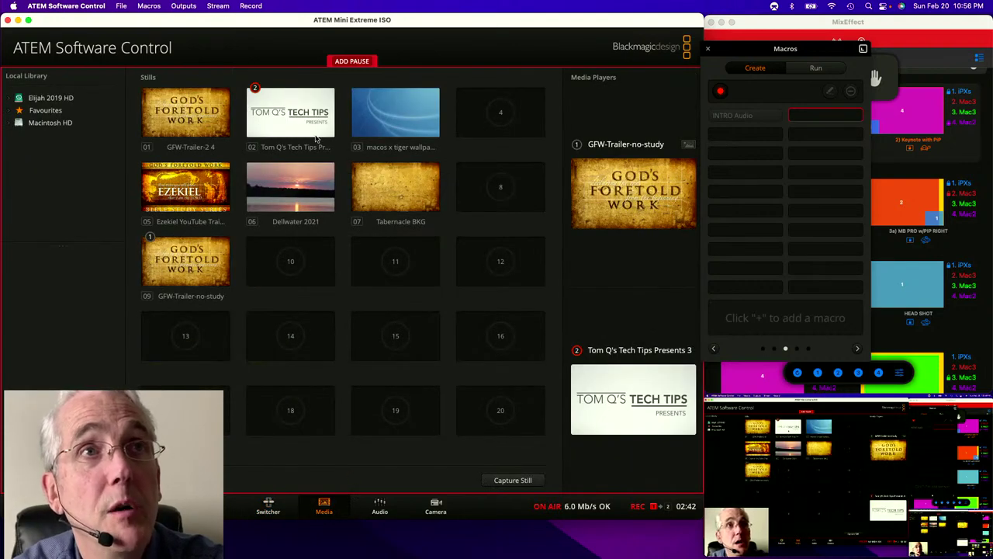
pyautogui.moveTo(298, 117); pyautogui.dragTo(635, 401)
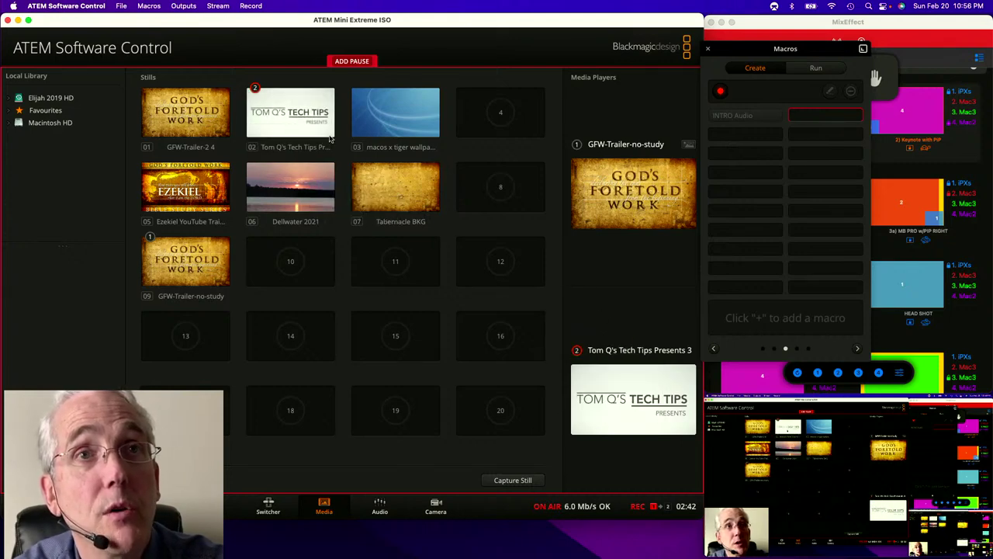
pyautogui.click(278, 508)
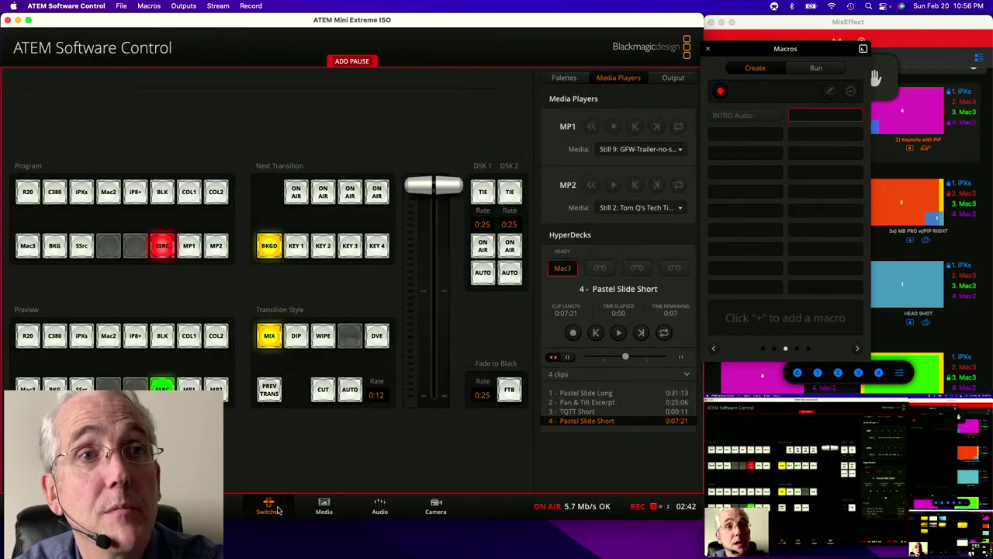
# Record the SuperSource art fill in the macro by switching the fill source to Media Player 2 Key and back to Media Player 2
pyautogui.click(576, 80)
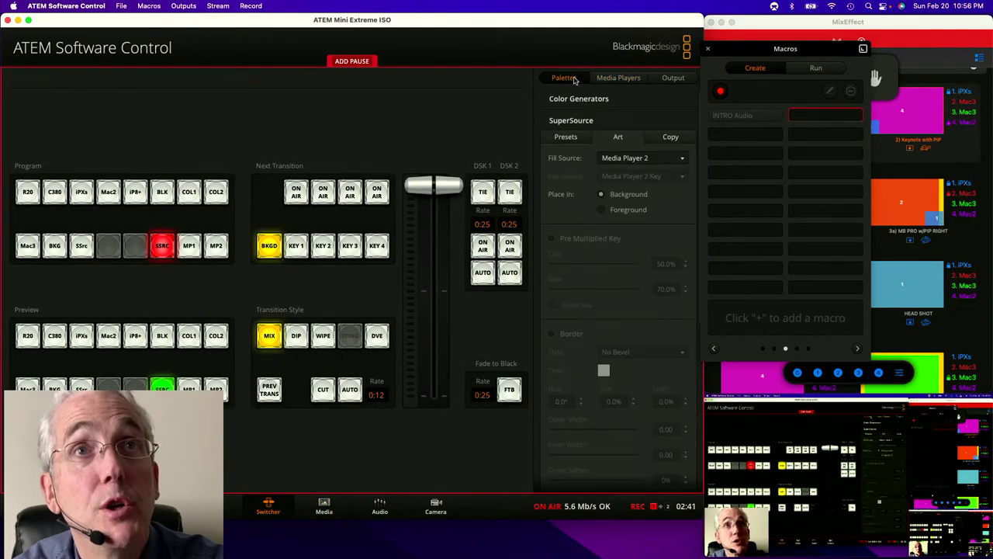
pyautogui.click(567, 137)
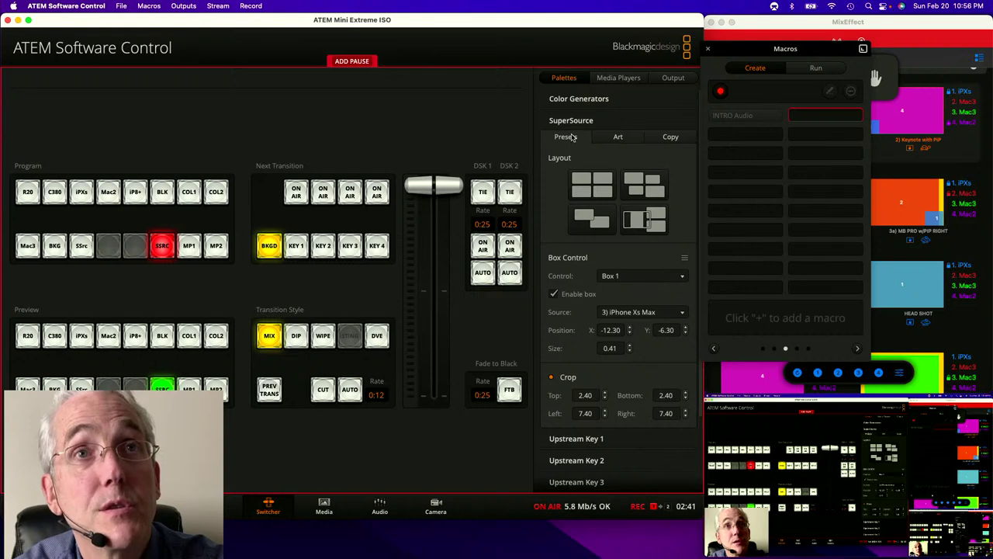
pyautogui.click(618, 137)
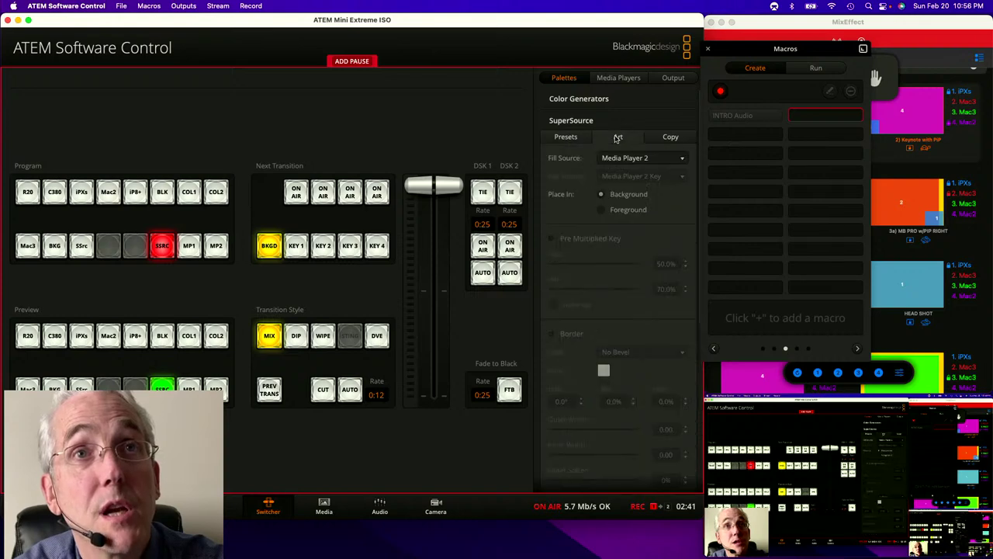
pyautogui.click(654, 159)
pyautogui.click(651, 192)
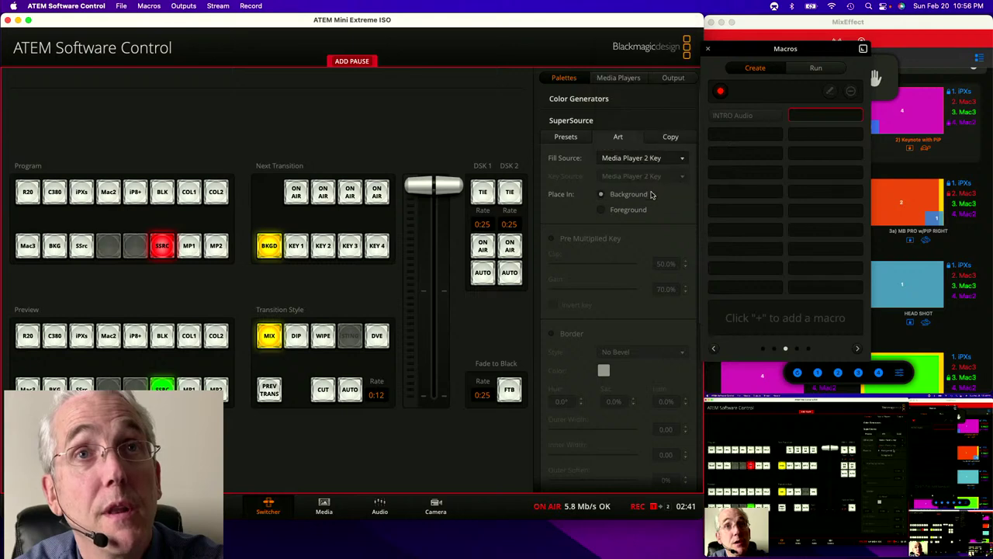
pyautogui.click(651, 159)
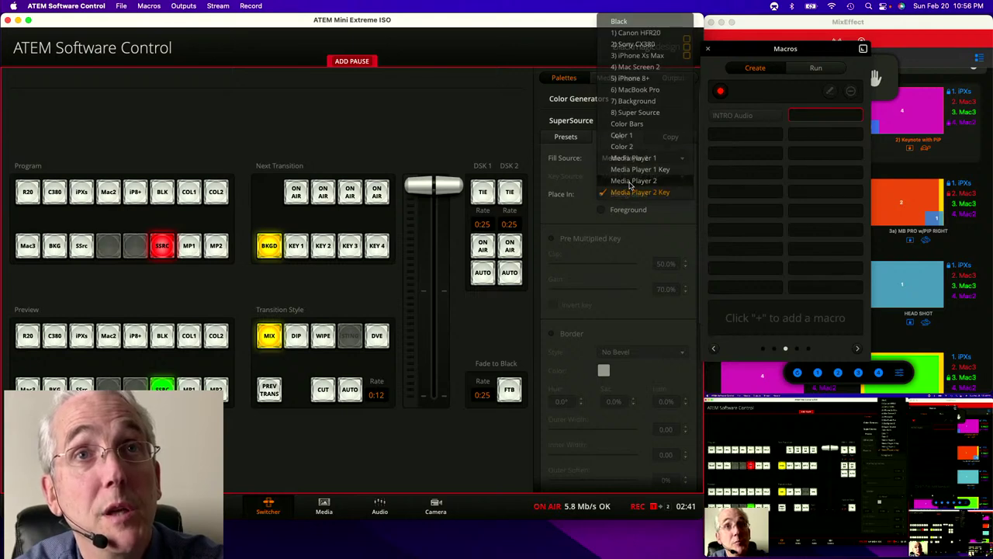
pyautogui.click(632, 181)
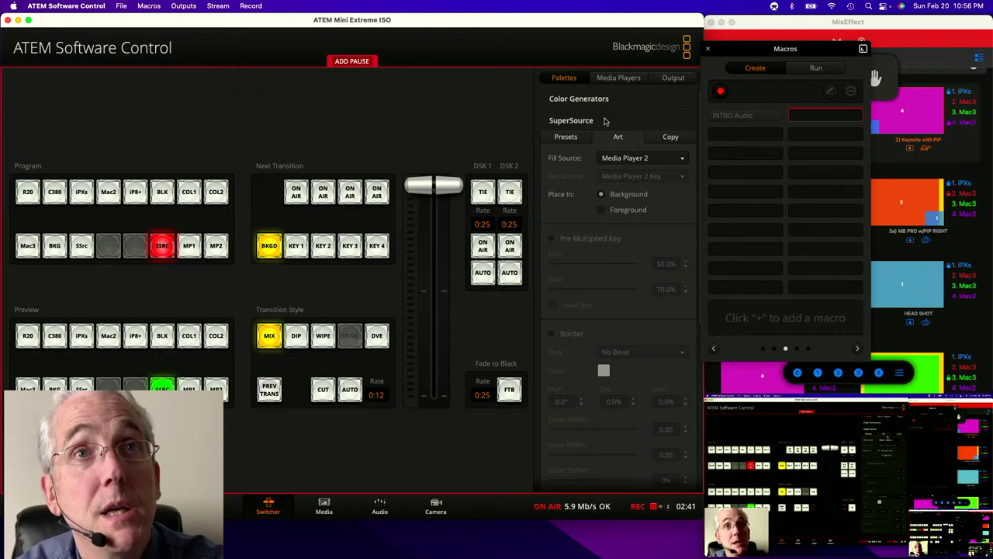
# Select TQTT Short on the Mac3 HyperDeck, followed by clip 2, Pan & Tilt Excerpt, so the cueing is recorded in the macro
pyautogui.click(619, 81)
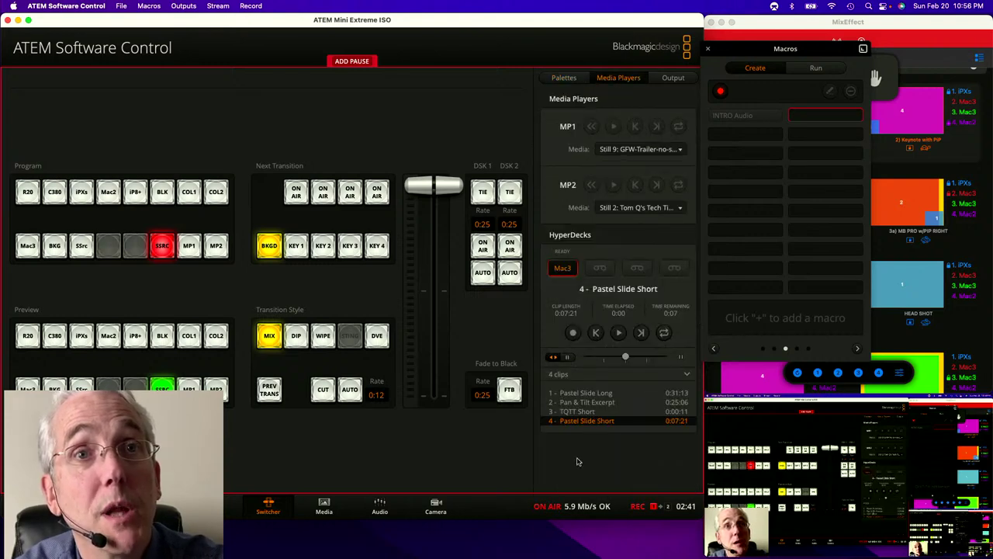
pyautogui.click(581, 412)
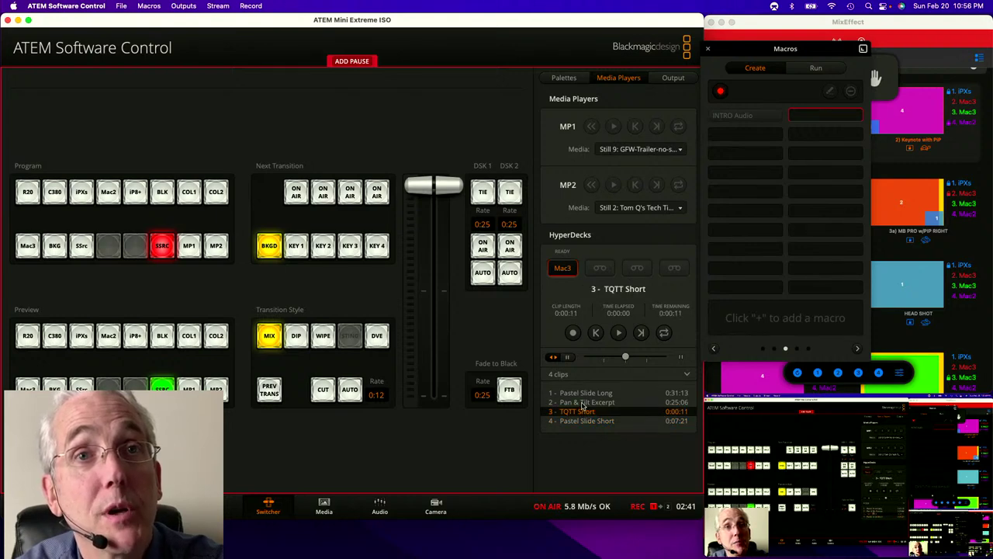
pyautogui.click(582, 402)
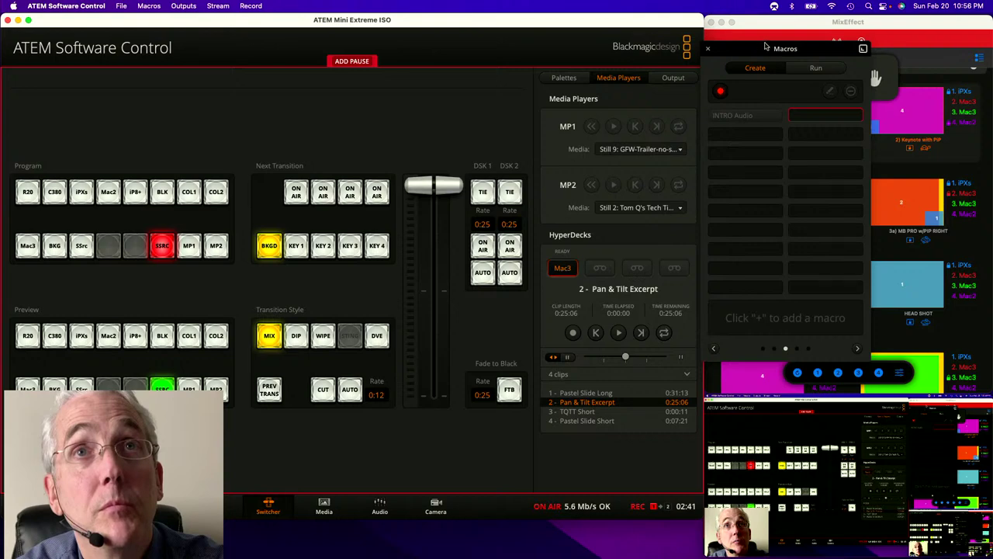
# Start playback of the Pan & Tilt Excerpt clip on the Mac3 HyperDeck and stop recording the macro
pyautogui.moveTo(765, 47); pyautogui.dragTo(436, 72)
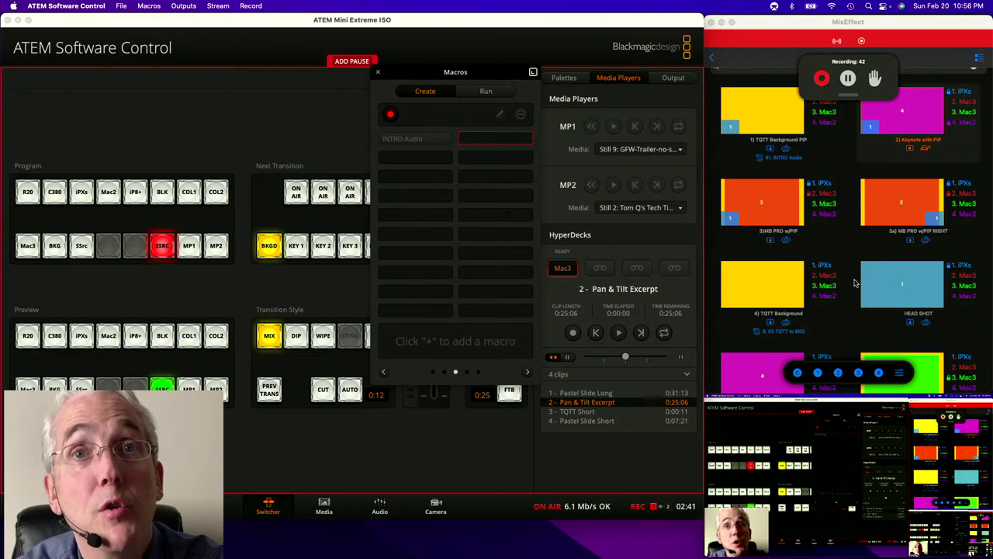
pyautogui.scroll(-2, 855, 283)
pyautogui.scroll(-2, 854, 284)
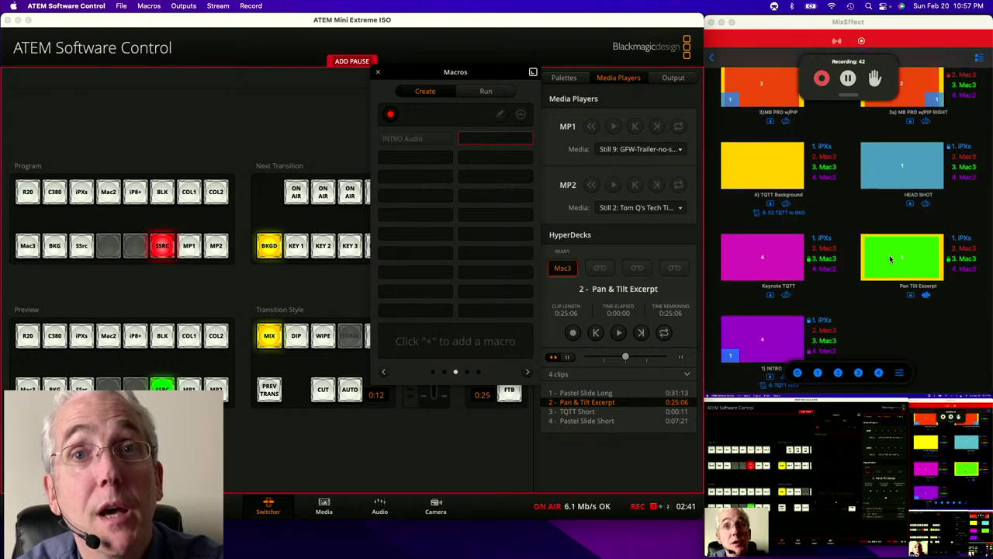
pyautogui.click(619, 334)
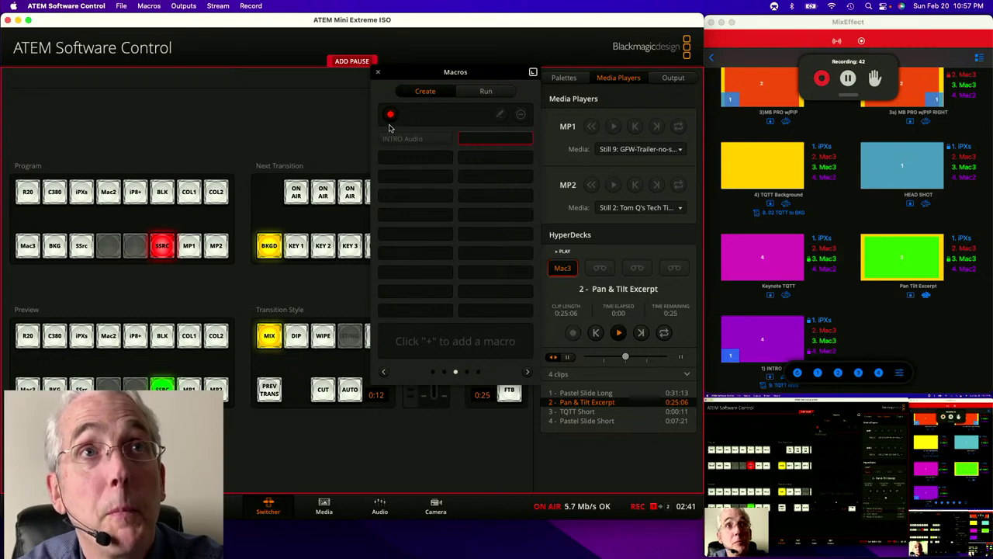
pyautogui.click(389, 116)
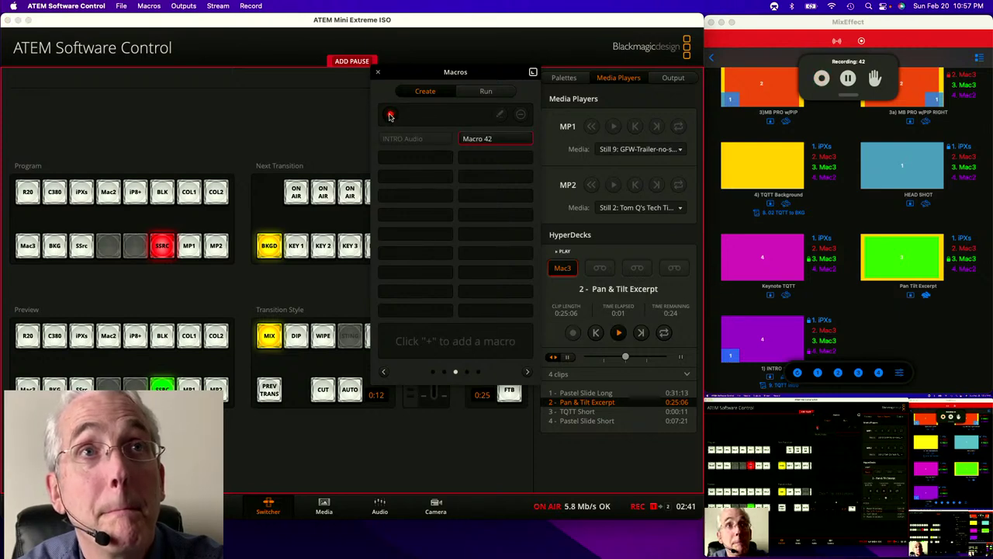
# Reopen the Macros window to check the Pan and Tilt Clip macro, reposition it, and look over the SuperSource presets in MixEffect
pyautogui.click(872, 240)
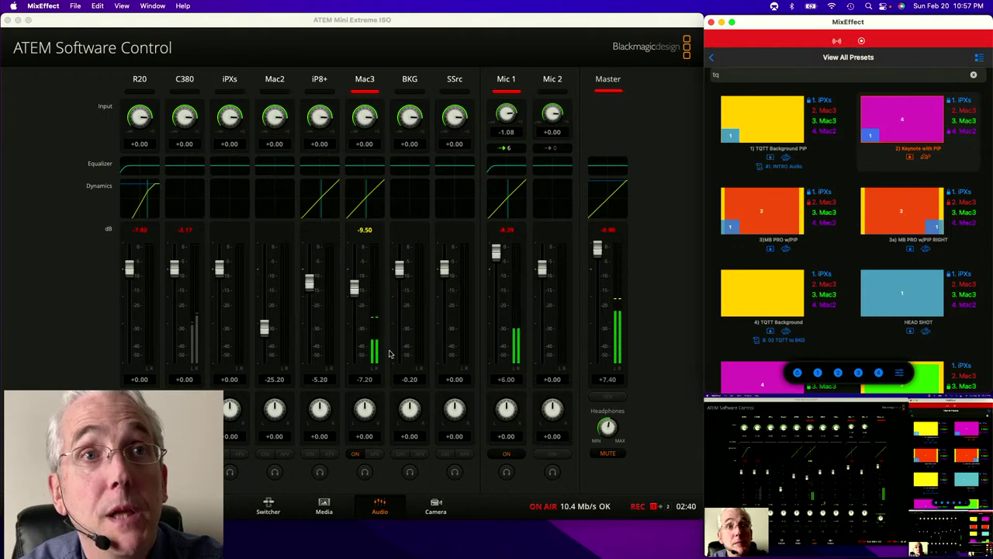
pyautogui.click(902, 288)
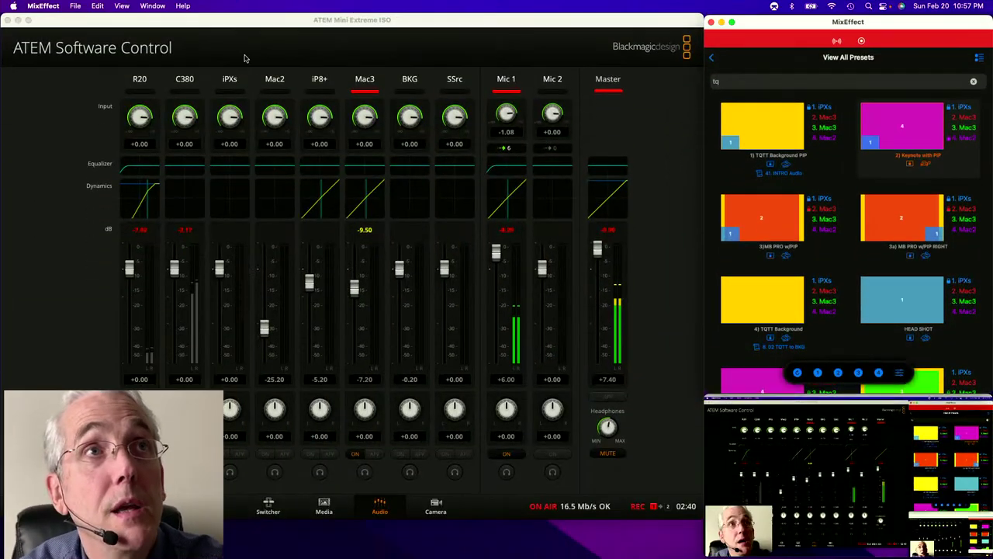
pyautogui.click(147, 26)
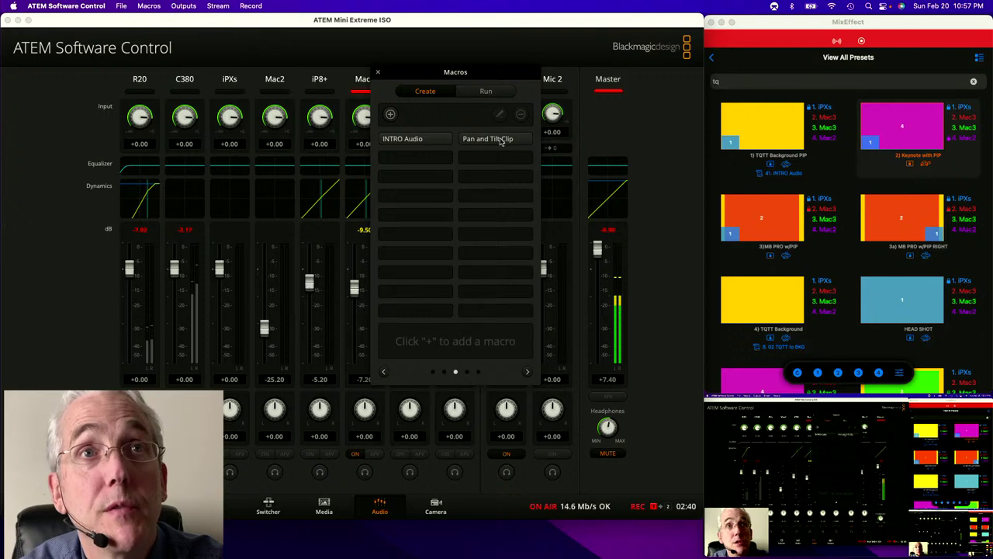
pyautogui.moveTo(473, 79); pyautogui.dragTo(641, 53)
pyautogui.scroll(-2, 852, 281)
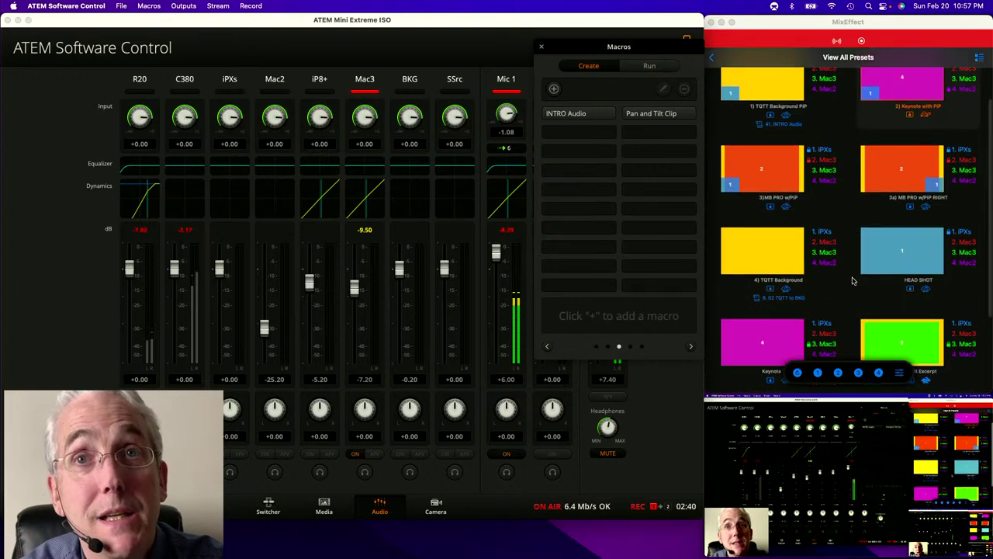
pyautogui.scroll(-3, 888, 320)
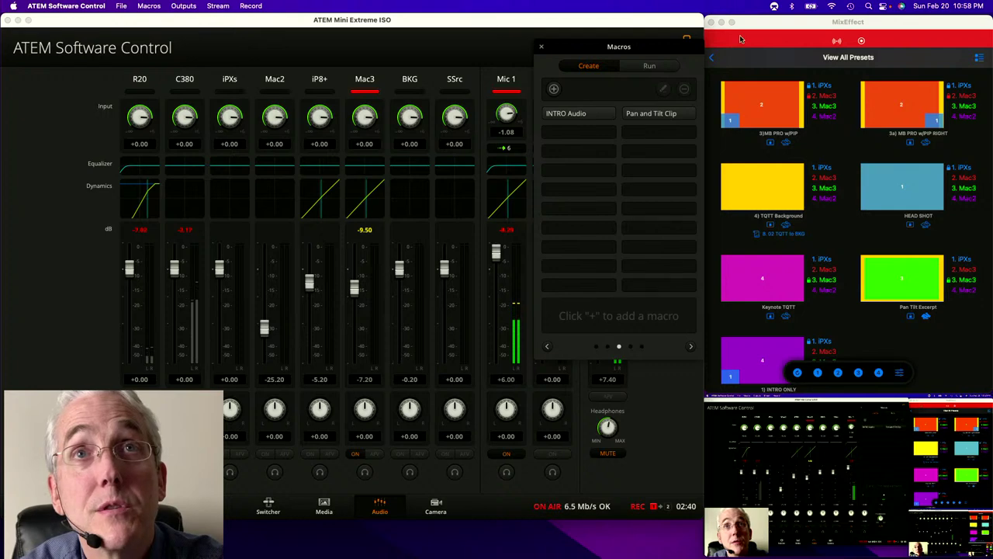
# Return to the MixEffect SuperSource page and open the Pan Tilt Excerpt preset for editing at its macro settings
pyautogui.click(713, 65)
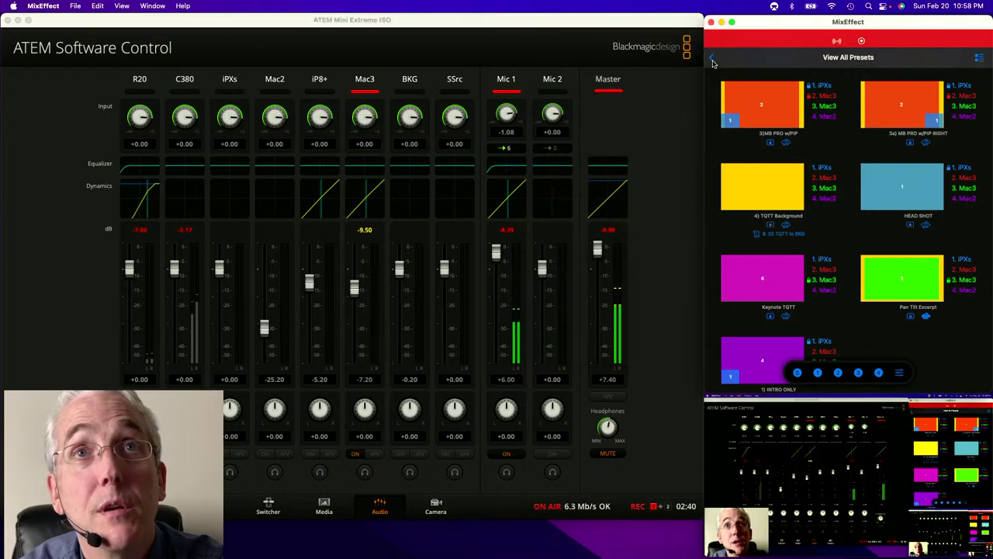
pyautogui.click(713, 62)
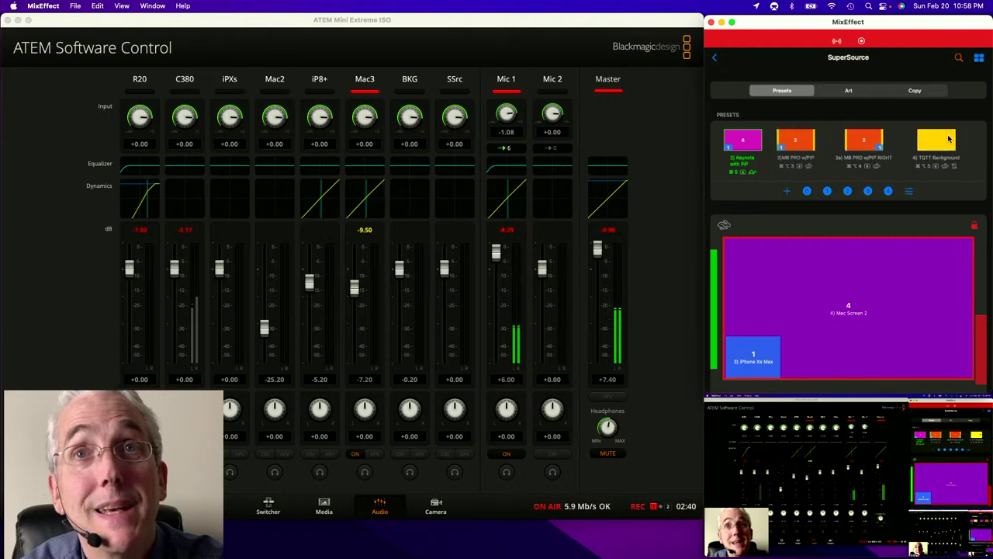
pyautogui.hscroll(3, 941, 139)
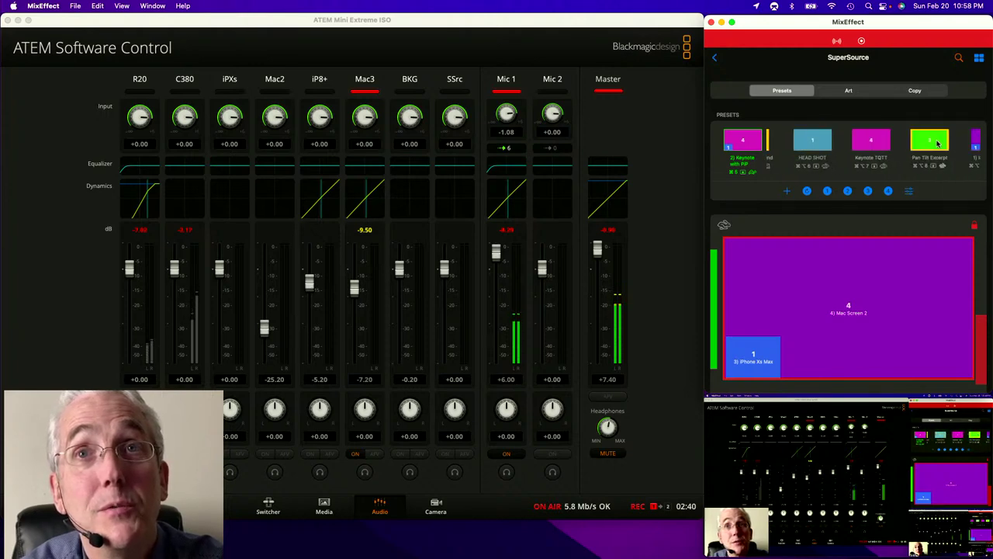
pyautogui.click(935, 159)
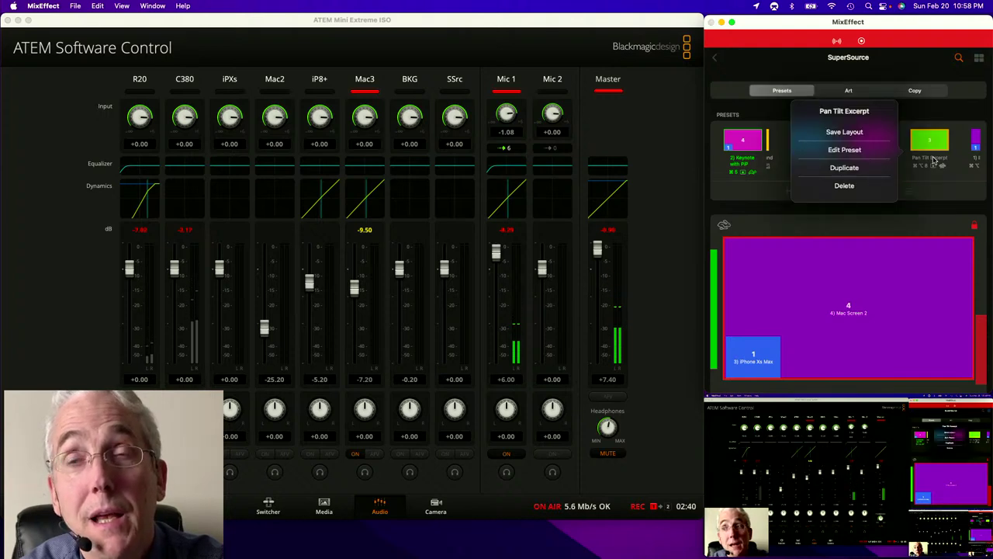
pyautogui.click(845, 150)
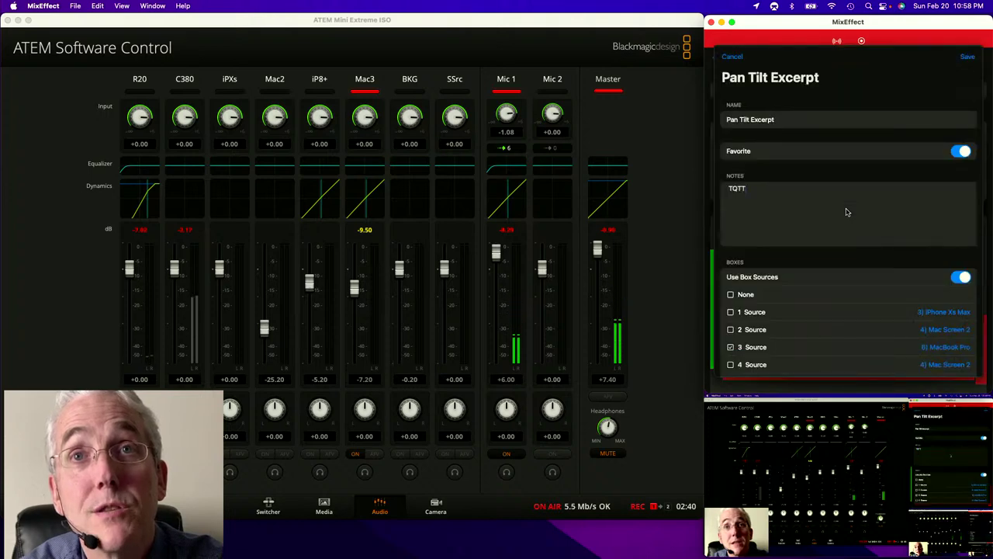
pyautogui.scroll(-10, 846, 161)
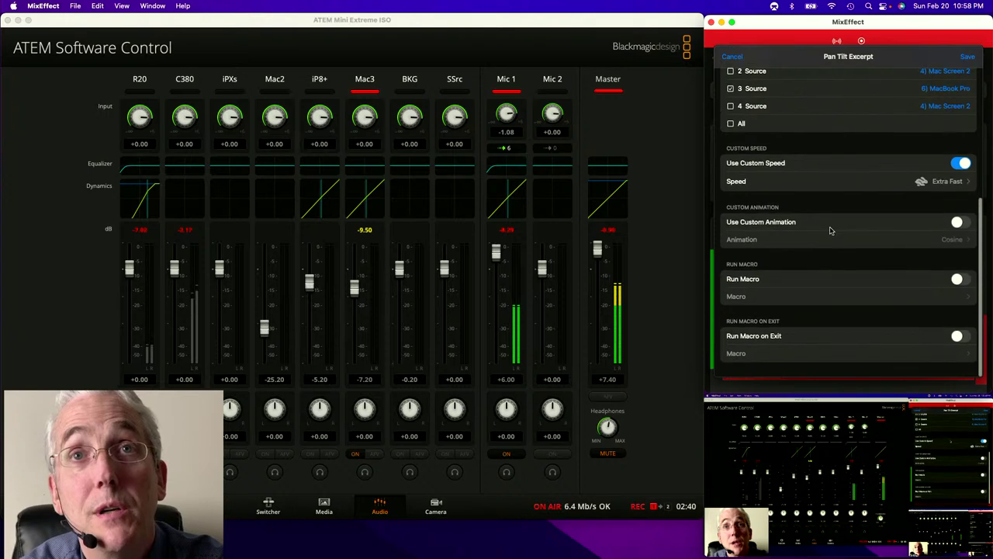
# Check the Mac's model and macOS version in its system overview and close it
pyautogui.click(17, 6)
pyautogui.click(23, 22)
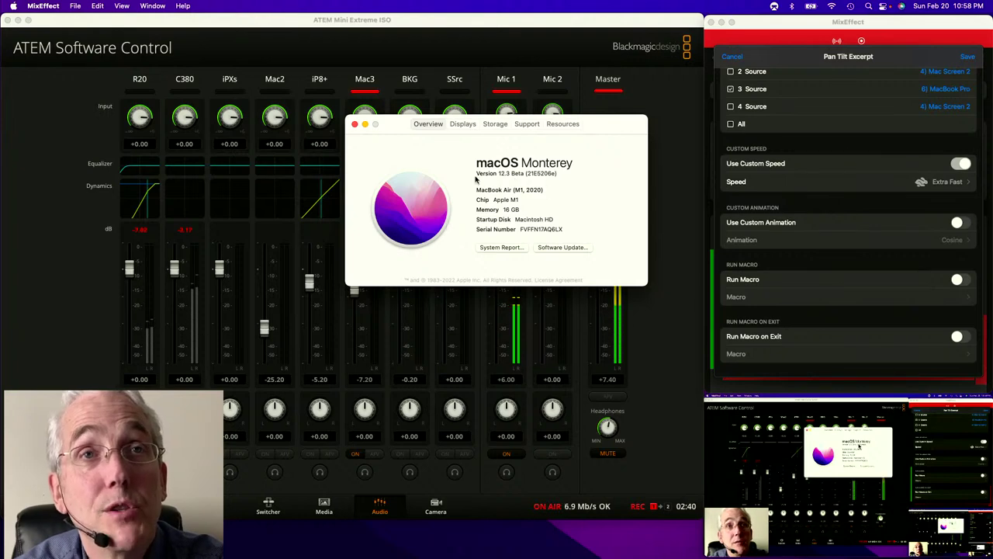
pyautogui.click(355, 124)
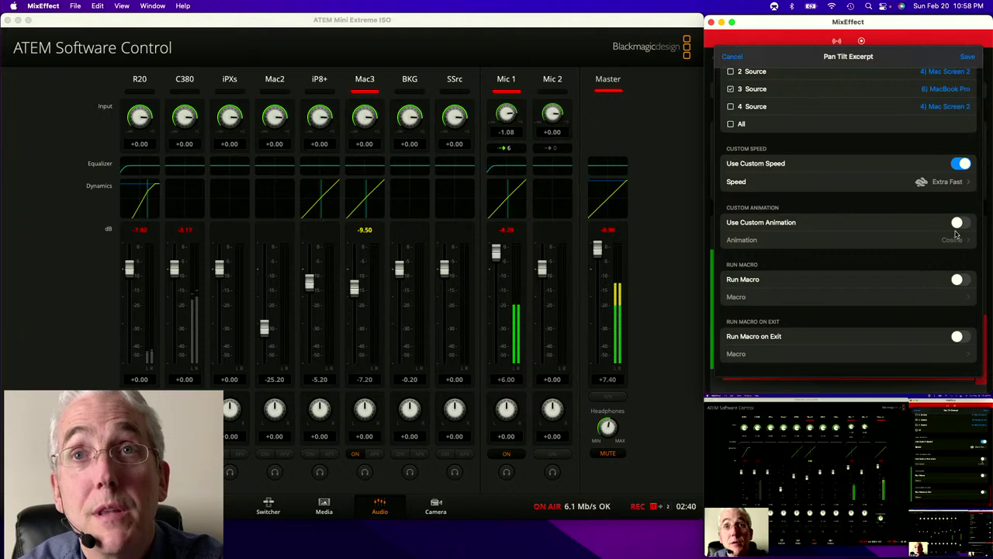
# Enable Run Macro for the Pan Tilt Excerpt preset with macro 42, Pan and Tilt Clip, save it, and reopen the full preset list
pyautogui.click(961, 280)
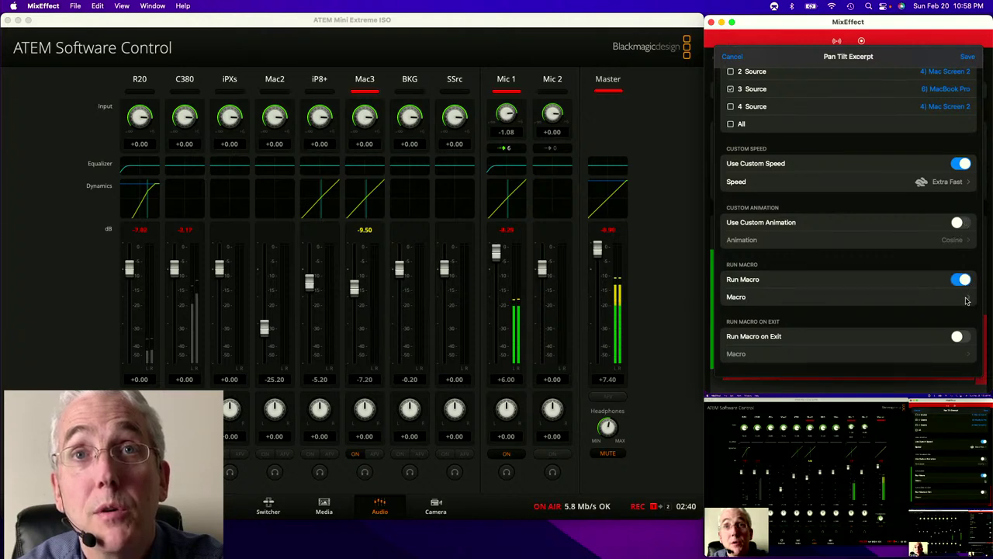
pyautogui.click(966, 299)
pyautogui.scroll(-15, 790, 372)
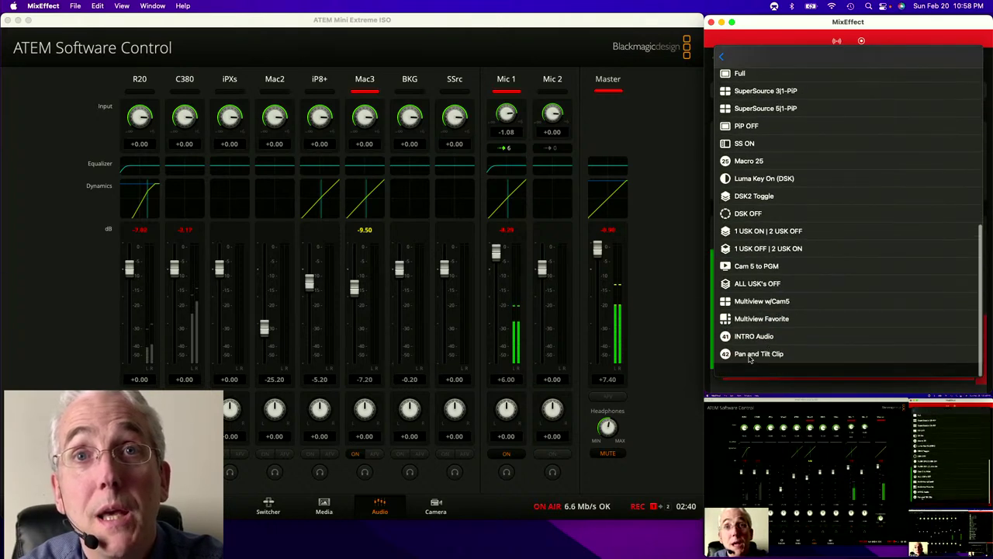
pyautogui.click(790, 353)
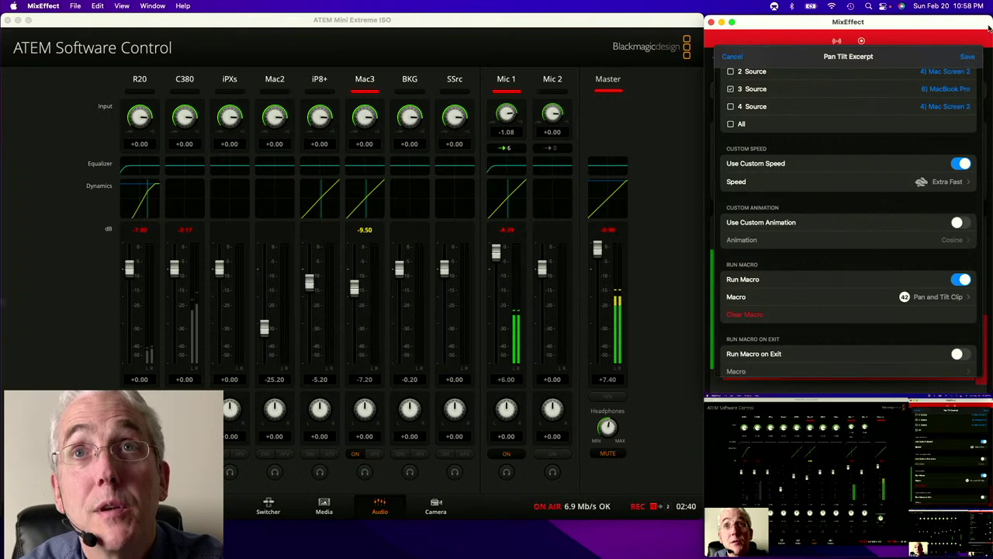
pyautogui.click(966, 57)
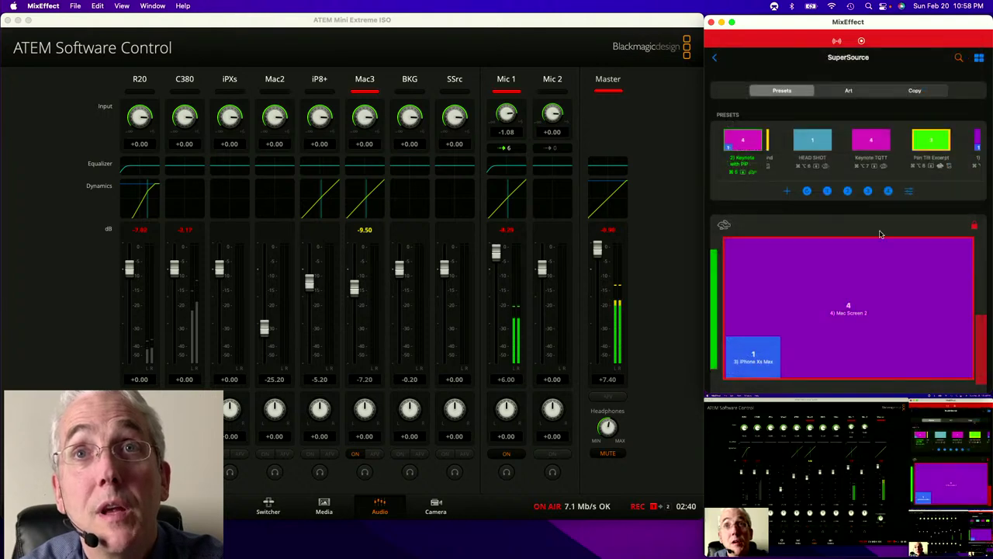
pyautogui.click(979, 56)
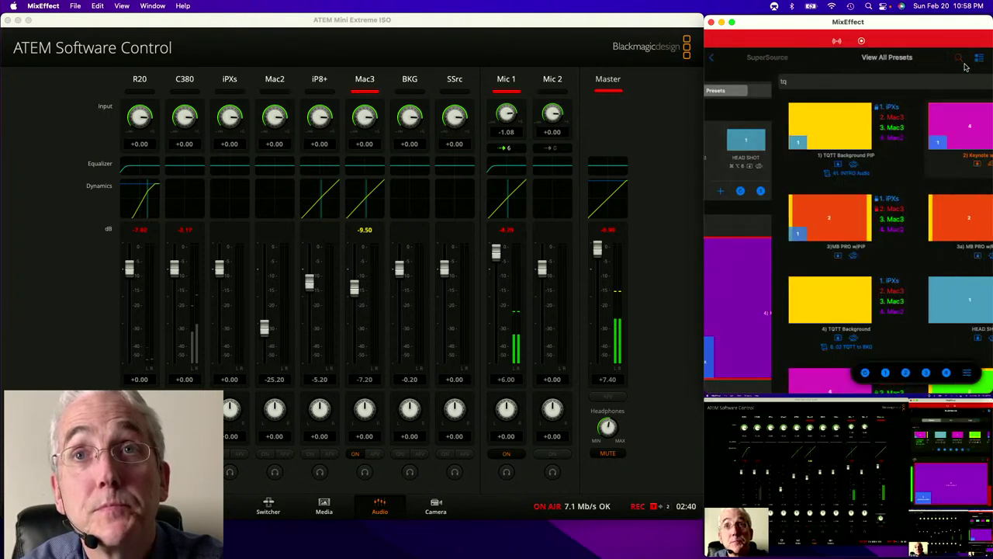
pyautogui.scroll(-5, 846, 260)
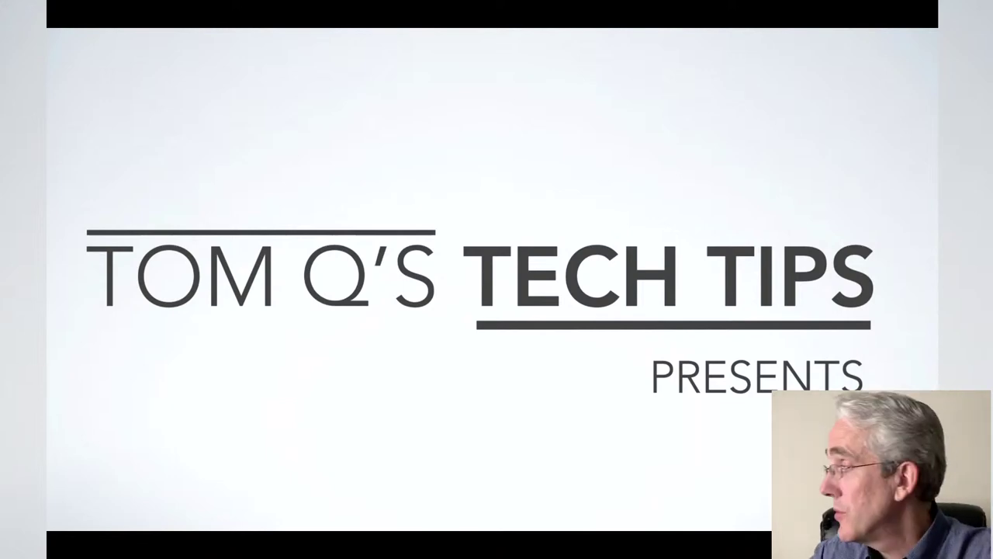
# Switch to the PlayoutBee Mac and take the playout window out of full screen to get to the clip playlist
pyautogui.moveTo(496, 4)
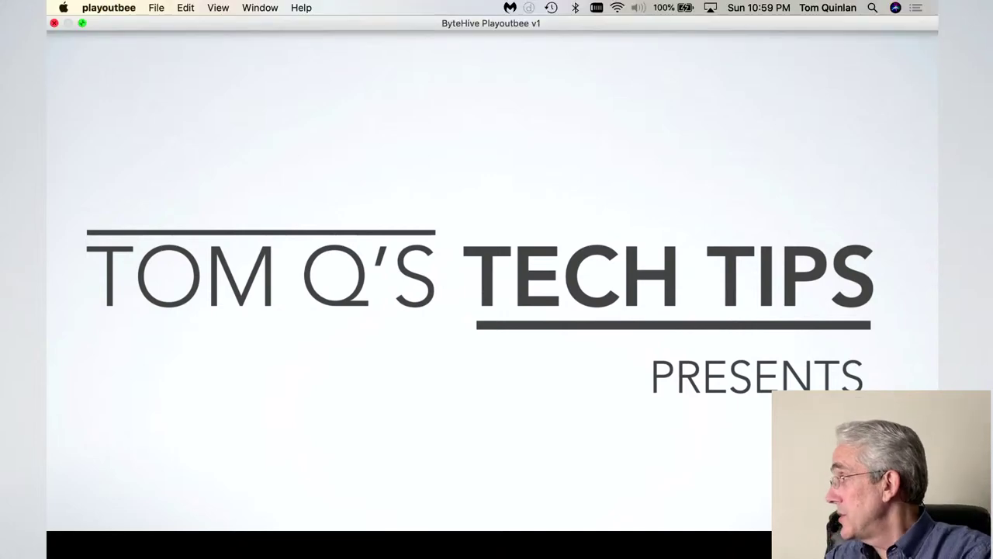
pyautogui.moveTo(68, 4)
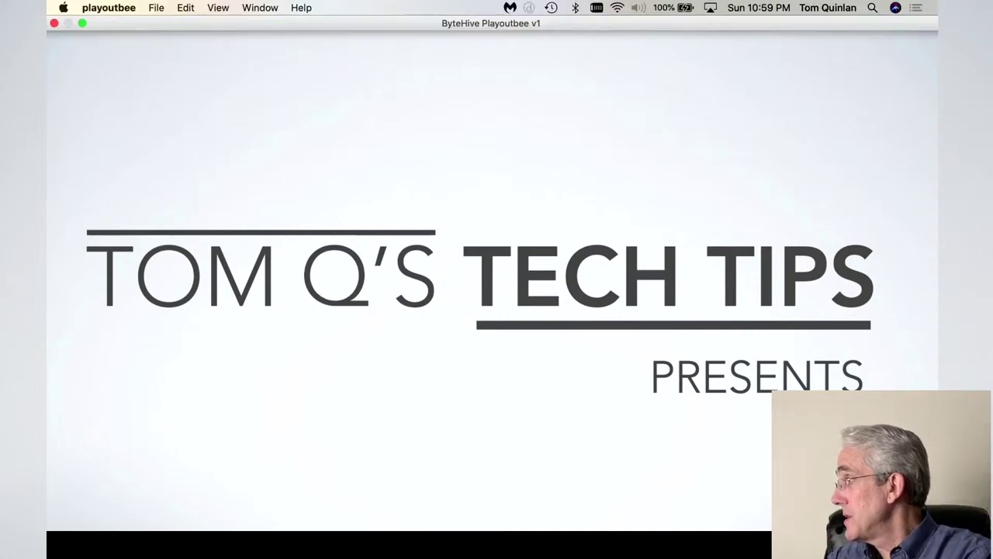
pyautogui.click(82, 22)
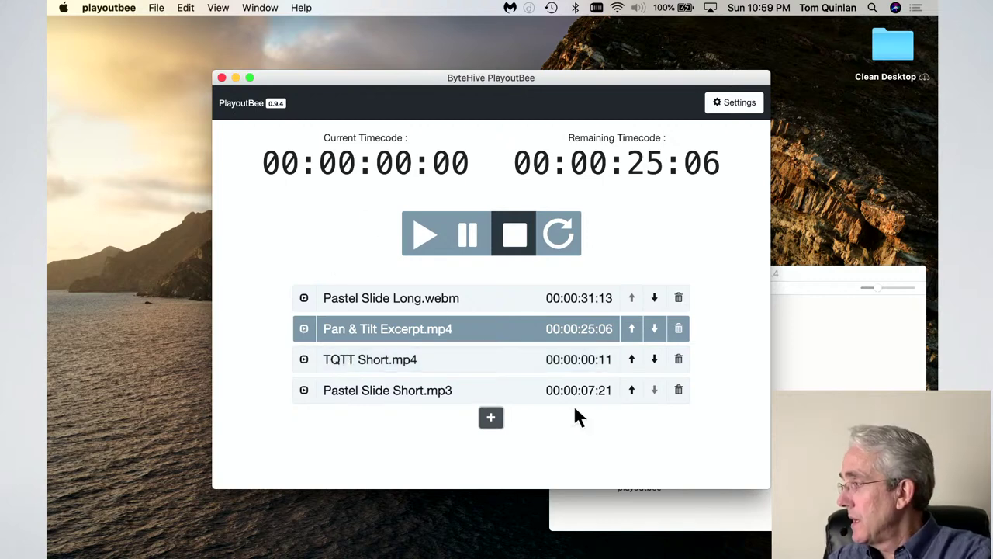
# Close the playoutbee 0.9.4 installer window in Finder, view the JavaScript error screenshot from Recents, and close the image and Finder windows
pyautogui.moveTo(318, 552)
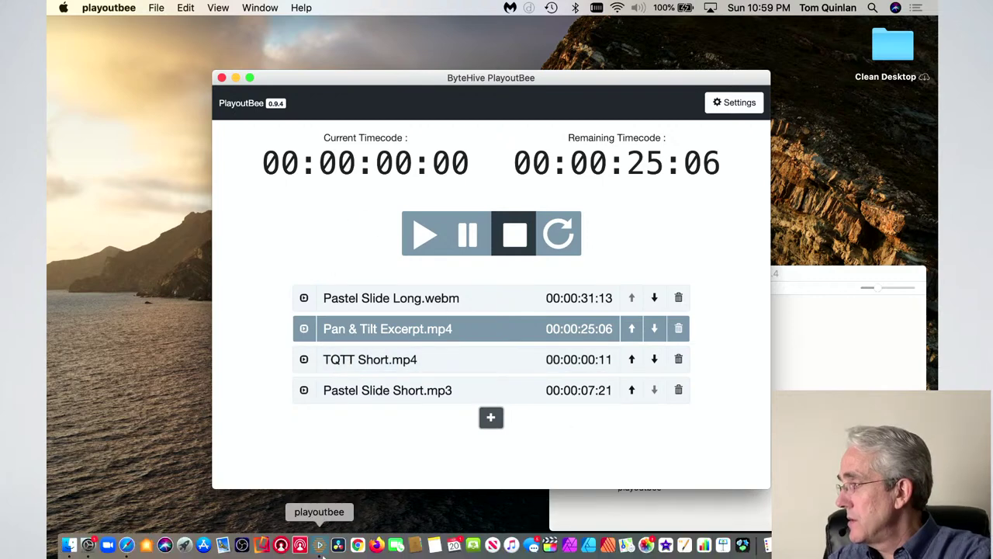
pyautogui.click(68, 546)
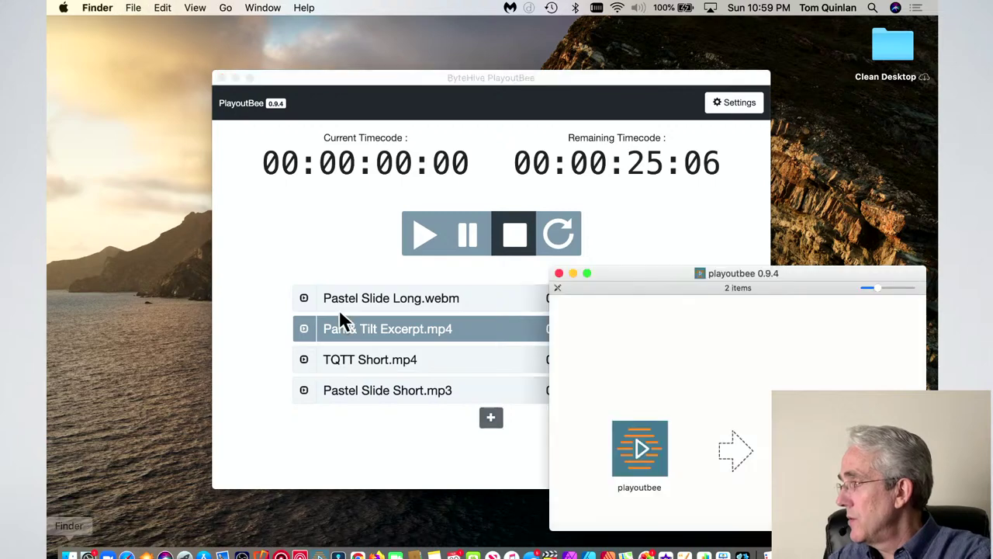
pyautogui.click(559, 273)
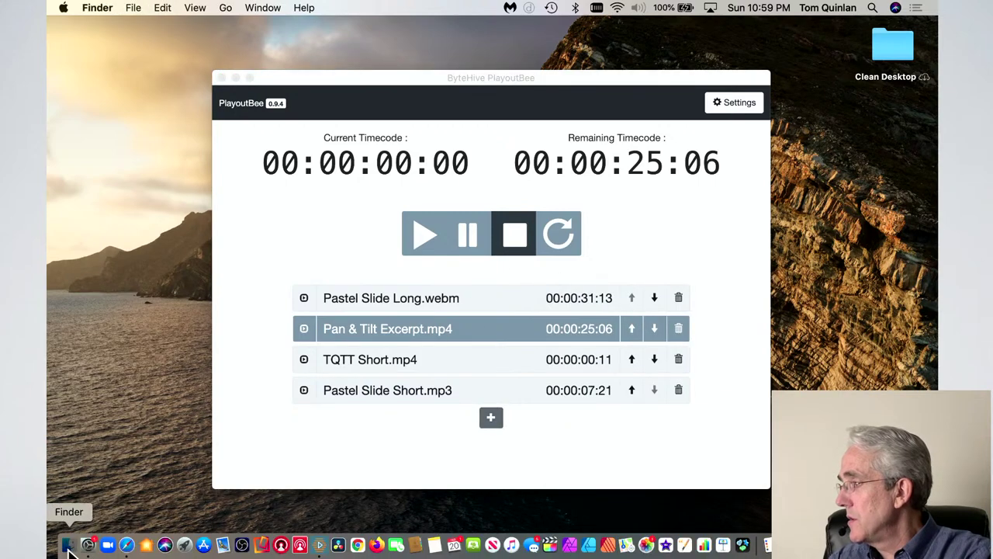
pyautogui.click(68, 546)
pyautogui.click(416, 188)
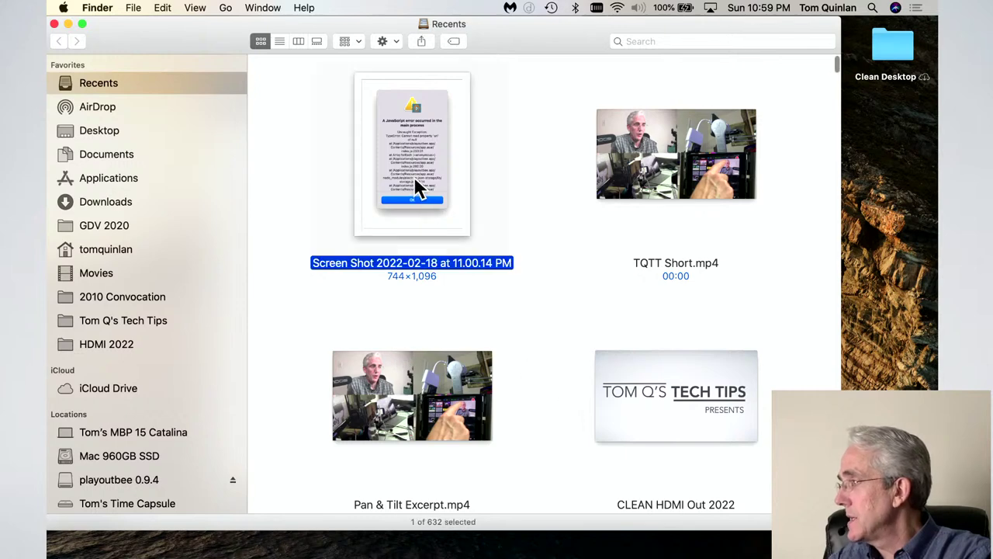
pyautogui.doubleClick(415, 182)
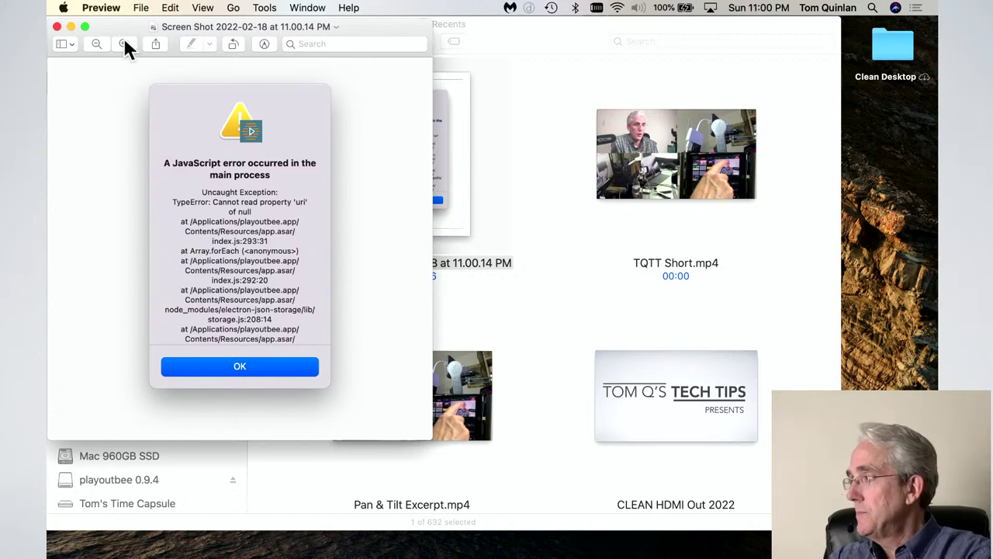
pyautogui.click(57, 26)
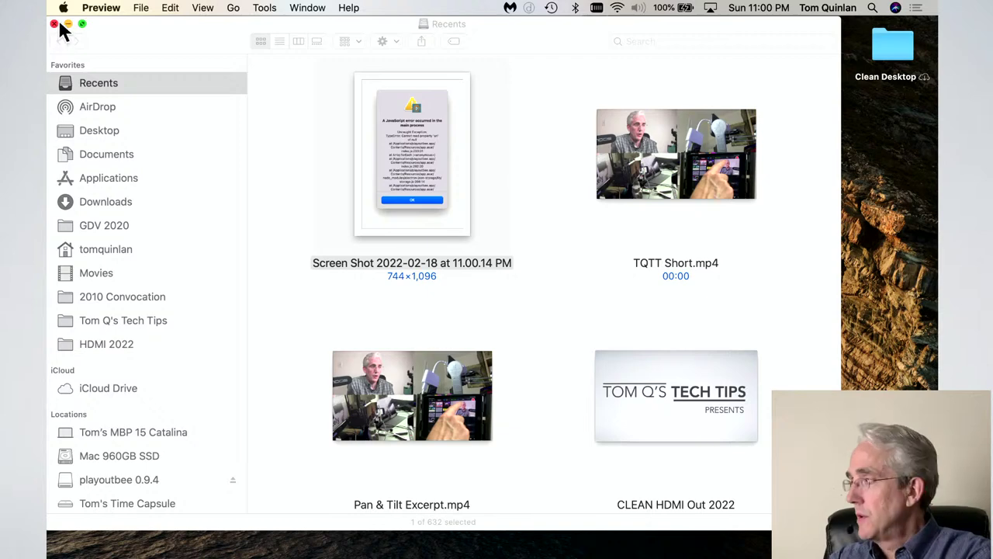
pyautogui.click(54, 24)
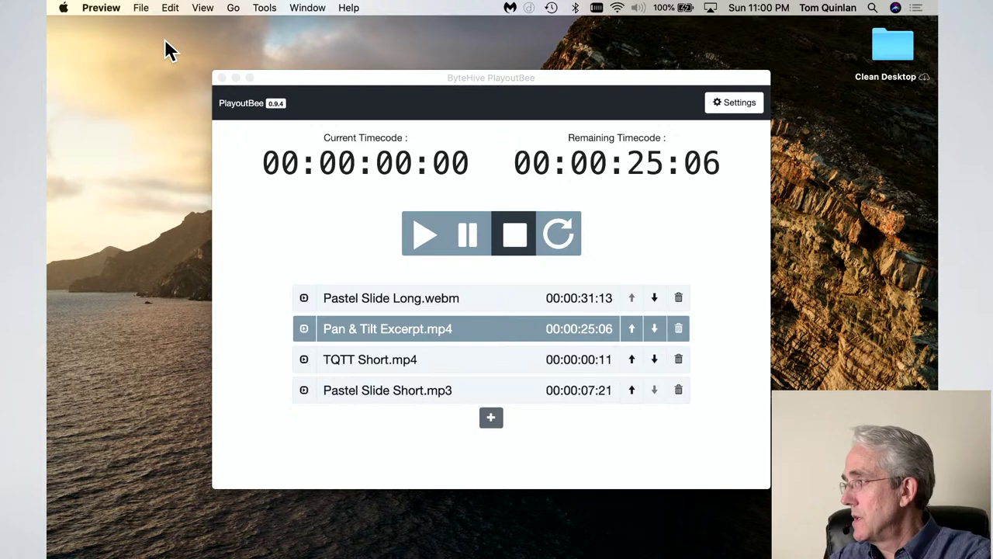
# Close the PlayoutBee playlist window, locate the playoutbee folder in the user Library's Application Support folder, and close the Finder window
pyautogui.click(222, 77)
pyautogui.click(308, 108)
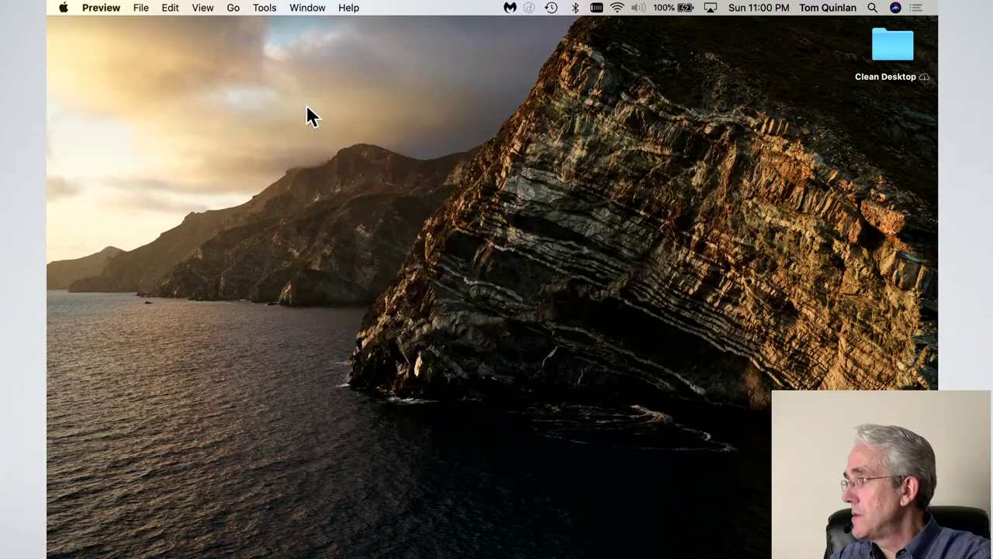
pyautogui.click(230, 7)
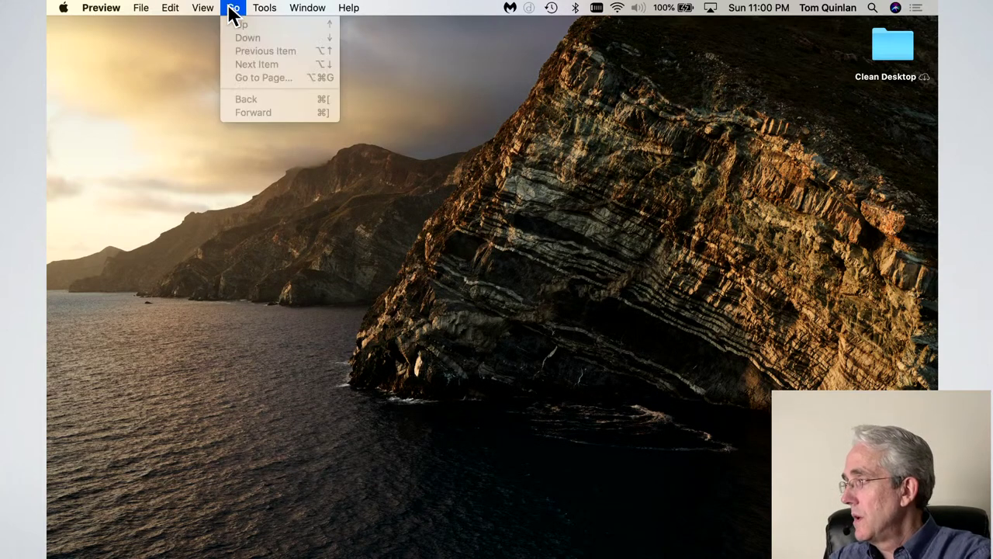
pyautogui.click(157, 91)
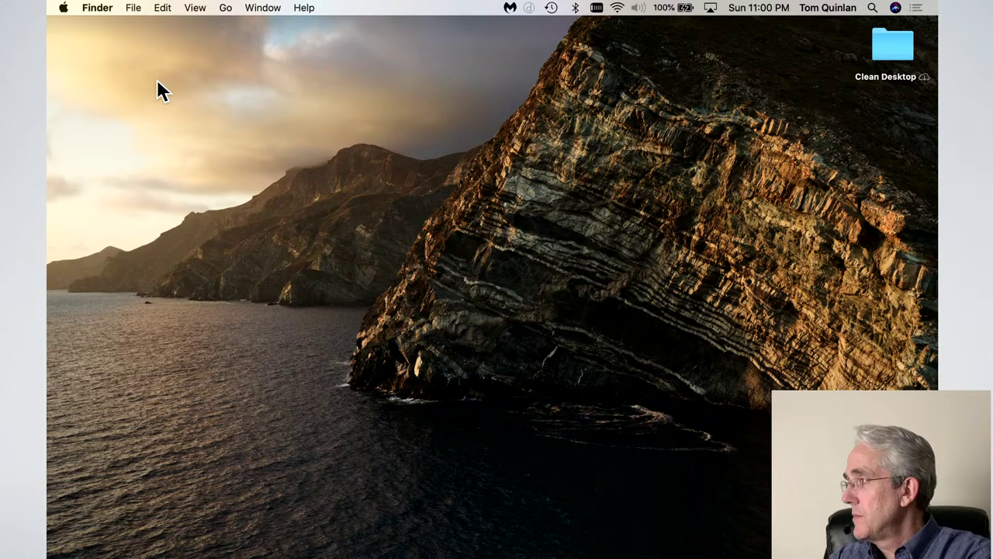
pyautogui.click(227, 8)
pyautogui.press('alt')
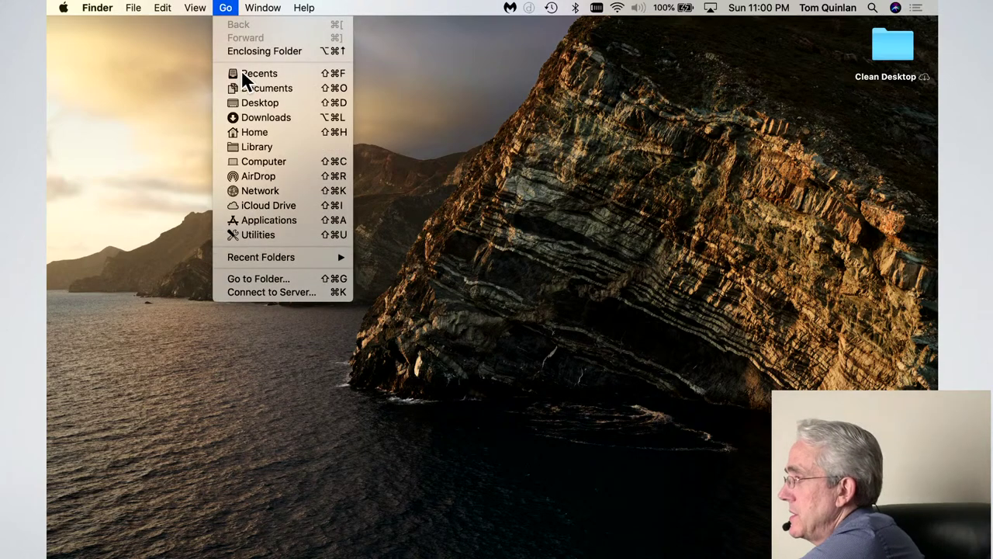
pyautogui.press('super+shift+l')
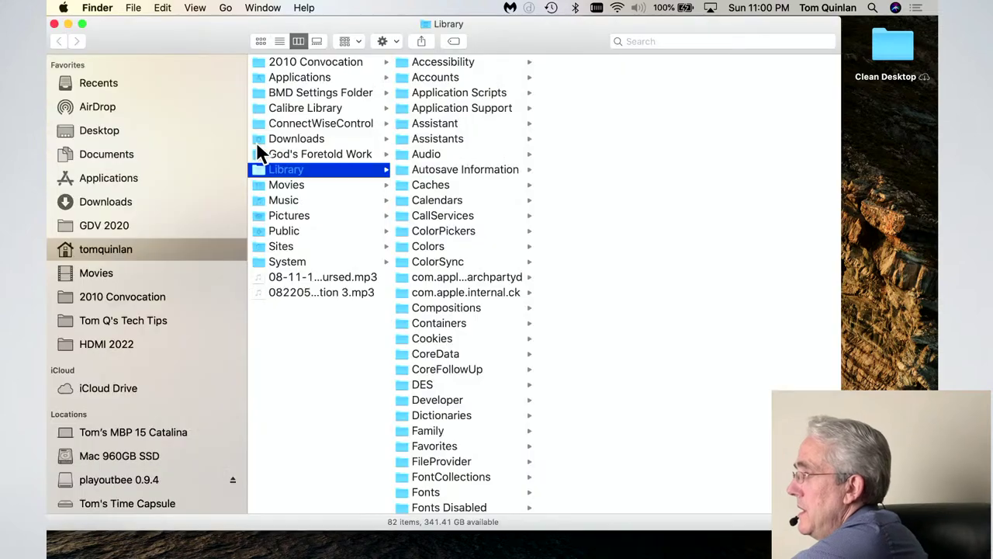
pyautogui.click(437, 108)
pyautogui.scroll(-15, 585, 237)
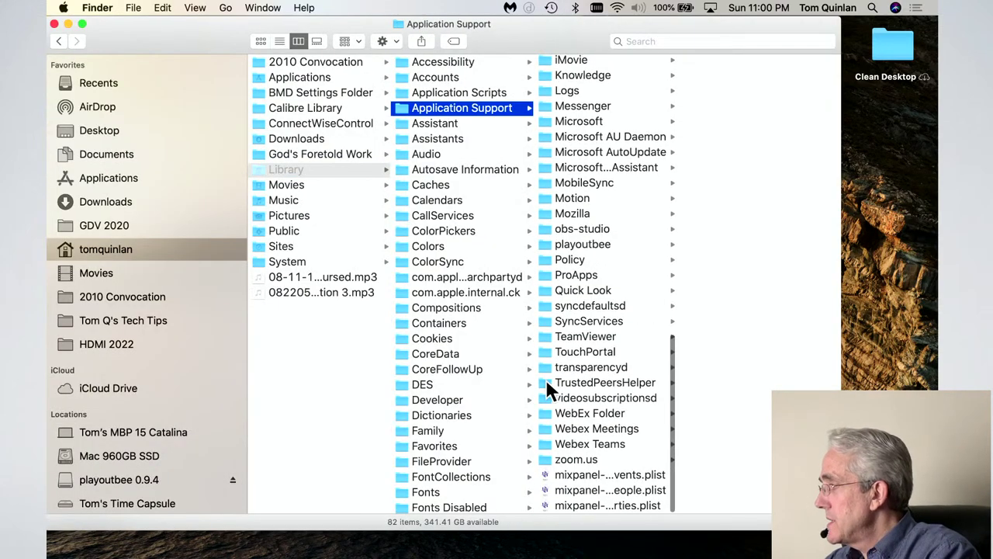
pyautogui.click(586, 245)
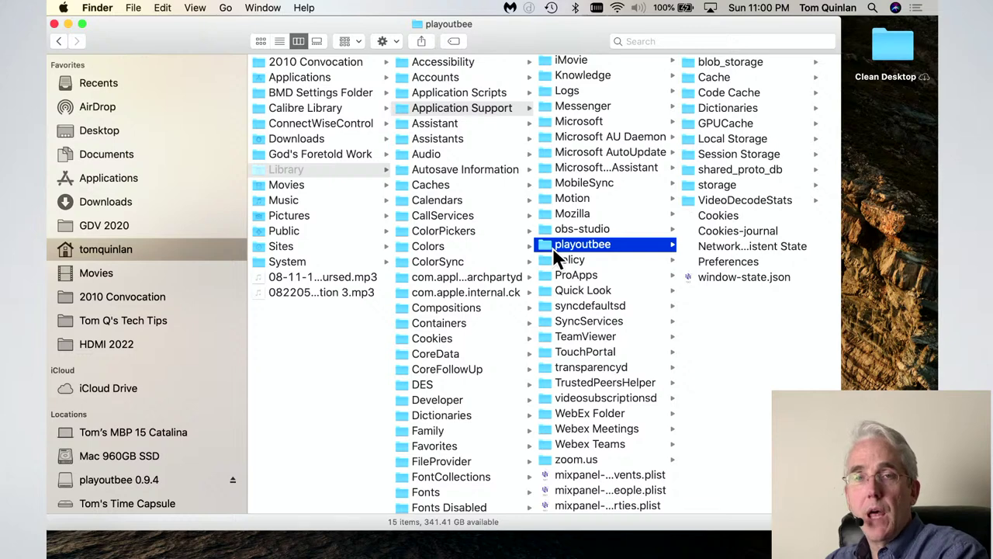
pyautogui.click(54, 24)
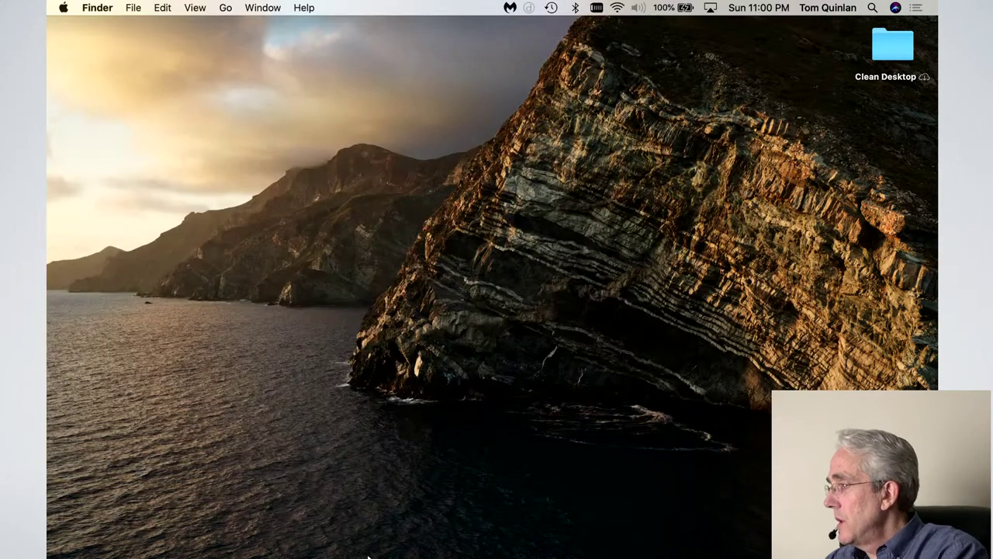
# Bring PlayoutBee forward, minimize its playout window, quit the application completely and relaunch it
pyautogui.moveTo(358, 553)
pyautogui.click(319, 546)
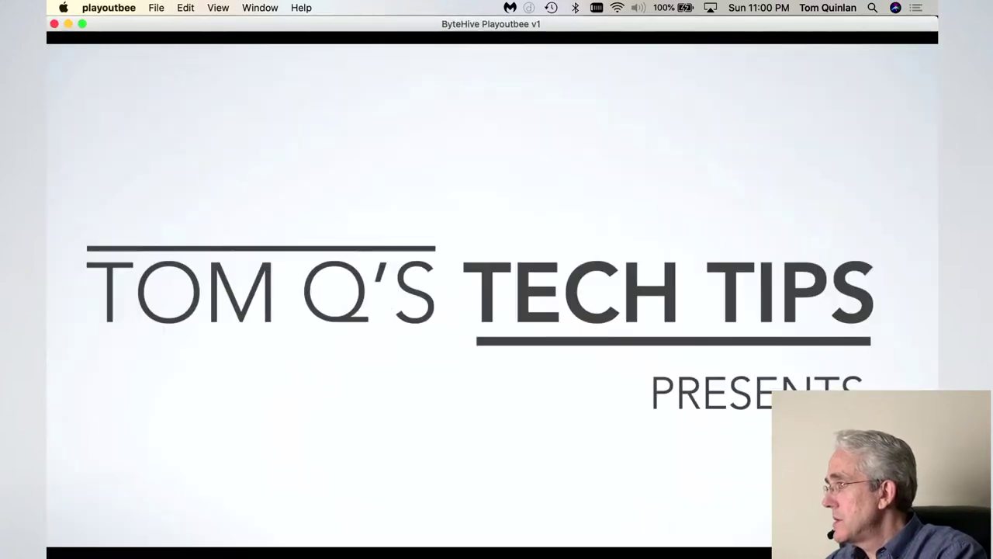
pyautogui.click(68, 25)
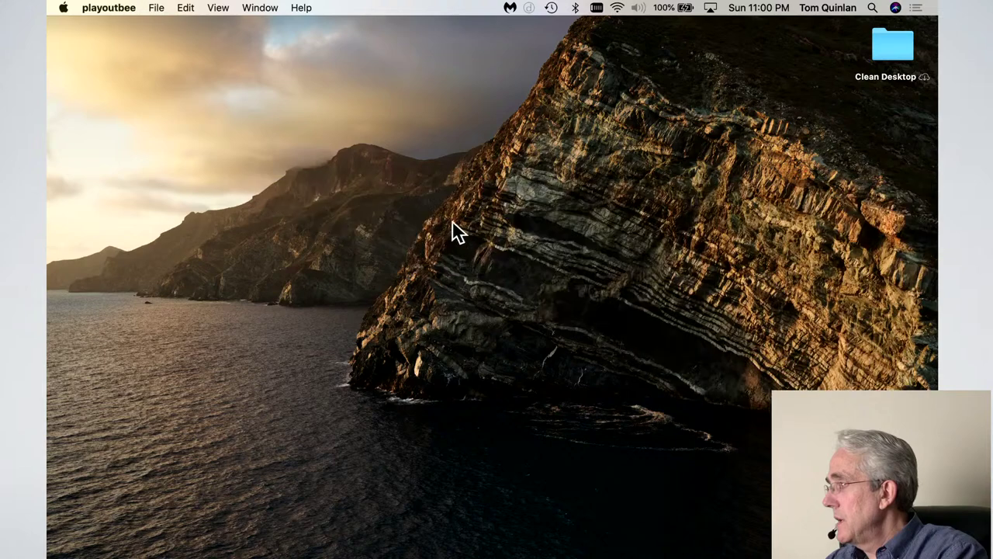
pyautogui.click(251, 7)
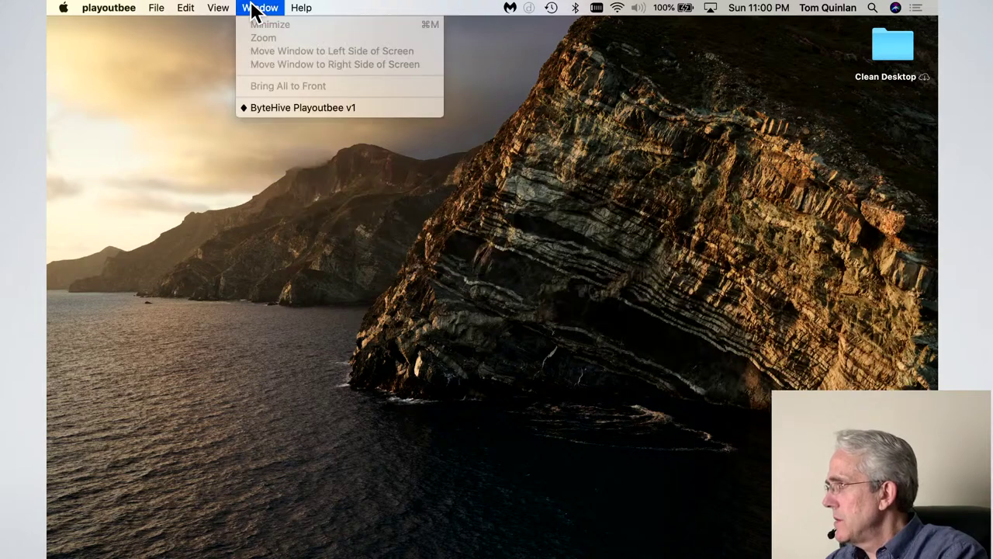
pyautogui.moveTo(104, 8)
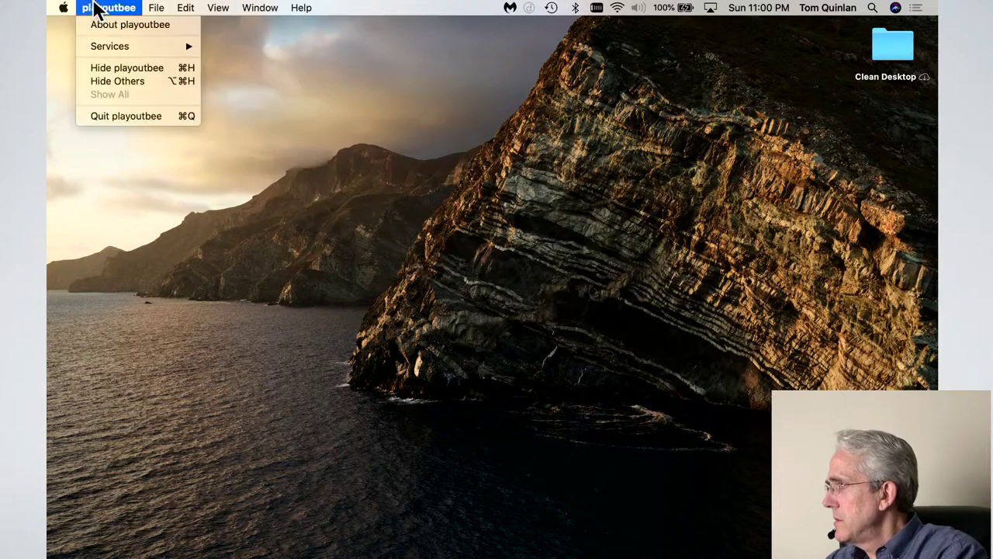
pyautogui.click(108, 116)
pyautogui.moveTo(207, 553)
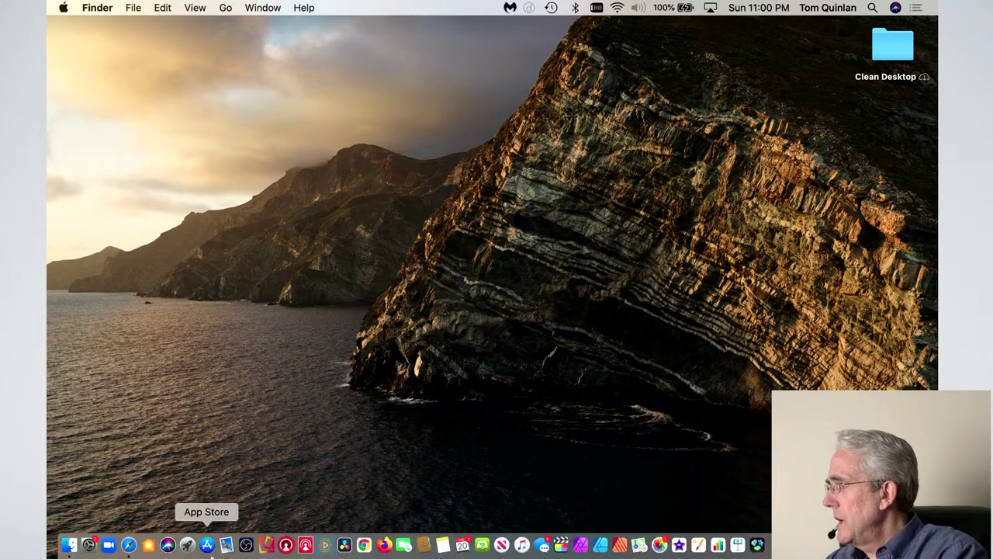
pyautogui.click(325, 546)
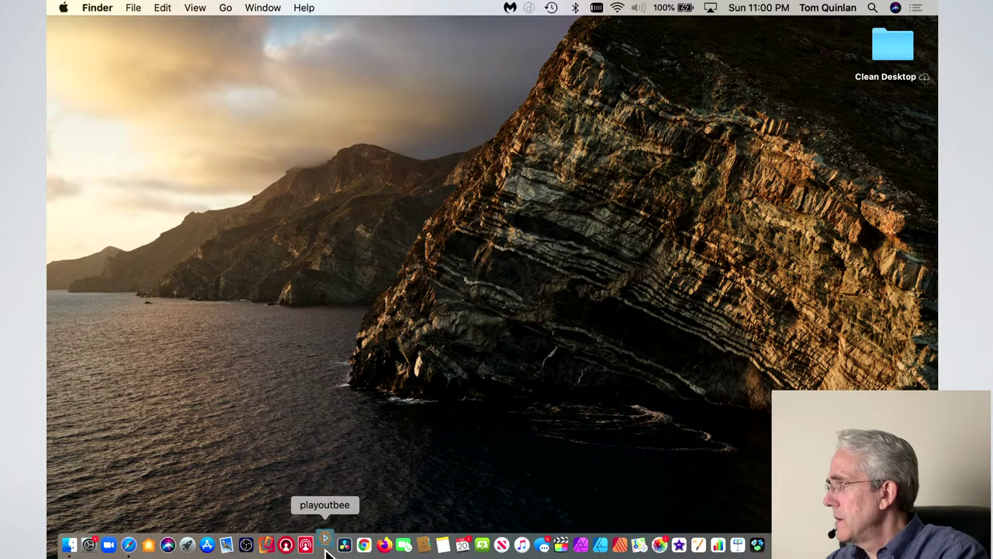